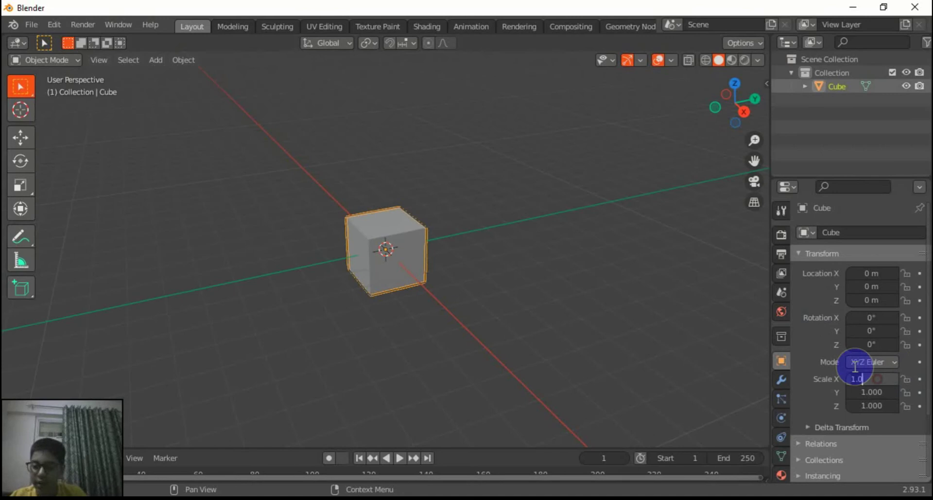
Stretch the cube into a car body by setting its scale to X 5, Y 2 and Z 0.75
type("1.0")
key("BackSpace")
key("BackSpace")
key("BackSpace")
type("5")
key("Return")
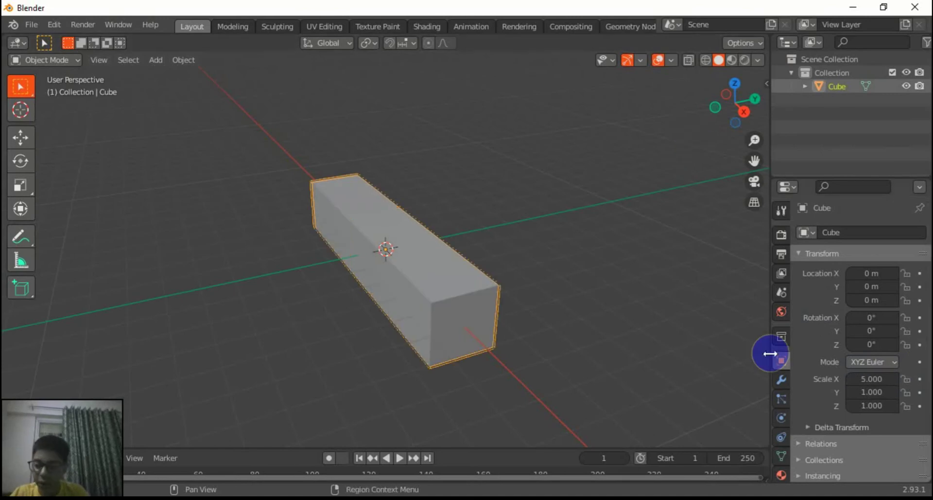
left_click(877, 396)
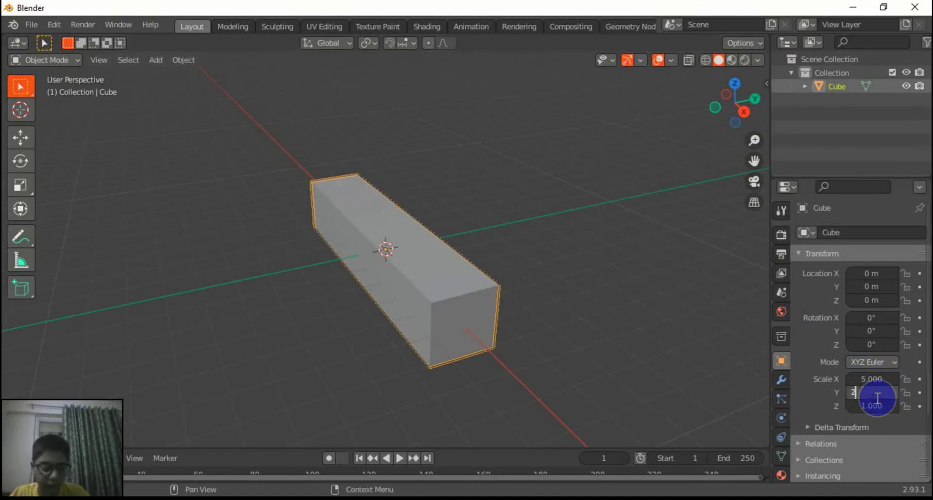
type("2")
key("Return")
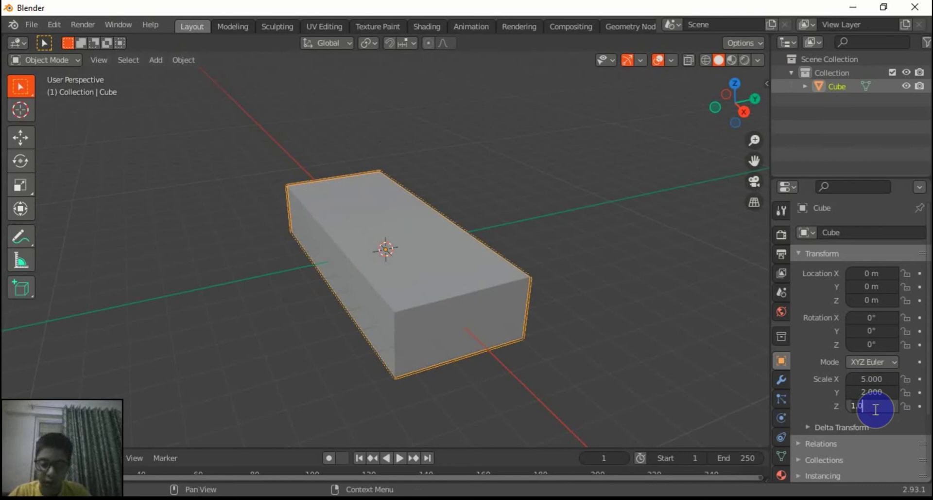
left_click(875, 409)
type("0.75")
key("Return")
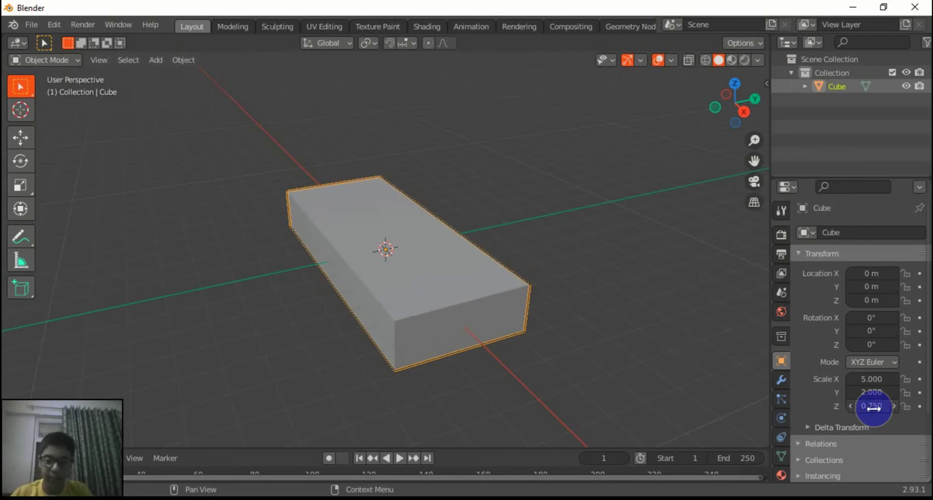
Enter Edit Mode and add a loop cut across the body's length, slid from the middle toward the negative X end
left_click_drag(718, 127, 734, 112)
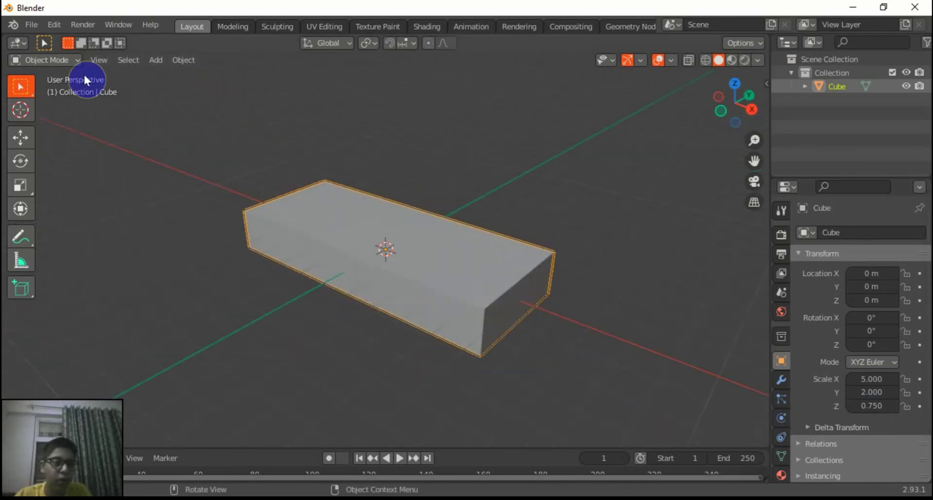
left_click(56, 63)
left_click(63, 84)
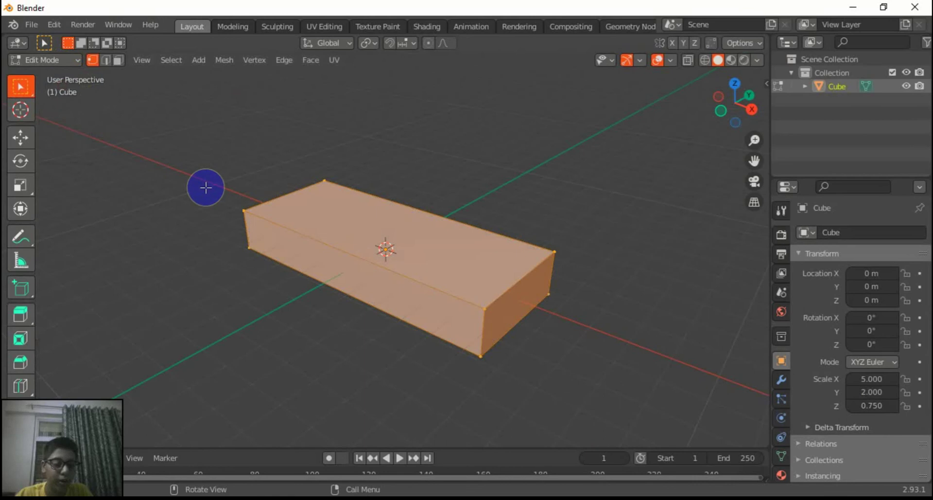
key("ctrl+r")
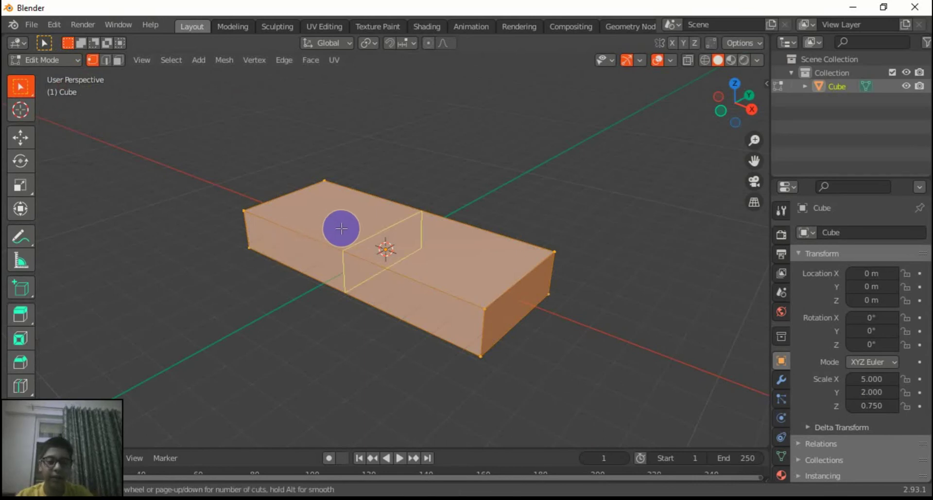
left_click(363, 244)
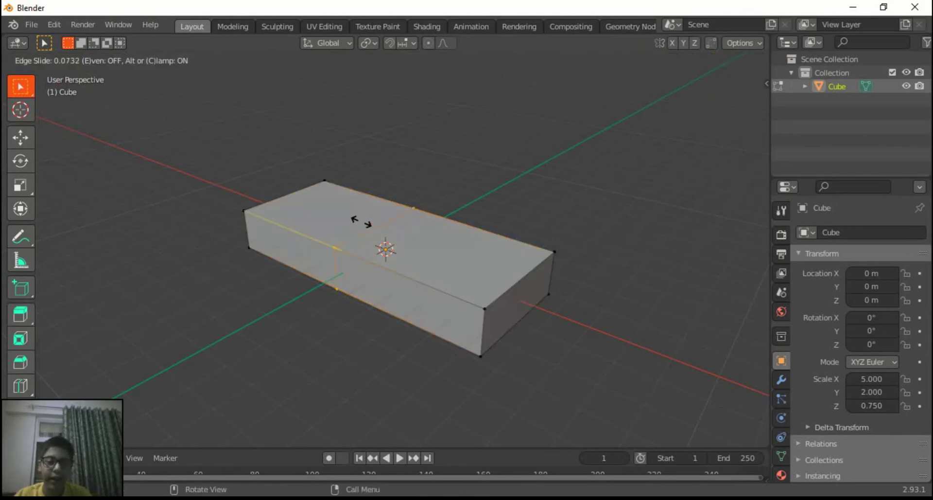
left_click(343, 210)
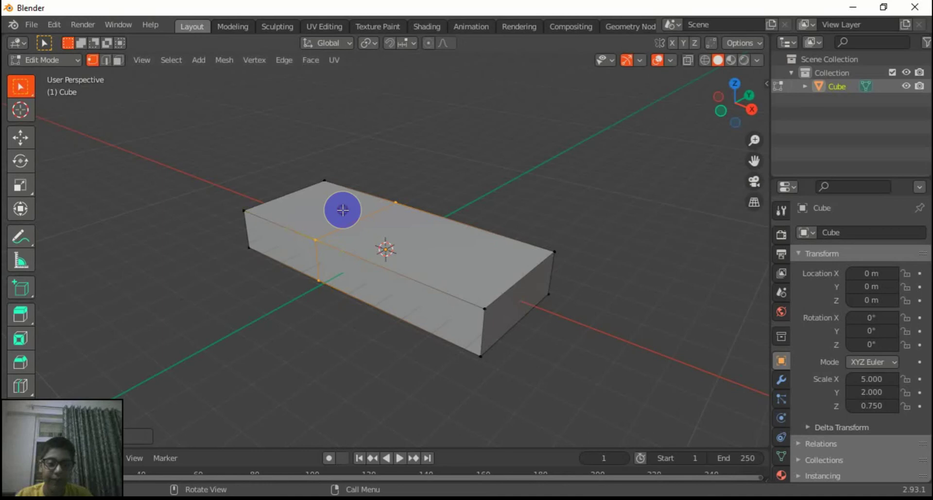
Add a second crosswise loop cut near the body's middle, leaving a narrow section between the two cuts
key("ctrl+r")
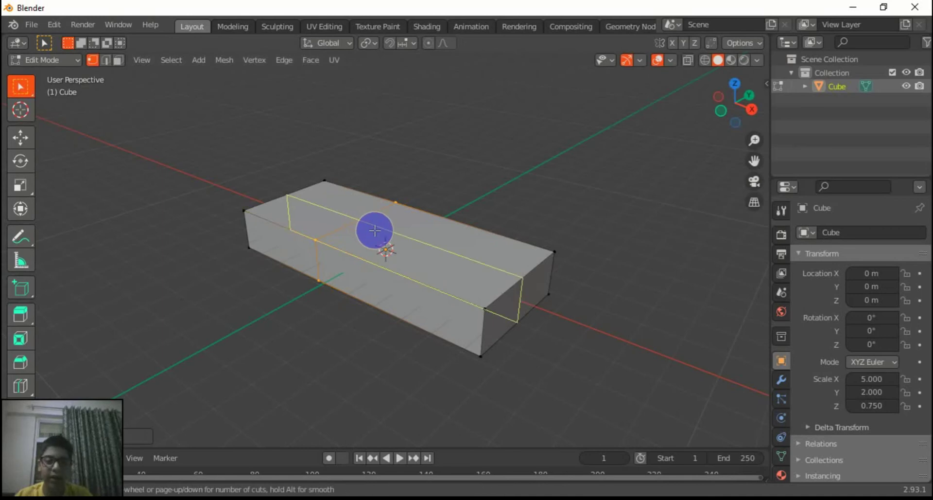
left_click(368, 257)
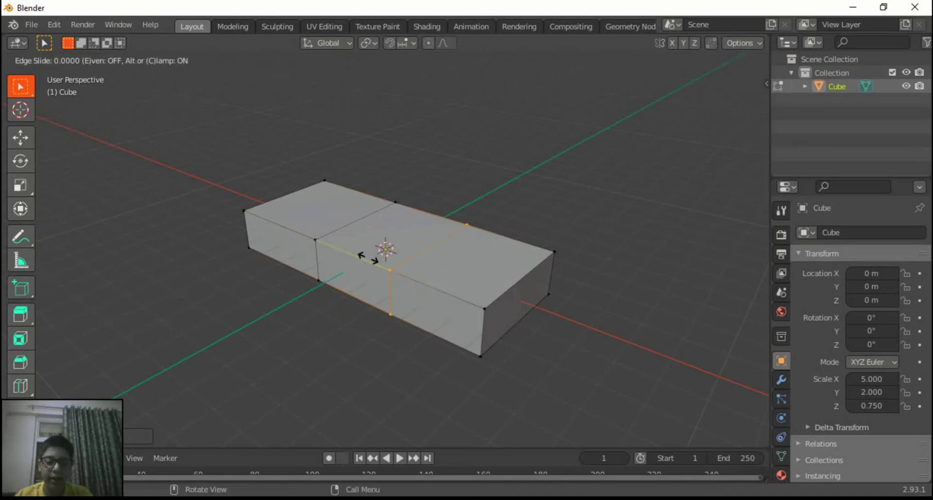
left_click(479, 188)
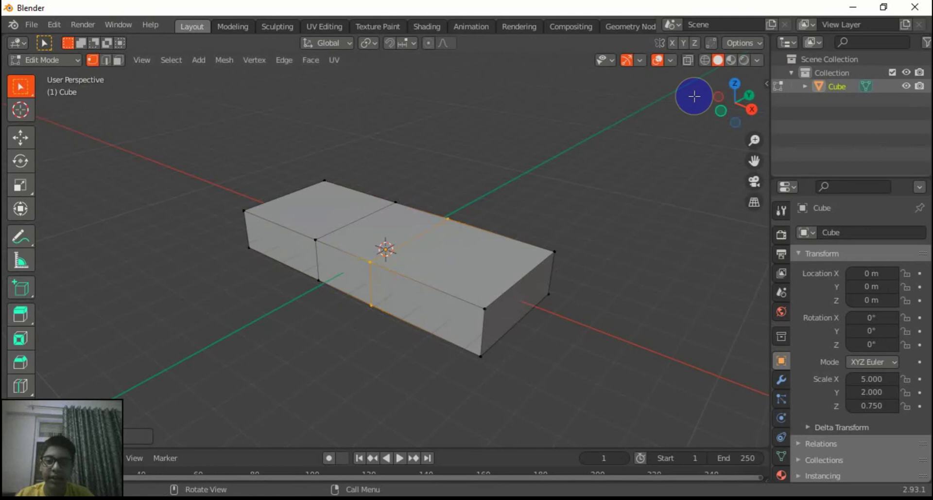
Extrude the top face between the two loop cuts upward to form the car's cabin
left_click_drag(714, 100, 740, 108)
left_click(118, 60)
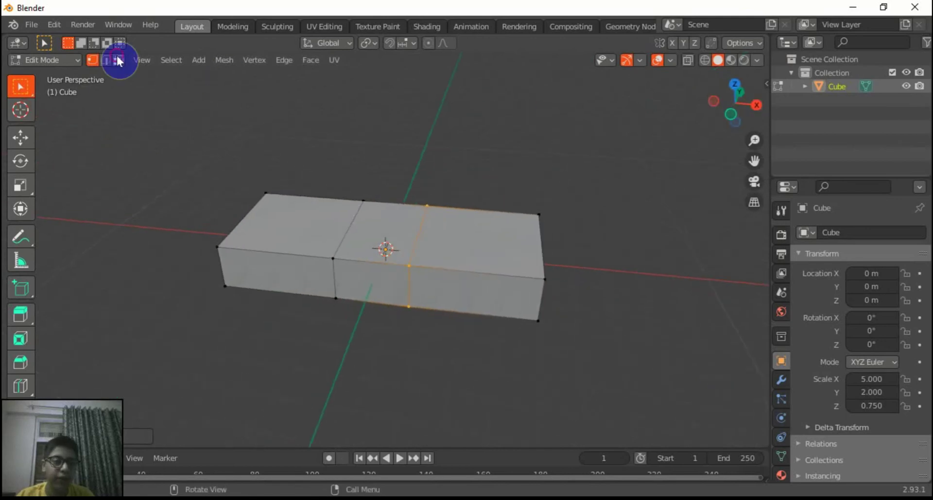
left_click(397, 231)
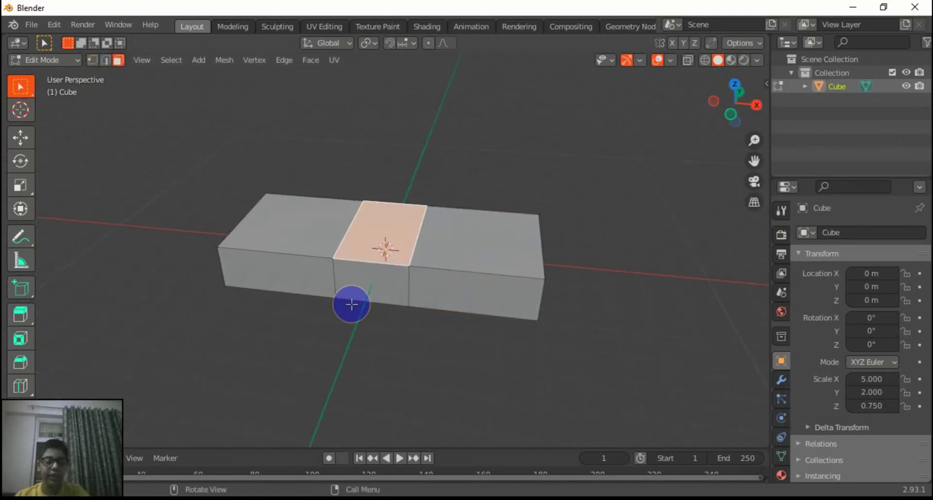
key("e")
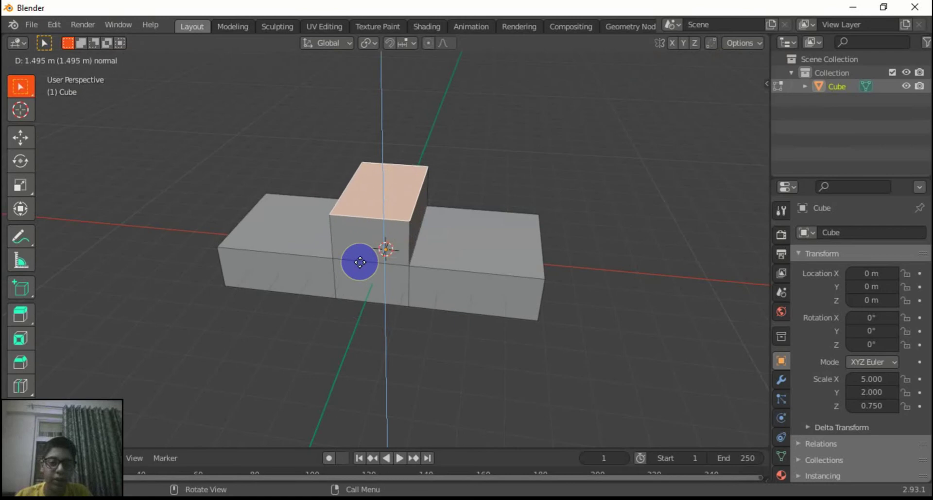
left_click(360, 262)
Scale down the cabin's top face to taper its sides, and return to Object Mode
key("s")
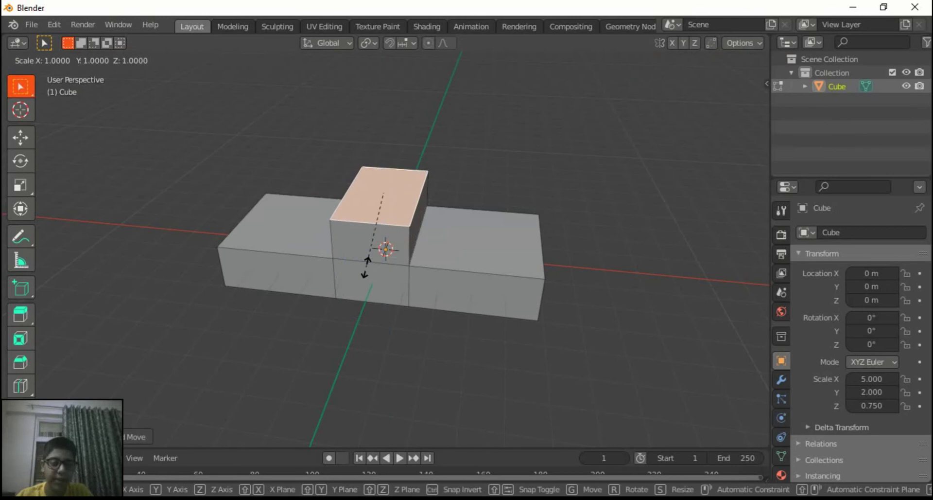
left_click(355, 240)
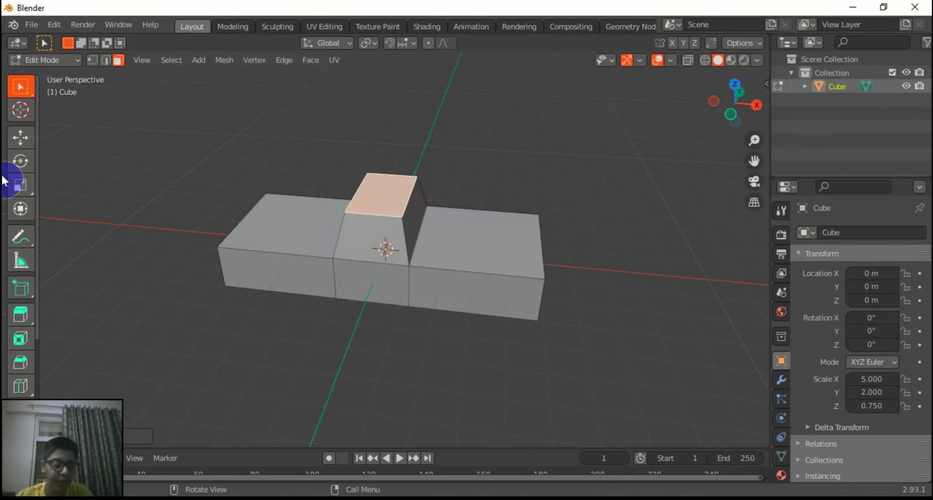
left_click(45, 60)
left_click(60, 80)
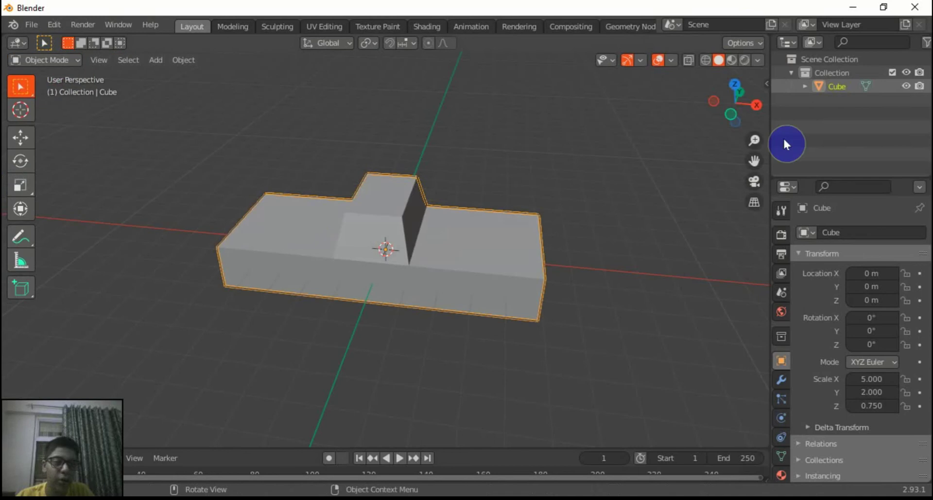
Add a cylinder mesh to the scene for the car's wheel
left_click_drag(713, 103, 412, 215)
key("shift+a")
mouse_move(586, 157)
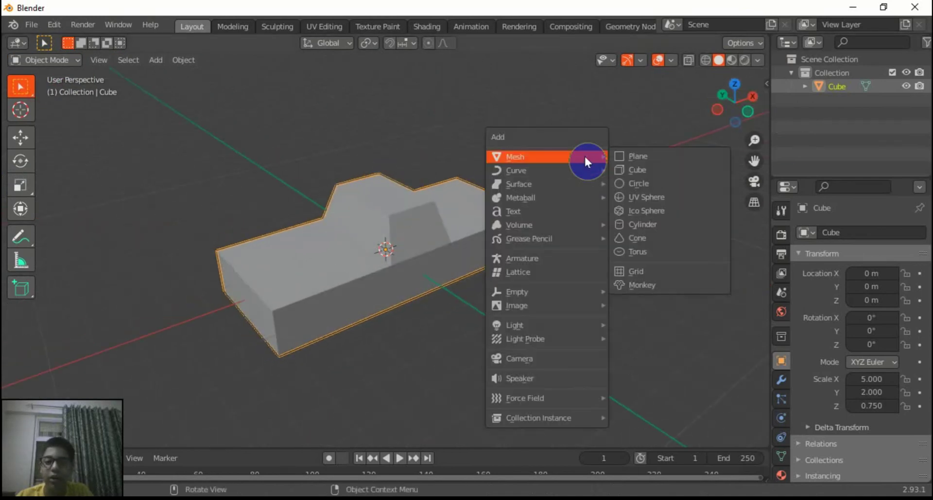
left_click(642, 224)
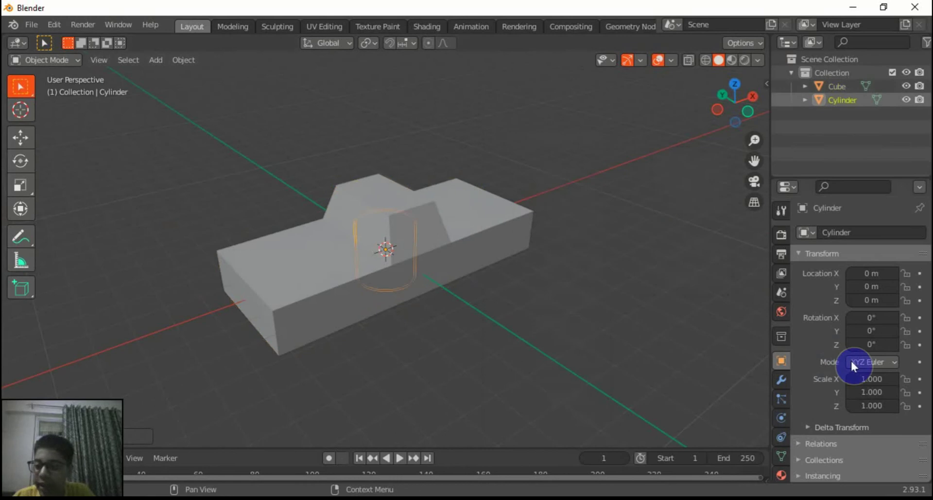
Set the cylinder's scale to 0.75 on the X, Y and Z axes
left_click(860, 378)
type("1.0")
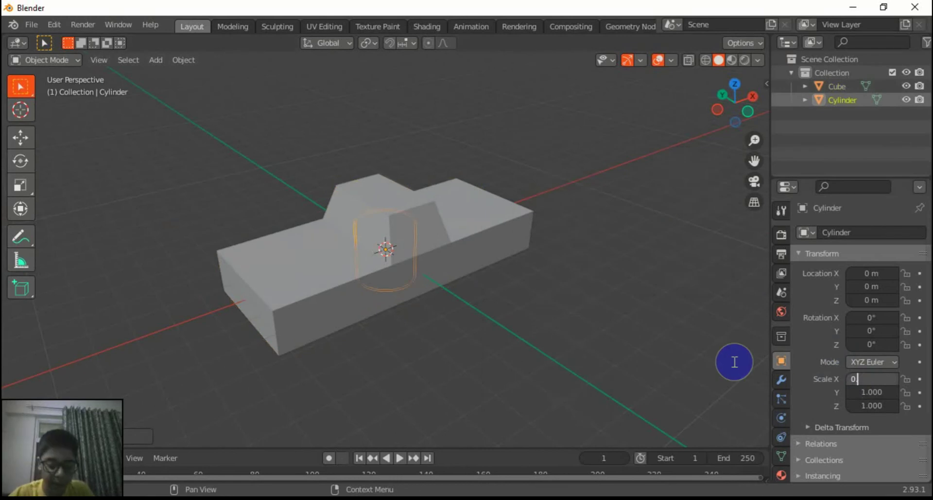
type("50")
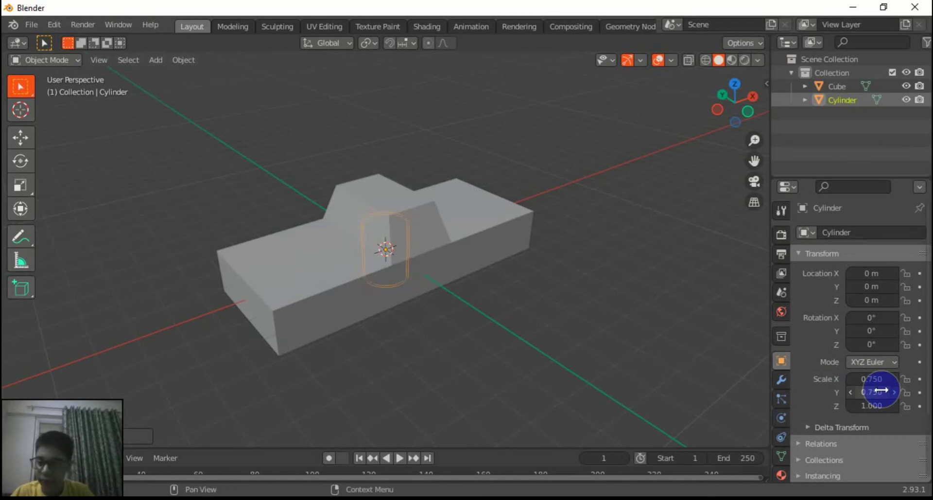
left_click(883, 404)
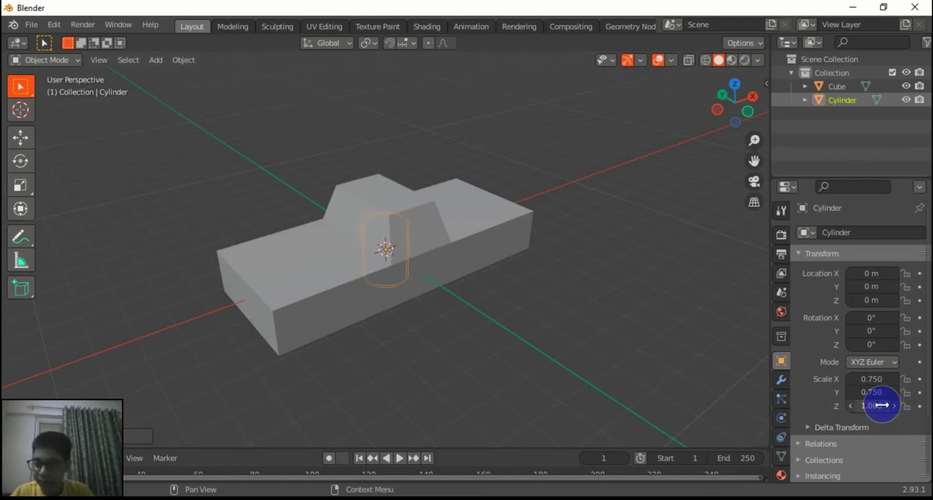
type("1.0")
key("Return")
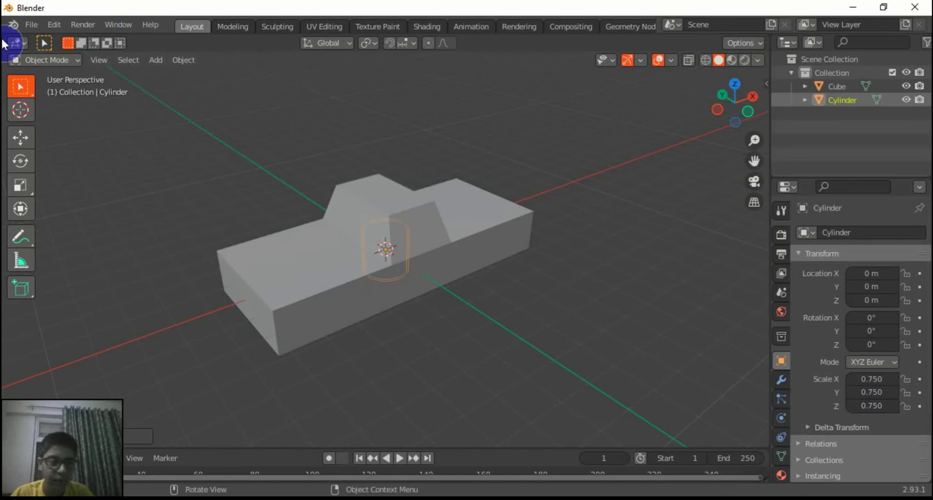
Set the cylinder's X rotation to 90° so it faces sideways like a wheel
left_click(19, 137)
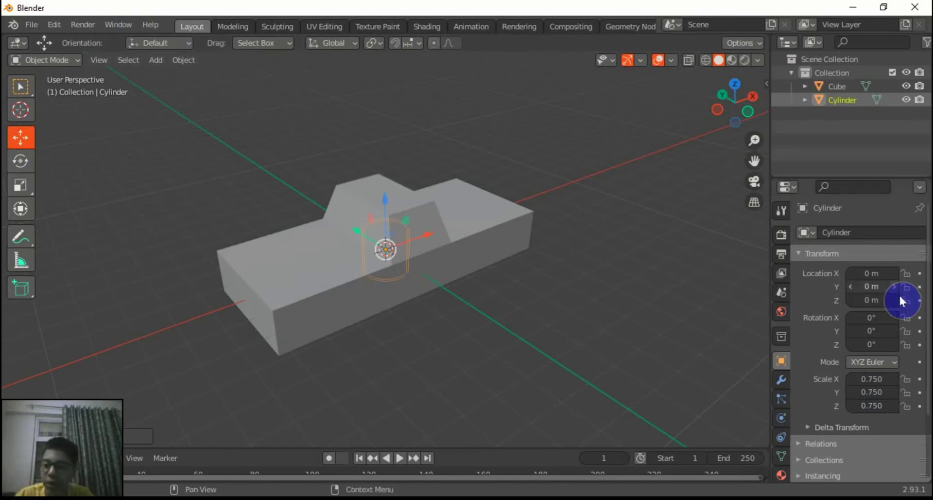
left_click(872, 318)
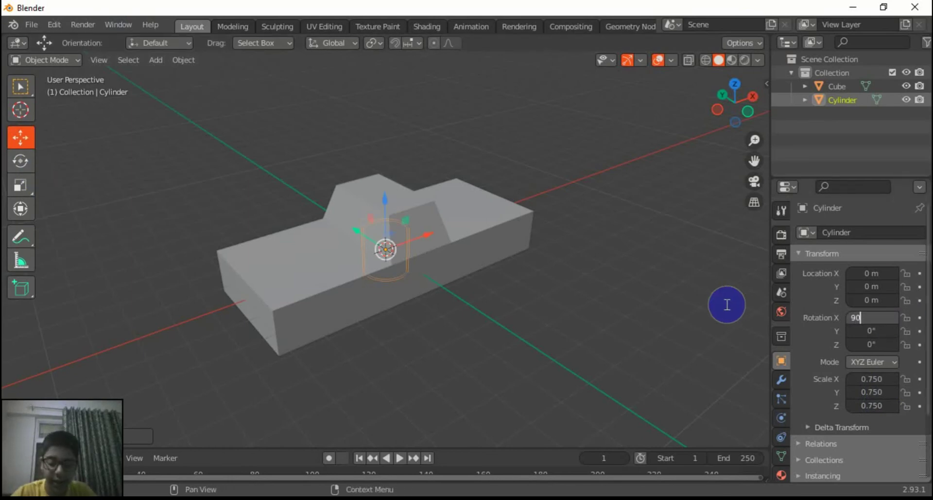
key("Return")
Move the cylinder to the body's lower side near the negative X end, at about X -3.03, Y -1.85, Z -0.55 m
left_click_drag(358, 236, 351, 303)
left_click_drag(329, 264, 332, 270)
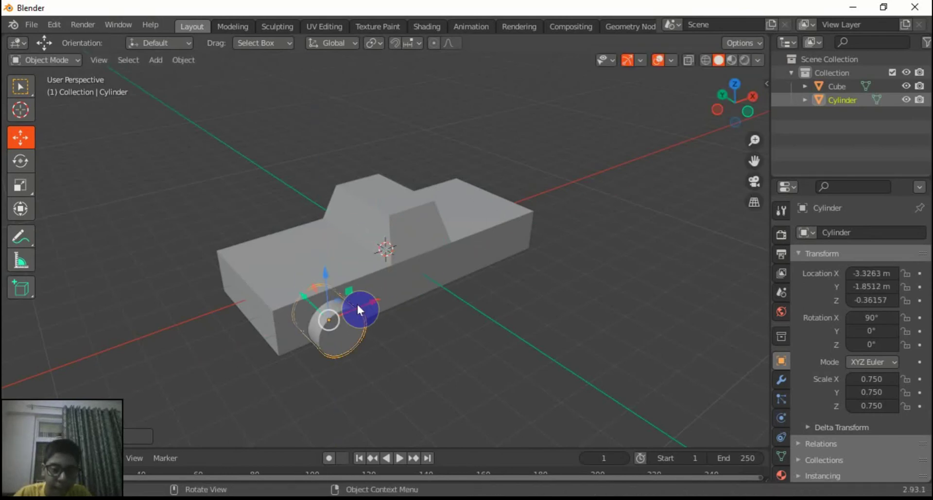
left_click_drag(359, 306, 386, 300)
left_click_drag(759, 121, 731, 110)
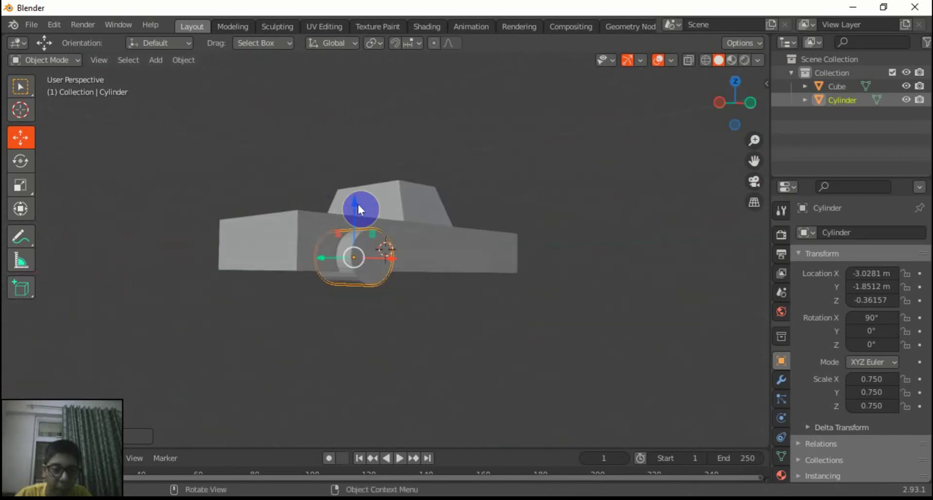
left_click_drag(359, 209, 387, 209)
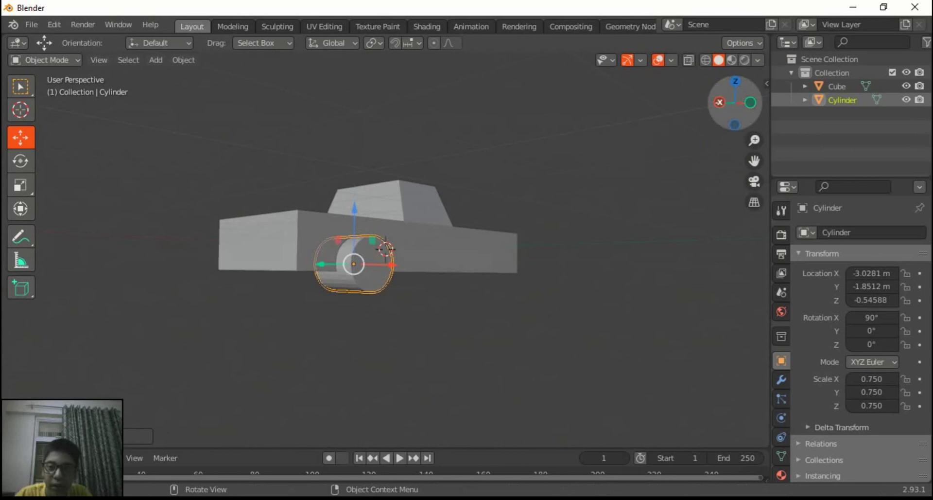
left_click_drag(735, 103, 724, 107)
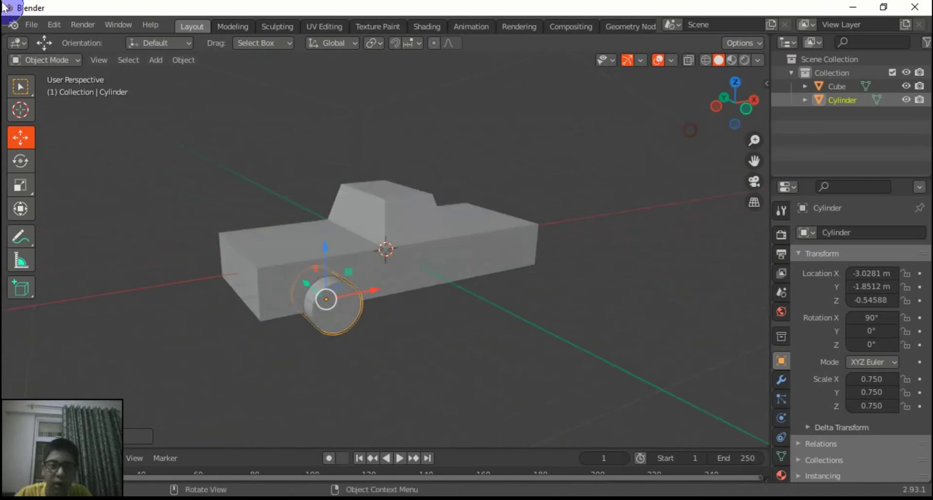
Search the add-on preferences for "bool" to check the Bool Tool add-on, and close the preferences
left_click(56, 23)
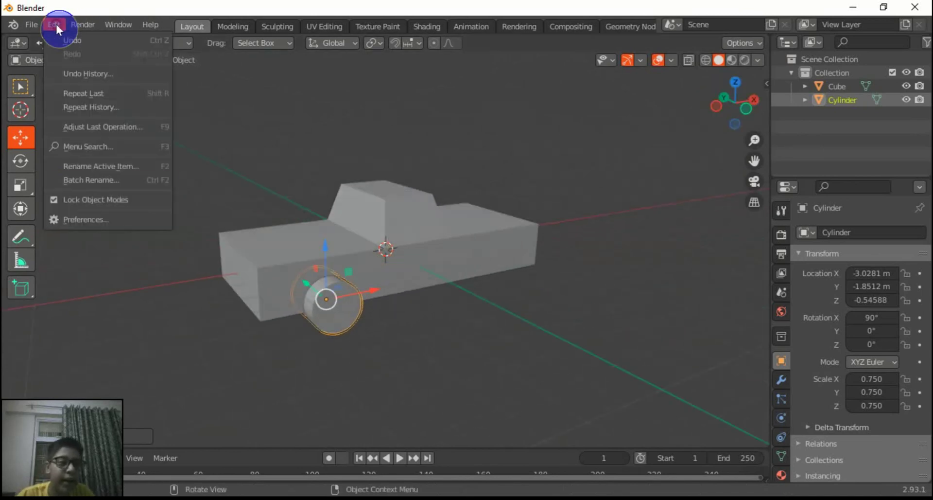
left_click(65, 221)
left_click(380, 75)
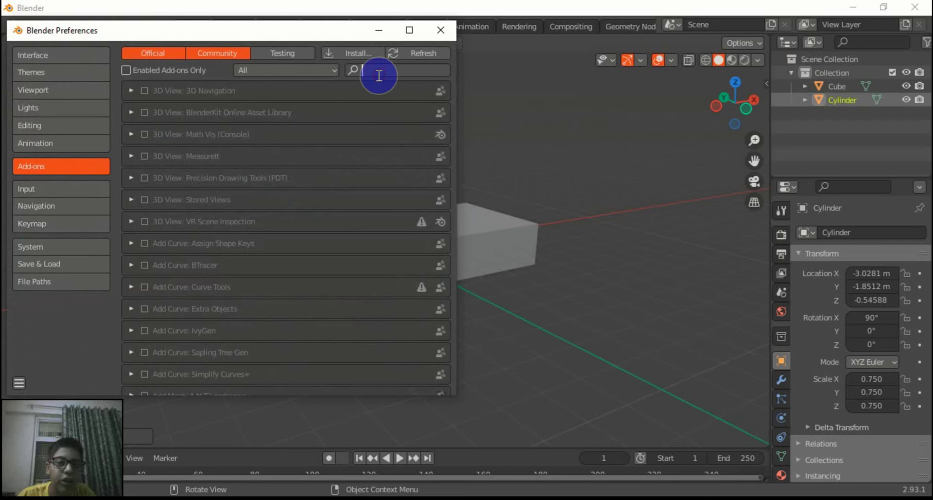
type("boOL")
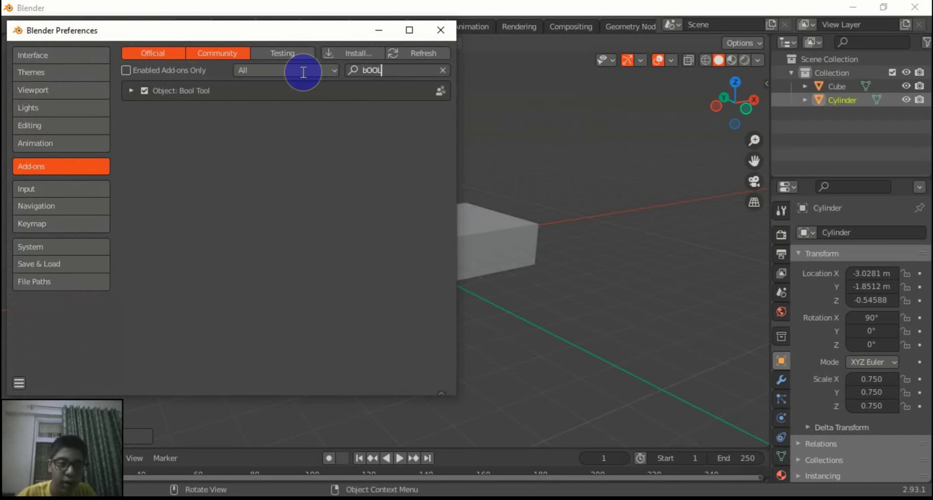
left_click(442, 31)
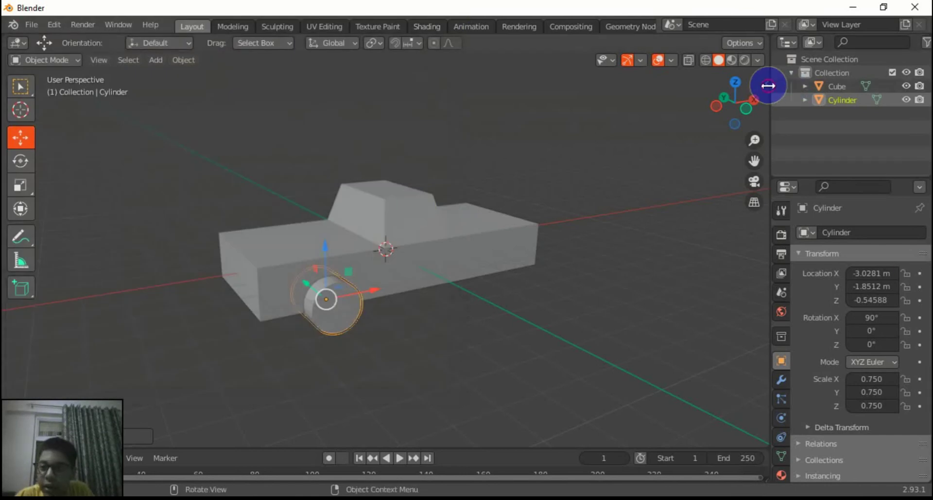
Cut the wheel arch by subtracting the cylinder from the car body with Bool Tool's Auto Boolean Difference
left_click_drag(763, 86, 638, 83)
left_click(761, 168)
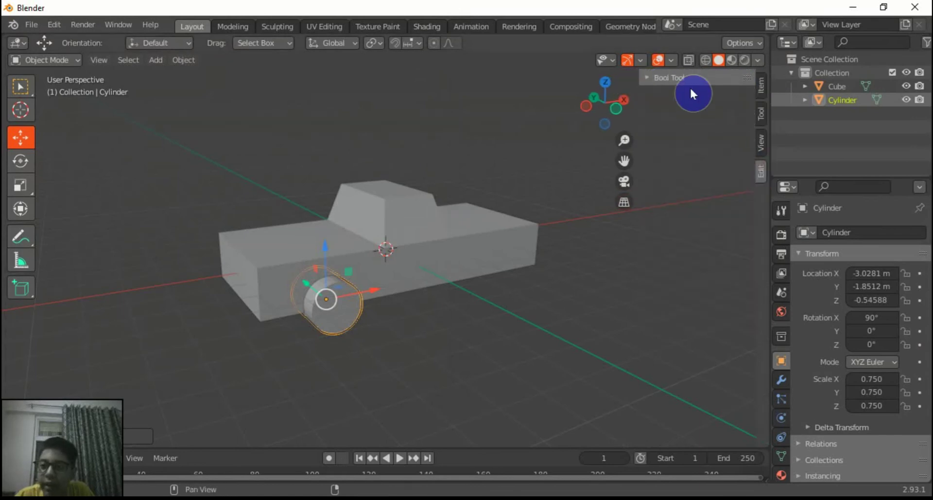
left_click(681, 77)
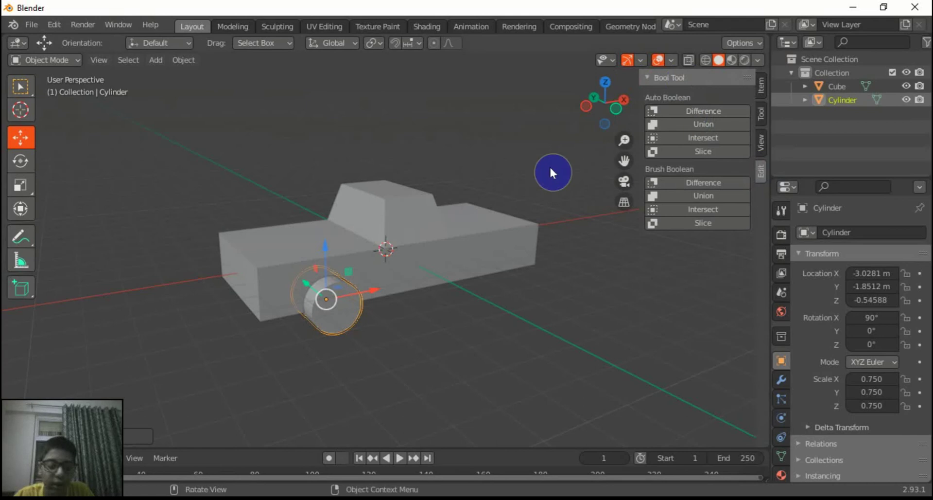
left_click(449, 240, "shift")
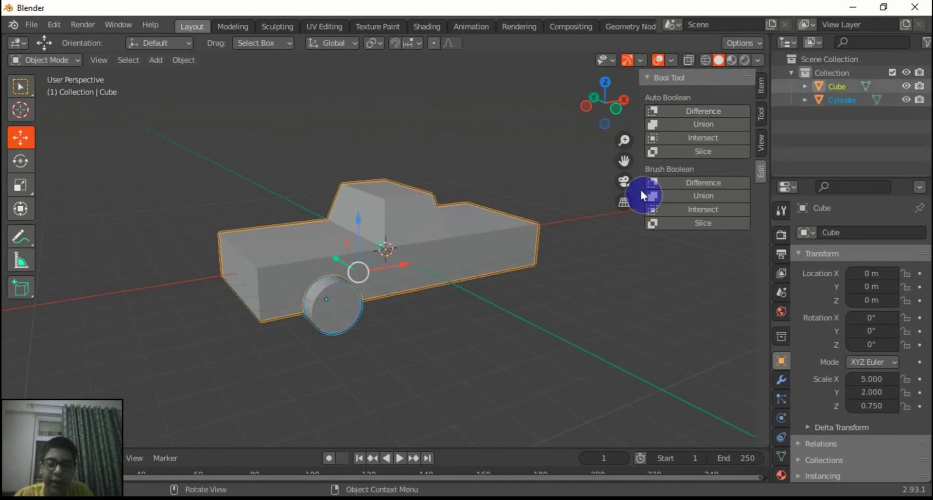
left_click(708, 111)
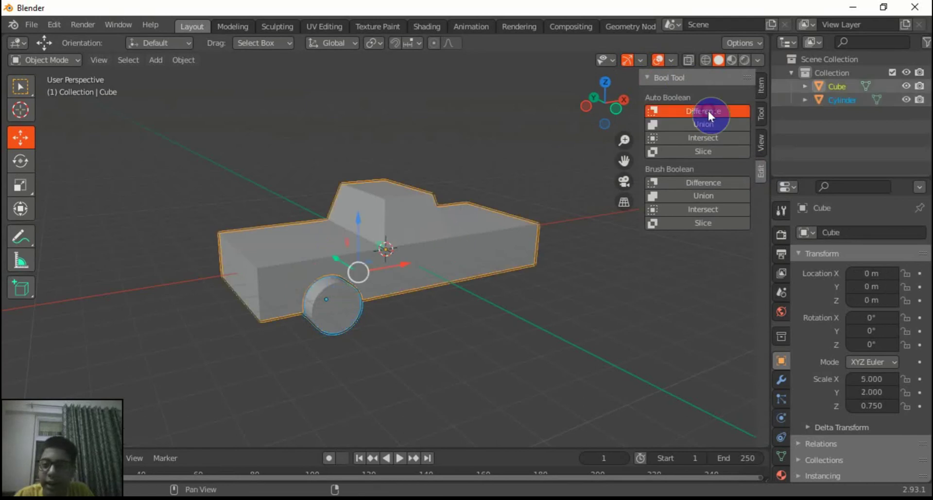
Add a Mirror modifier to the car body with Axis, Bisect and Flip enabled on both X and Y
left_click(778, 382)
left_click(857, 232)
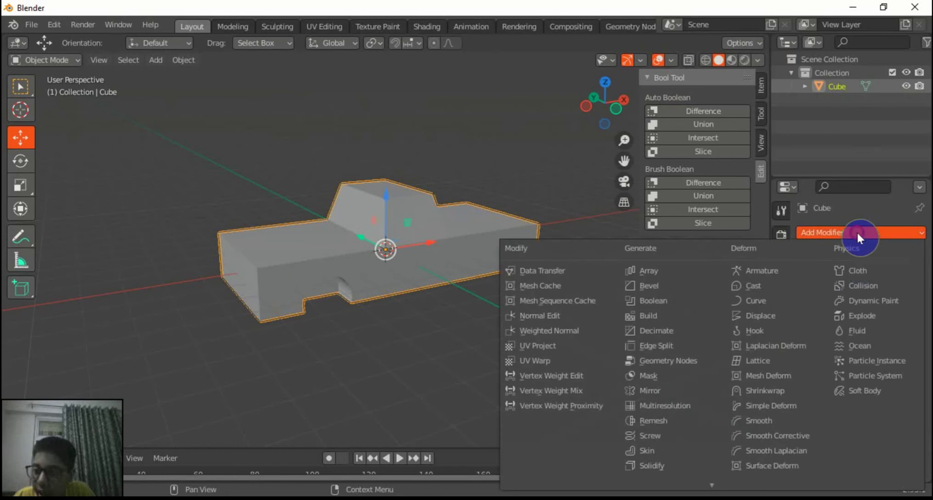
left_click(654, 388)
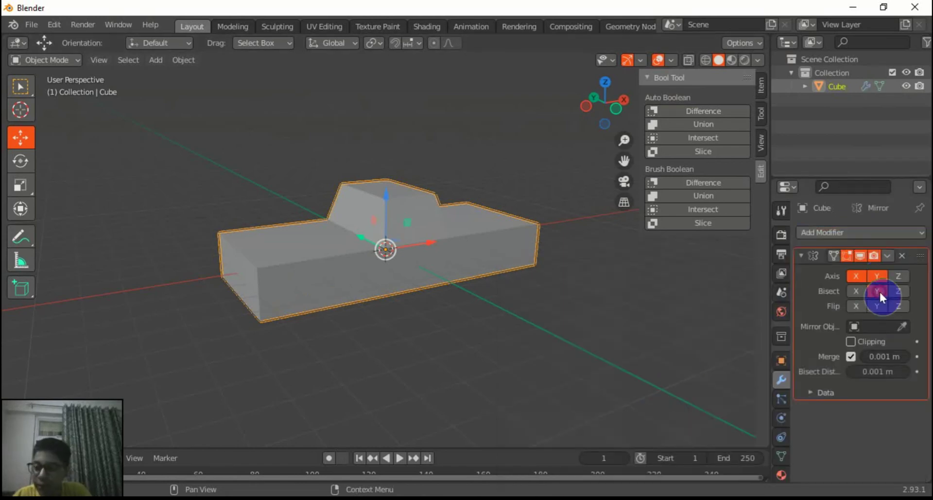
left_click(855, 289)
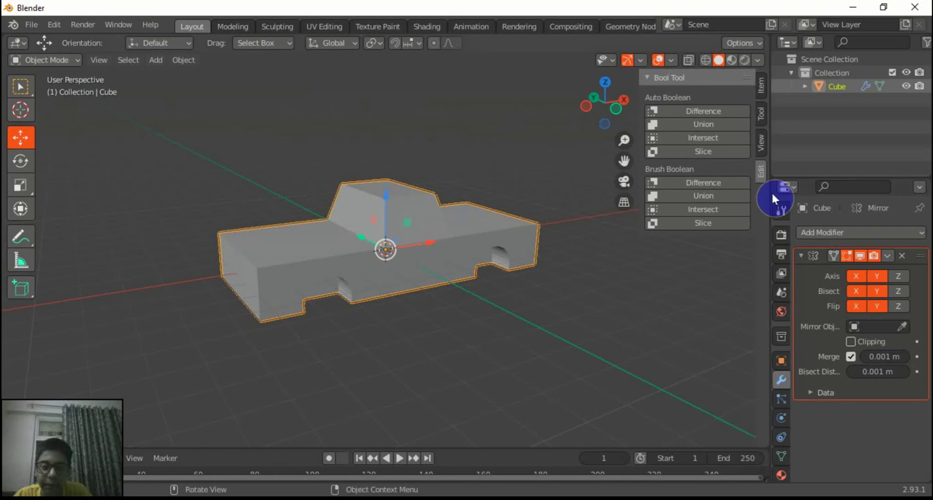
left_click_drag(623, 104, 737, 329)
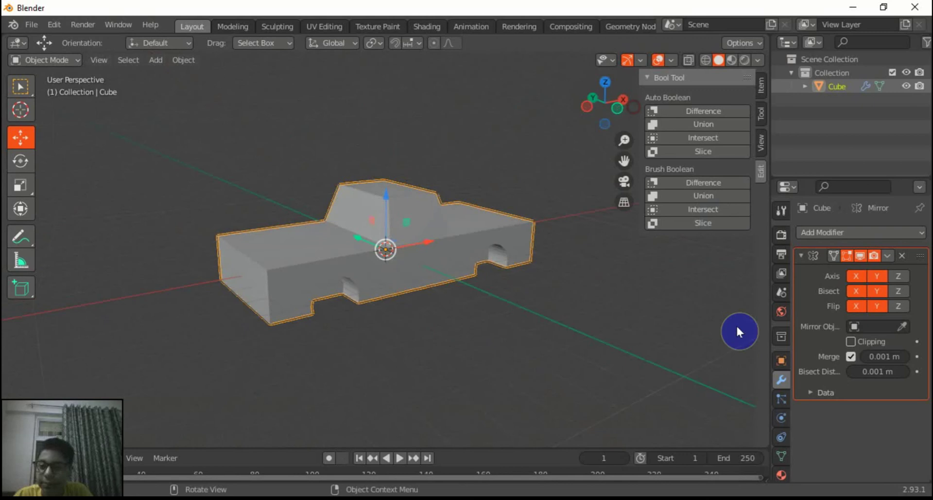
Add a new mesh cylinder for the wheel
left_click(781, 360)
key("shift+a")
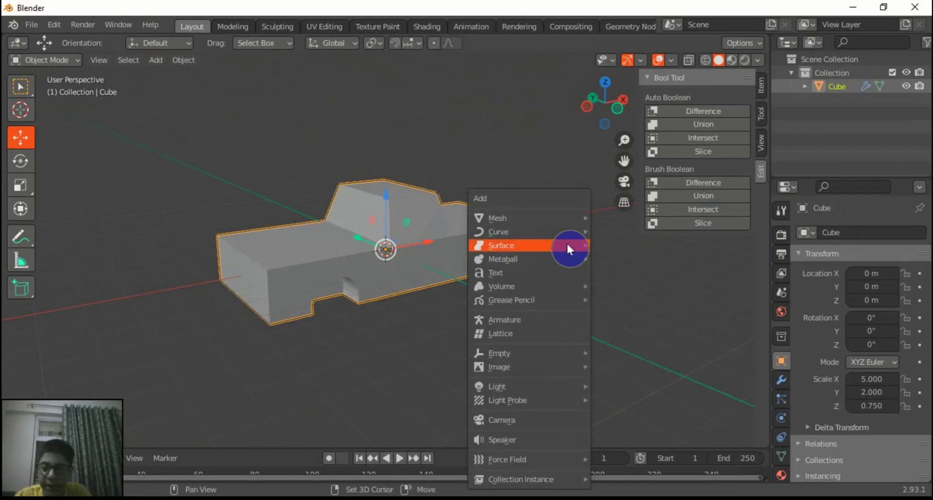
mouse_move(558, 217)
left_click(632, 286)
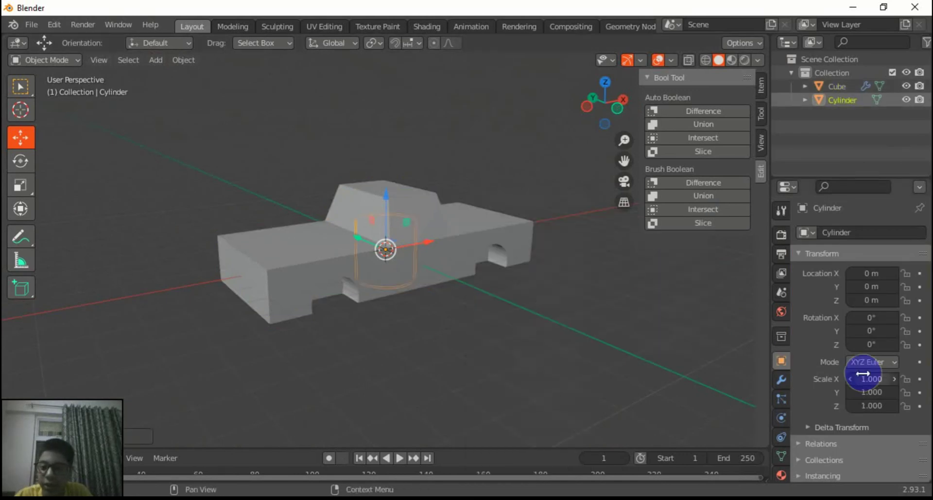
Set the new wheel cylinder's scale to 0.75 on the X, Y and Z axes
left_click(870, 379)
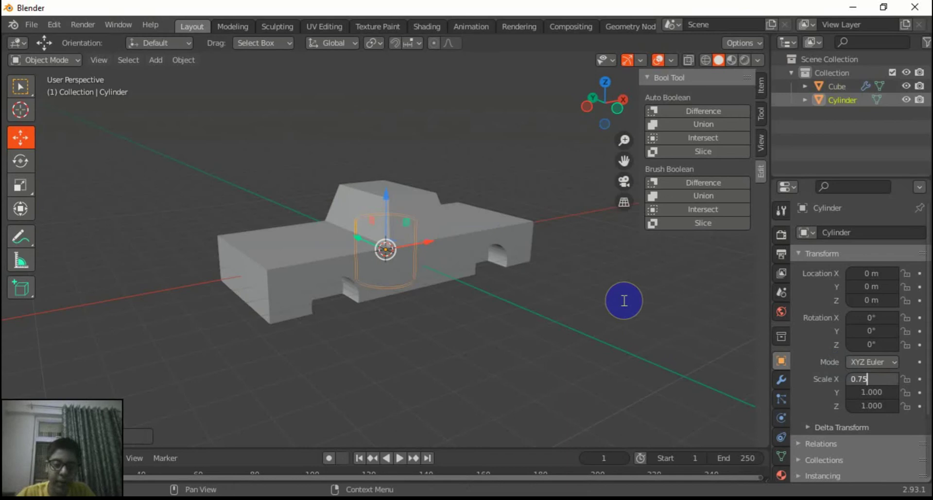
type("0.75")
key("Return")
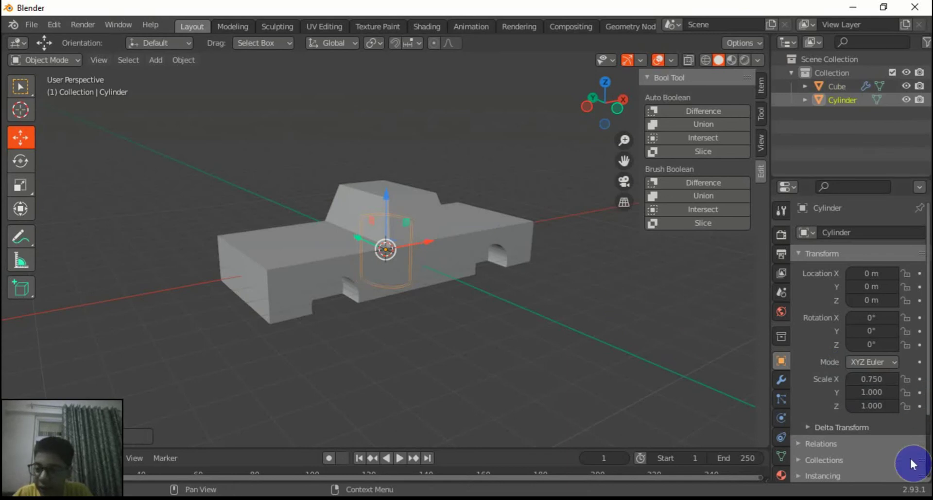
left_click(874, 391)
key("Return")
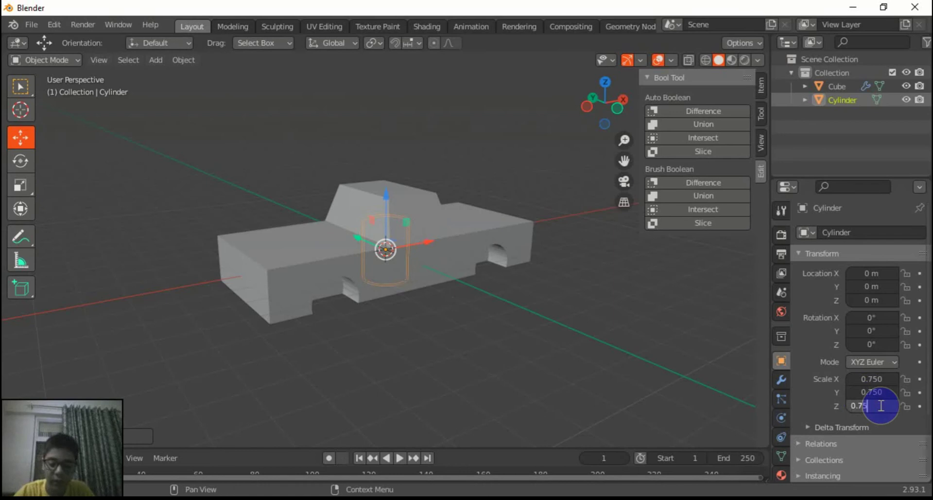
key("Return")
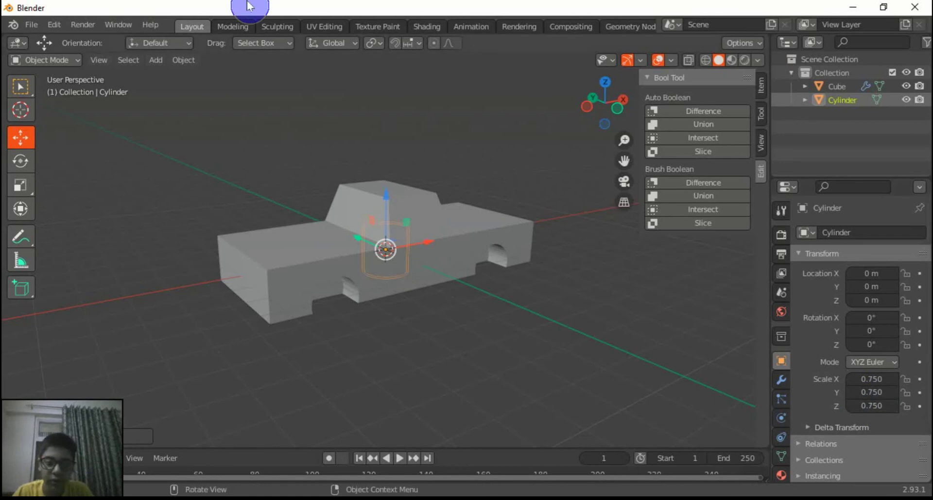
Set the wheel cylinder's X rotation to 90°, with its Z rotation at 0°
left_click(873, 344)
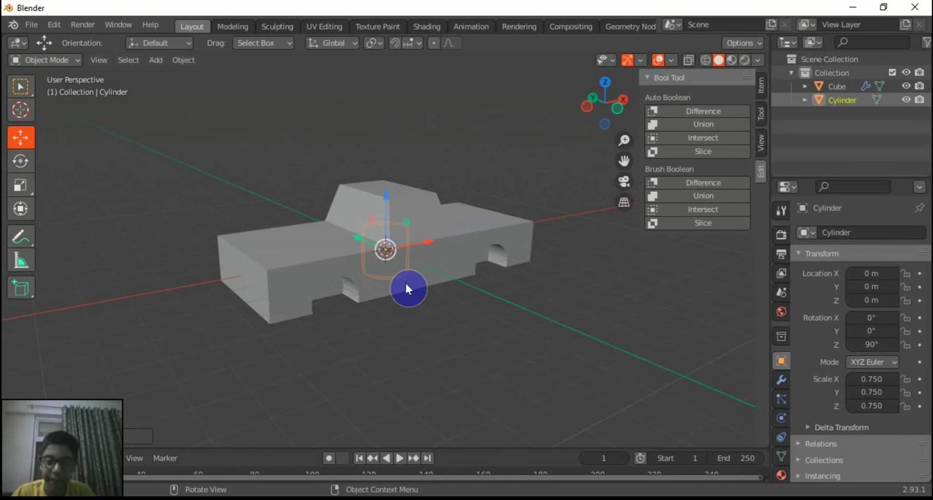
type("d")
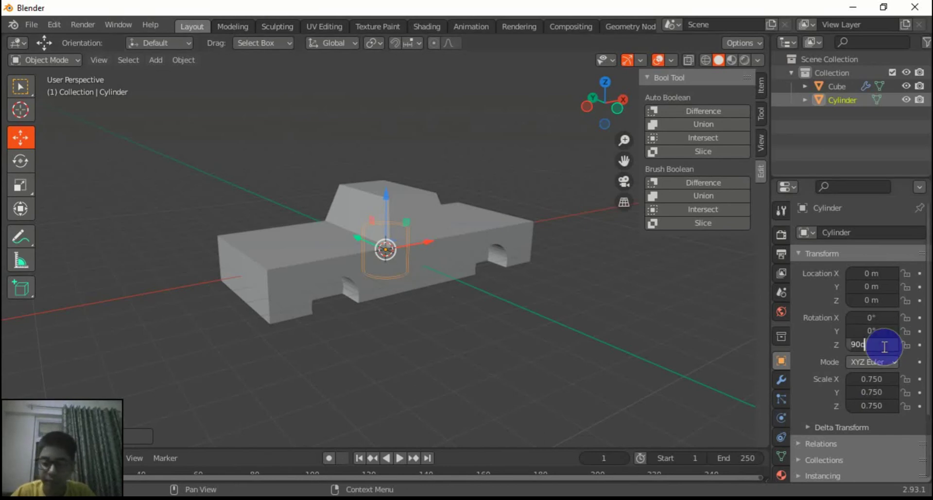
left_click(873, 317)
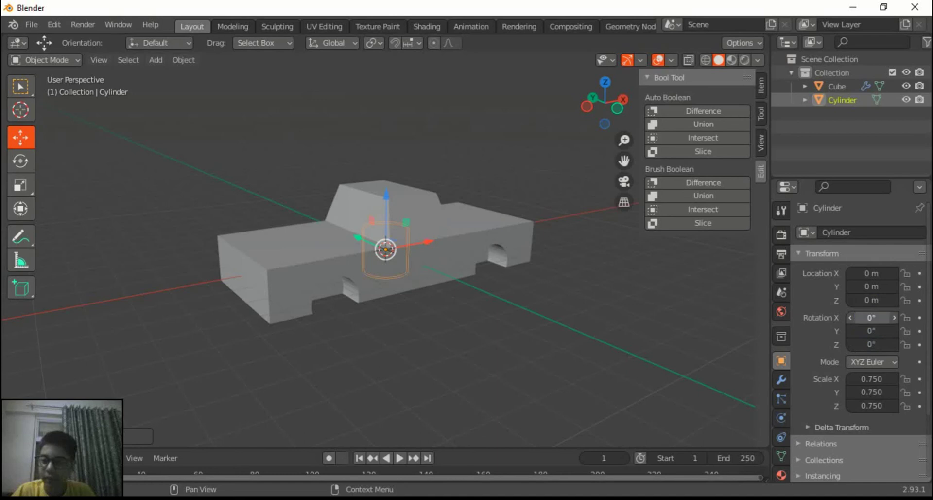
type("0d")
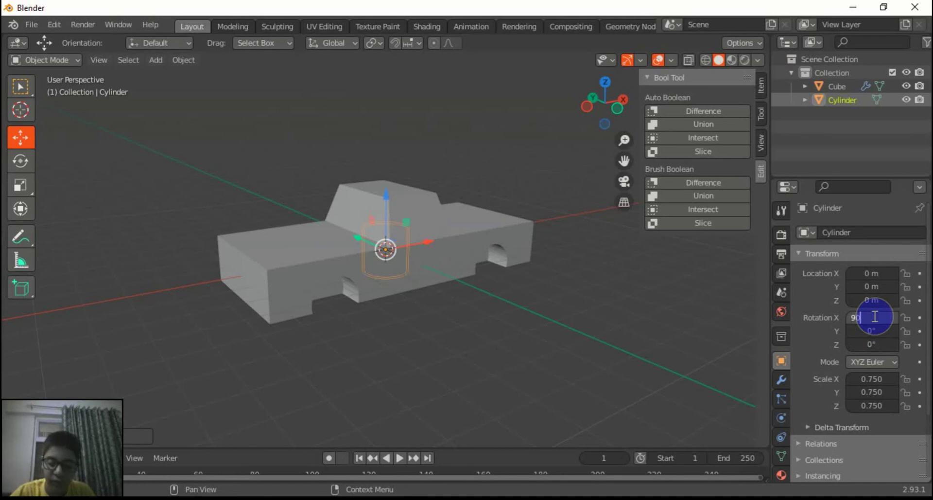
key("Return")
Move the wheel cylinder into the arch near the negative X end, at about X -3.01, Y -2.03, Z -0.39 m
left_click_drag(357, 237, 395, 260)
left_click_drag(461, 253, 370, 282)
left_click_drag(333, 235, 344, 251)
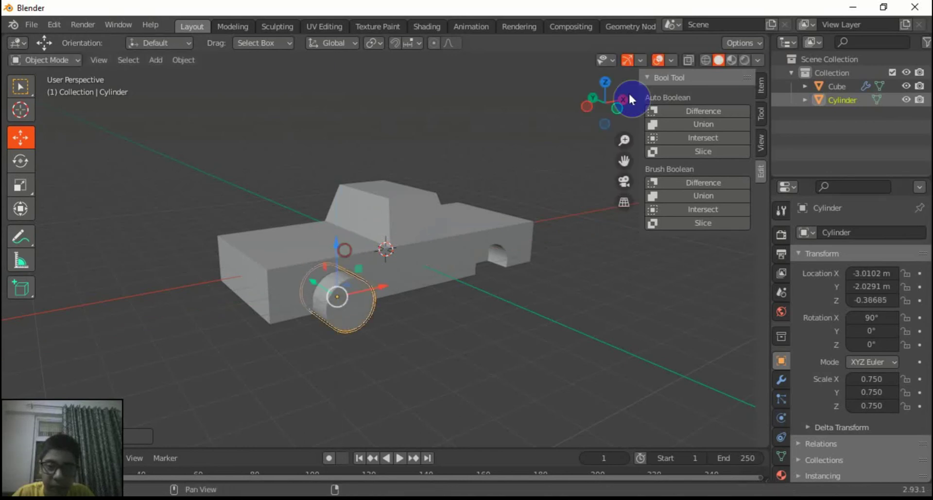
left_click_drag(630, 99, 565, 136)
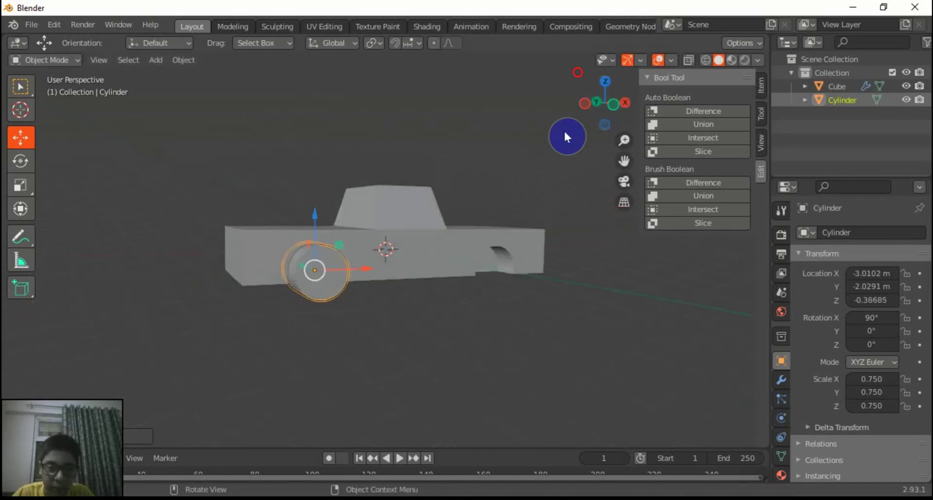
left_click(614, 105)
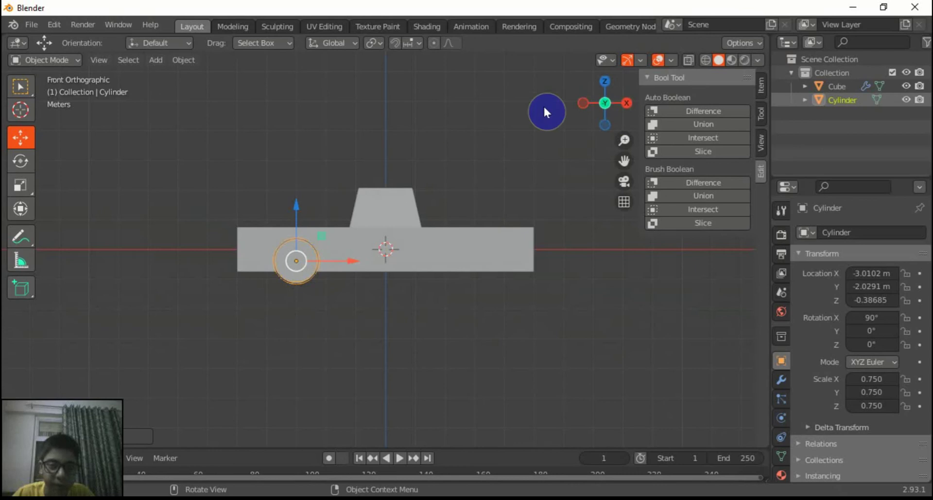
left_click_drag(605, 103, 583, 98)
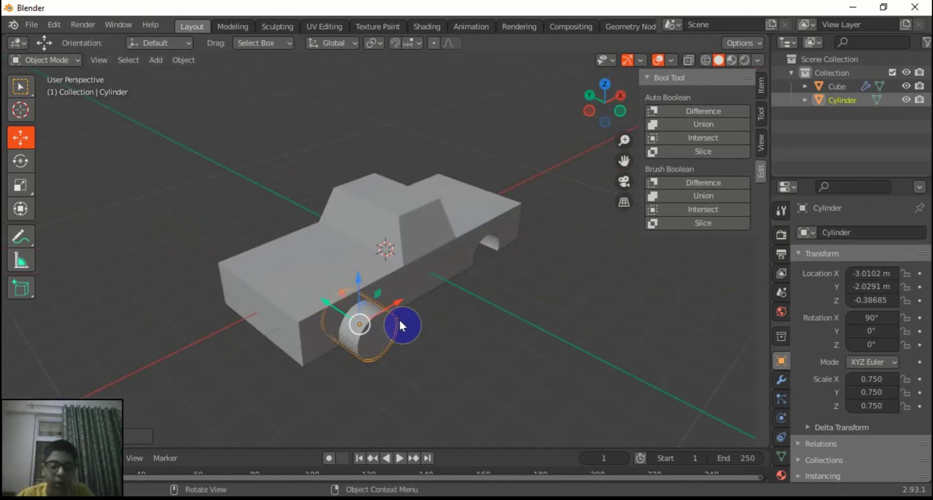
In Edit Mode, inset the wheel cylinder's outward-facing round face to leave a ring for the tyre
left_click(58, 60)
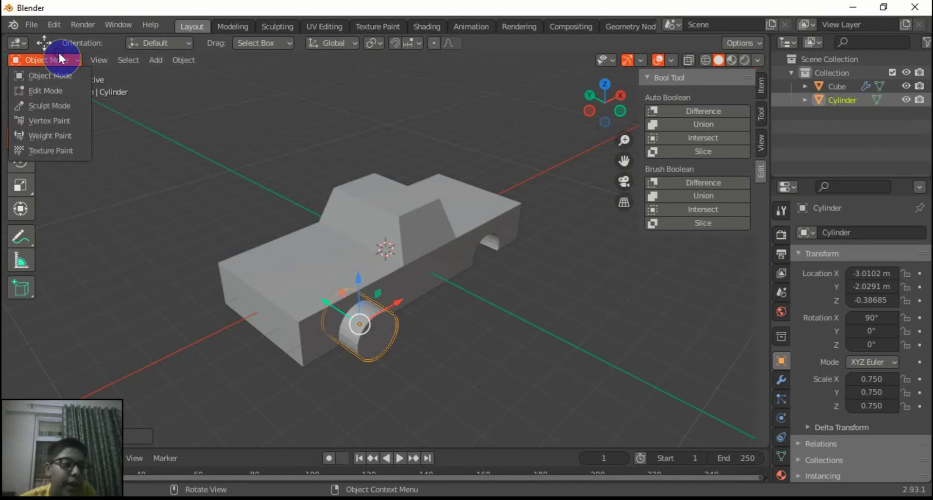
left_click(58, 93)
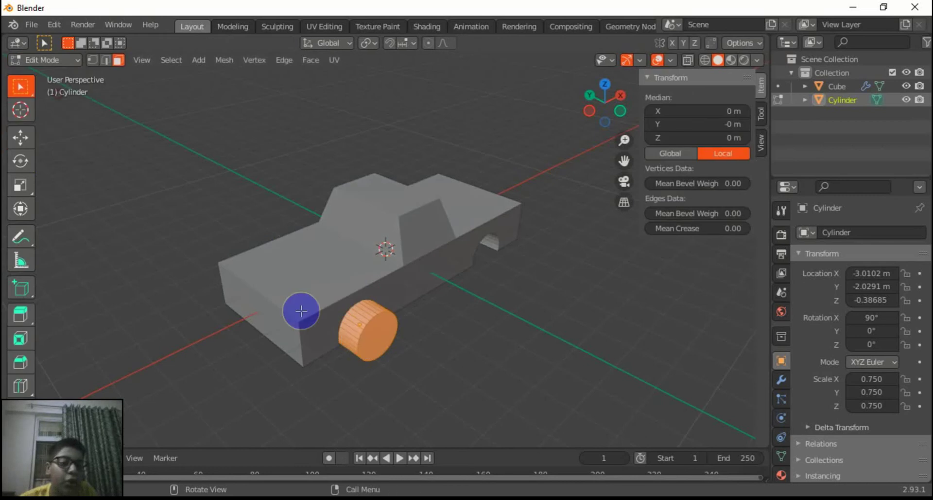
left_click(383, 337)
left_click_drag(608, 106, 599, 108)
key("i")
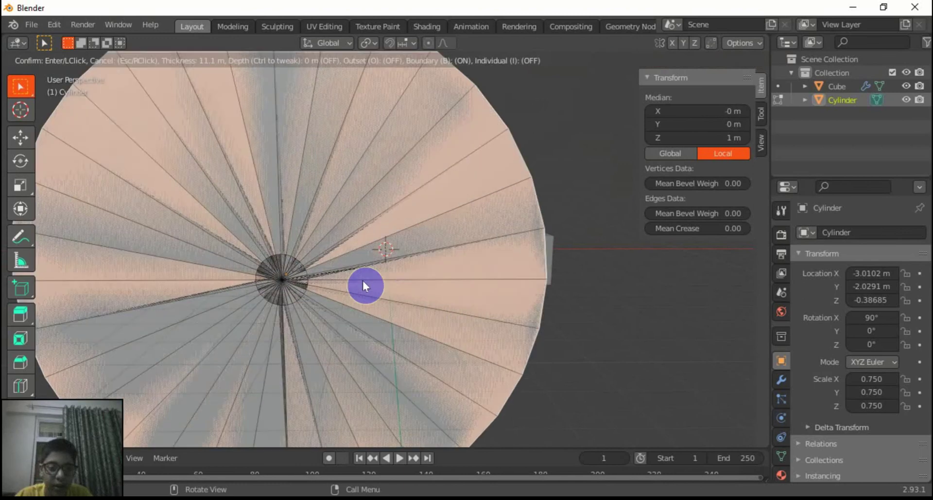
right_click(391, 299)
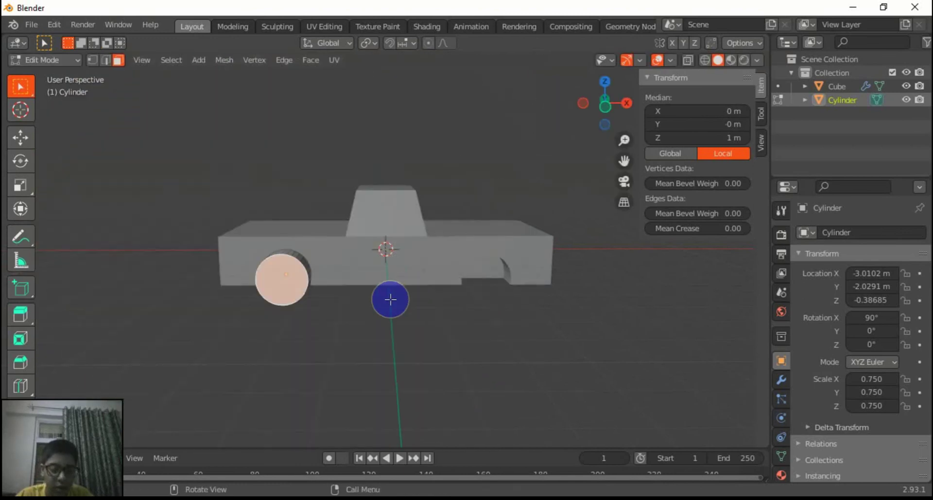
key("i")
left_click(381, 295)
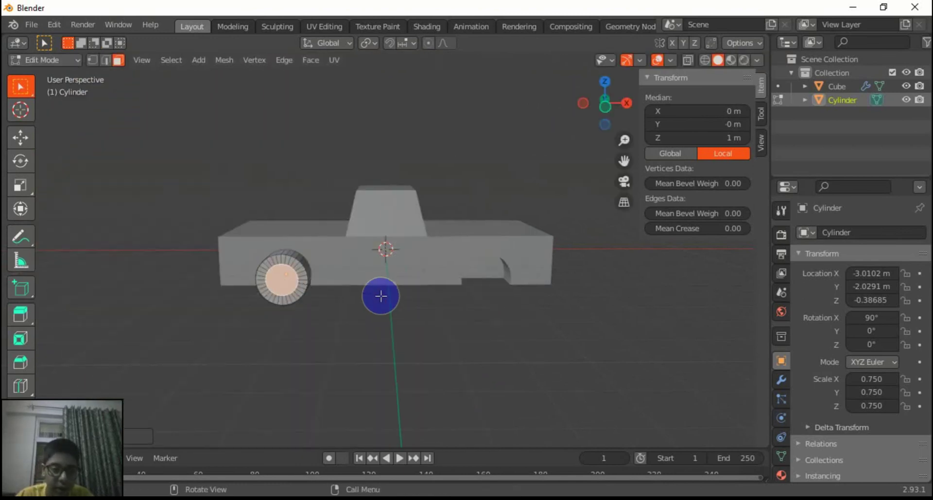
Extrude the inset face about 0.48 m into the wheel and inset the recessed face by about 0.36 m
key("e")
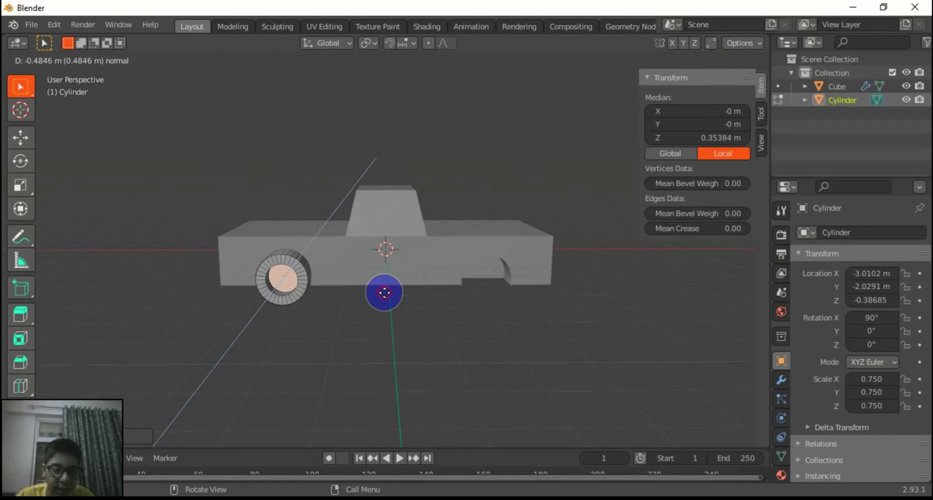
left_click(384, 293)
key("i")
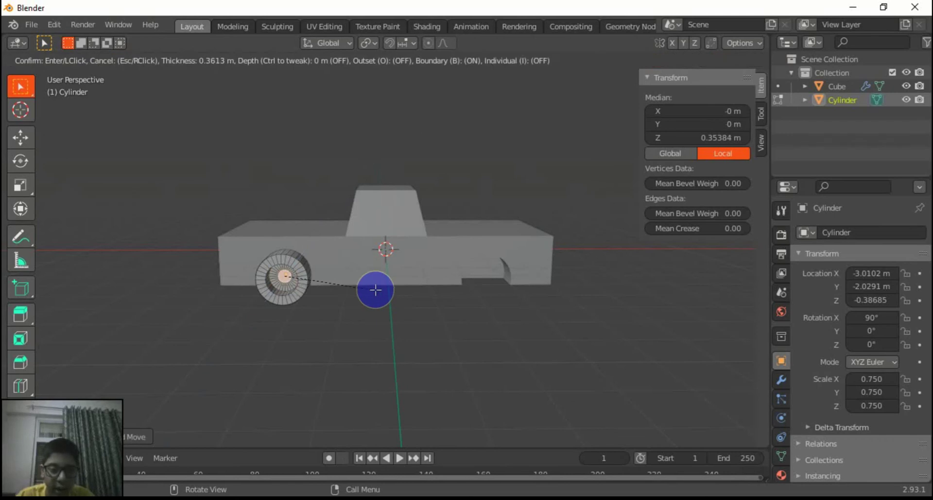
left_click(375, 290)
key("e")
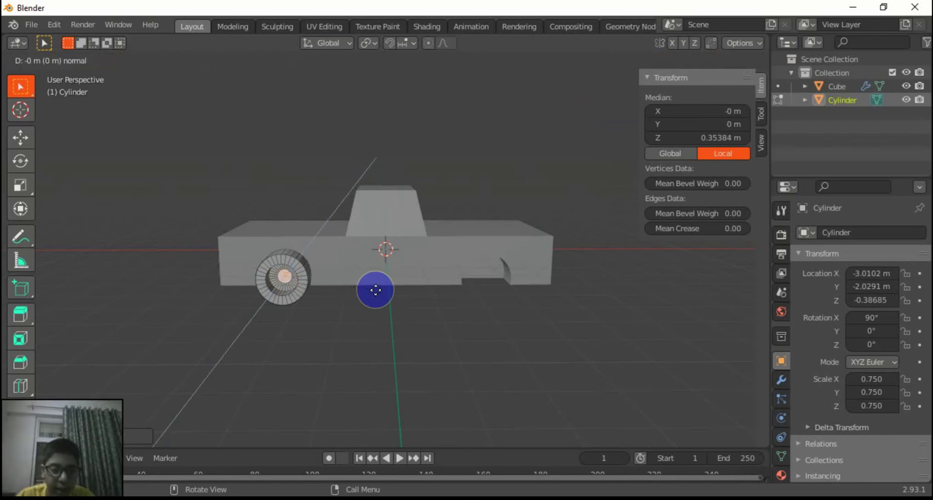
left_click(370, 296)
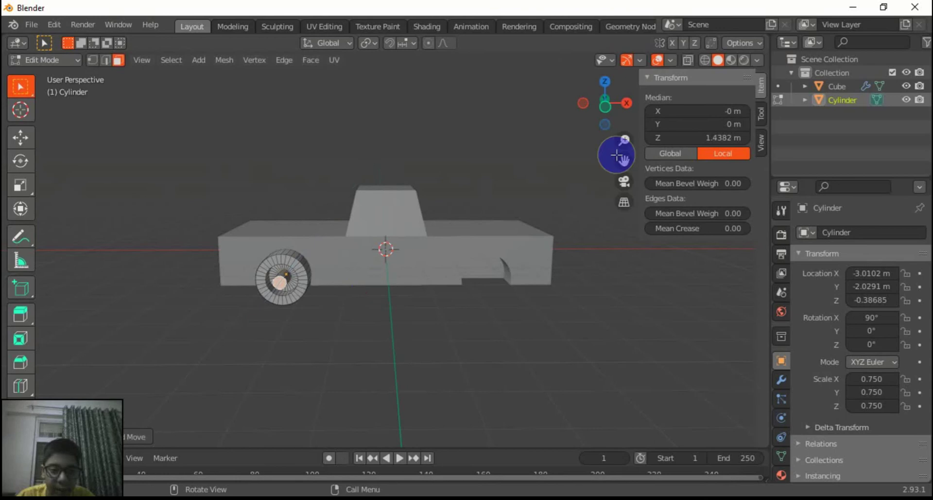
left_click_drag(608, 105, 562, 156)
key("ctrl+z")
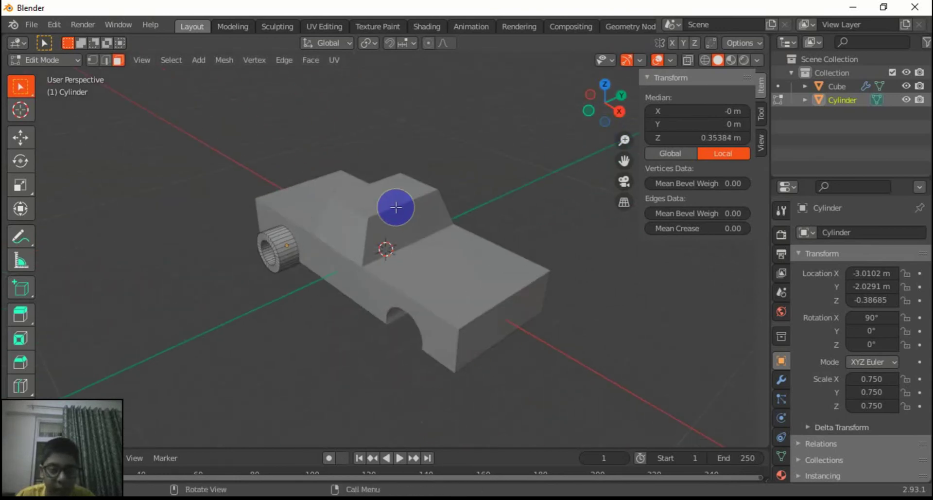
Extrude the small central face outward about 0.5 m to form the wheel hub, and return to Object Mode
key("e")
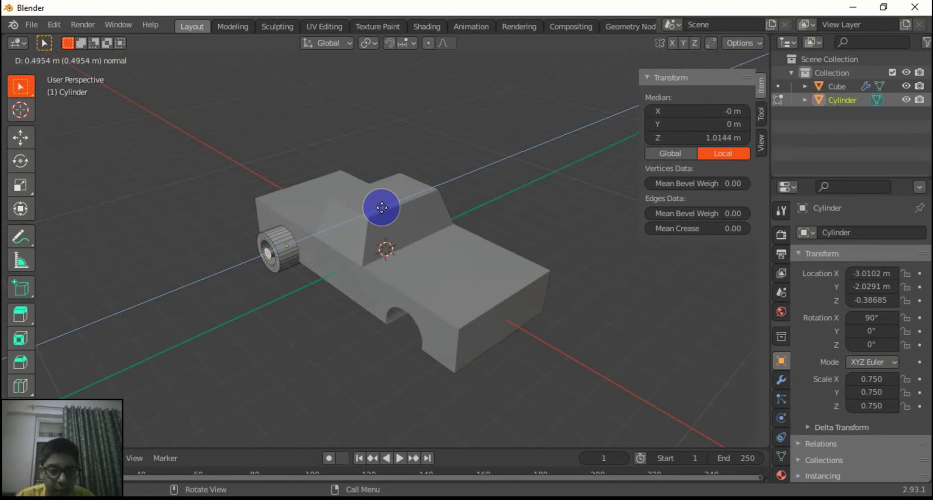
left_click(382, 208)
left_click(42, 58)
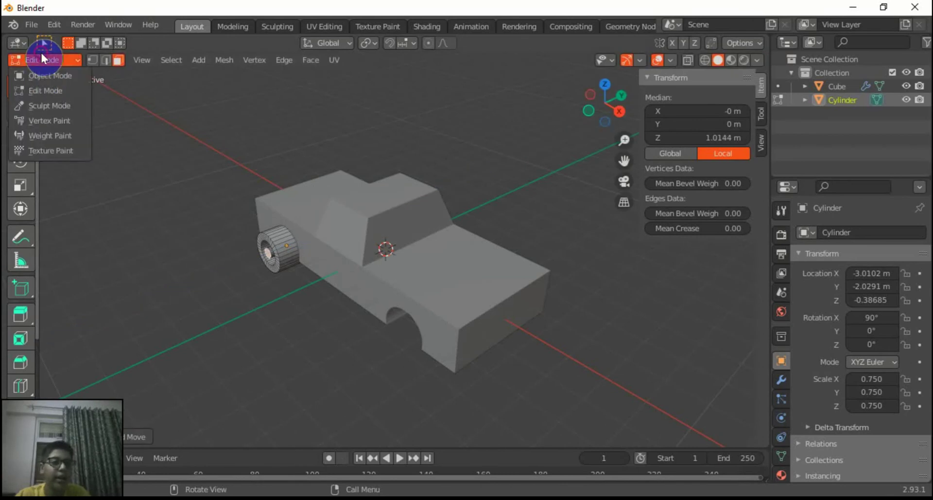
left_click(46, 76)
left_click_drag(608, 99, 594, 117)
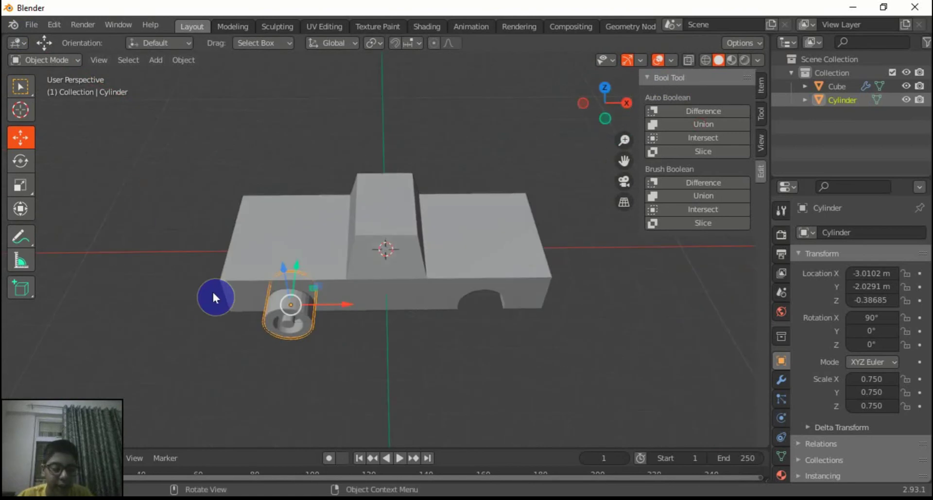
Duplicate the finished wheel and move the copy along X into the other arch on the same side, at about X 2.96 m
key("ctrl+c")
key("ctrl+v")
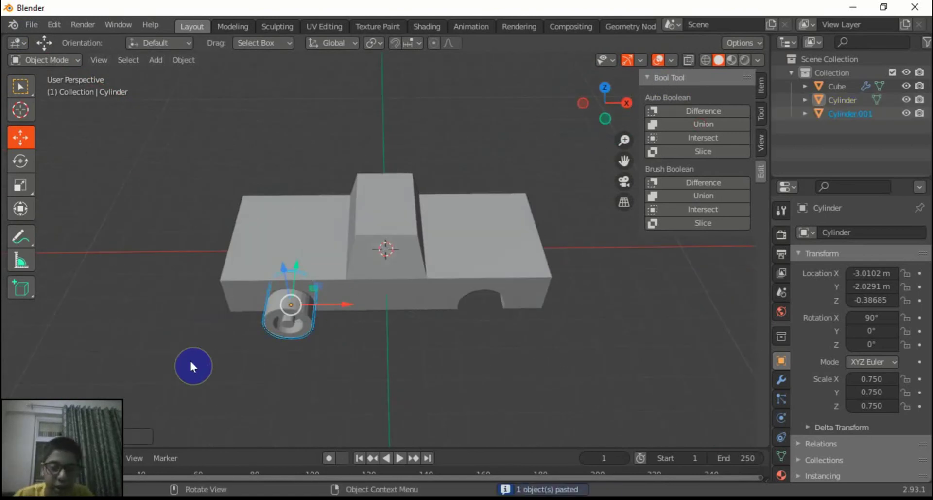
left_click_drag(339, 304, 531, 321)
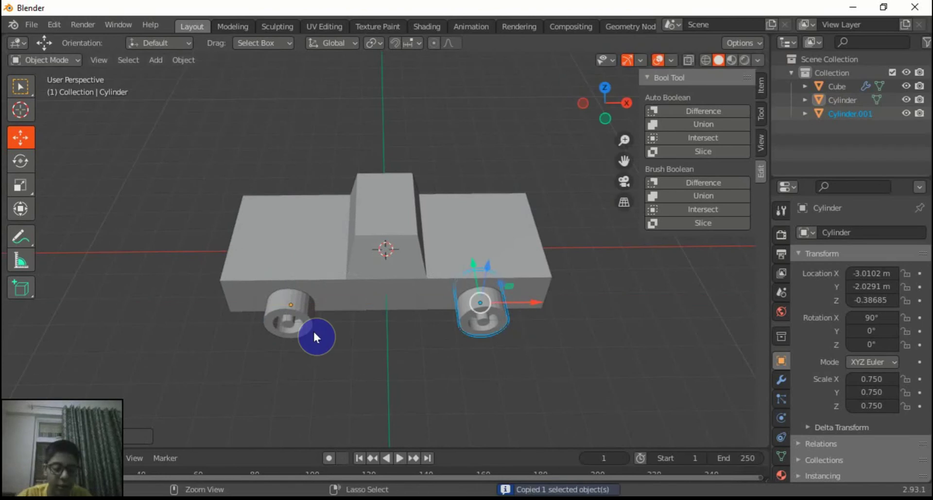
Paste another wheel in the positive X arch and set that copy's Z rotation to 180°
key("ctrl+v")
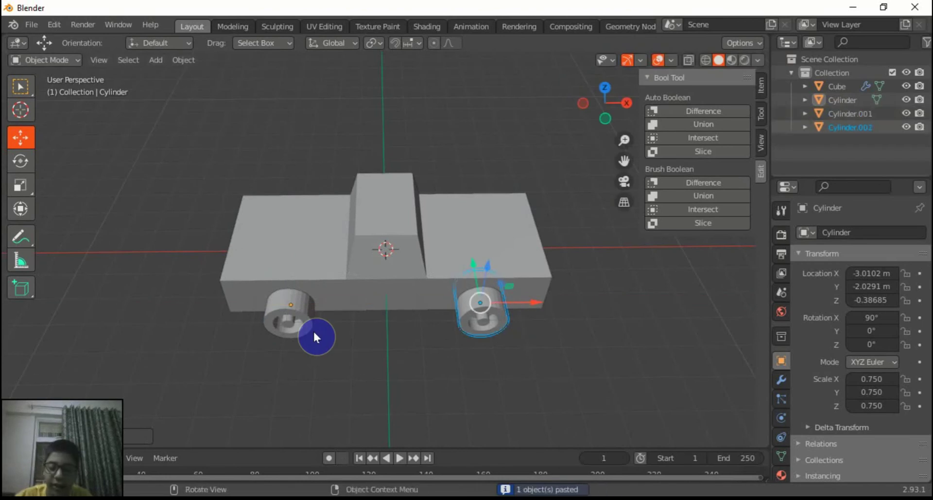
left_click(871, 344)
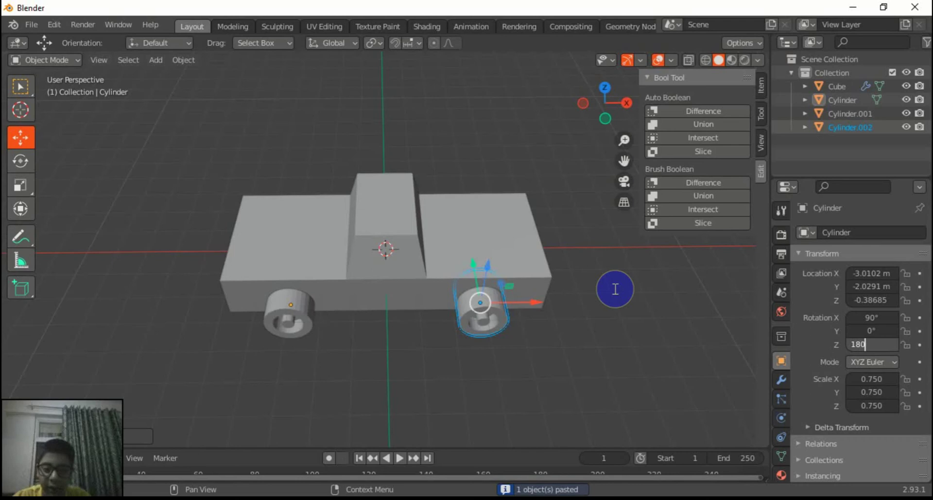
key("Return")
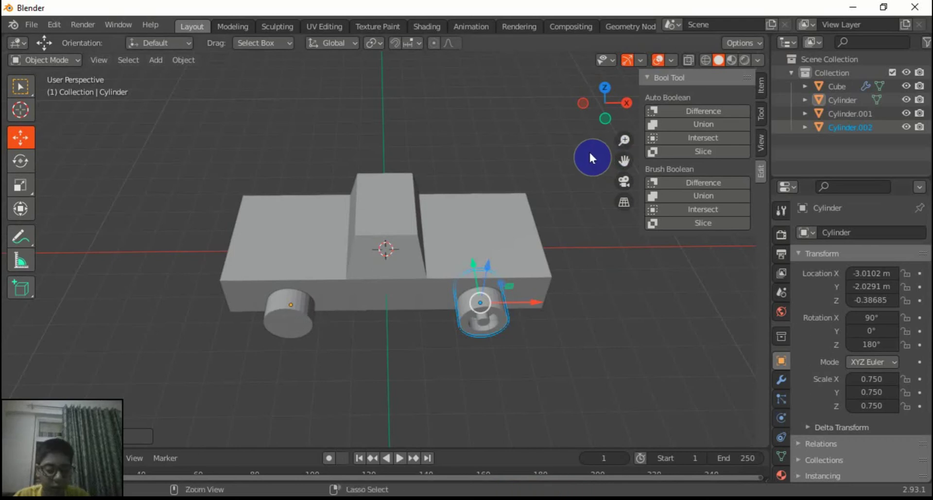
left_click(477, 344)
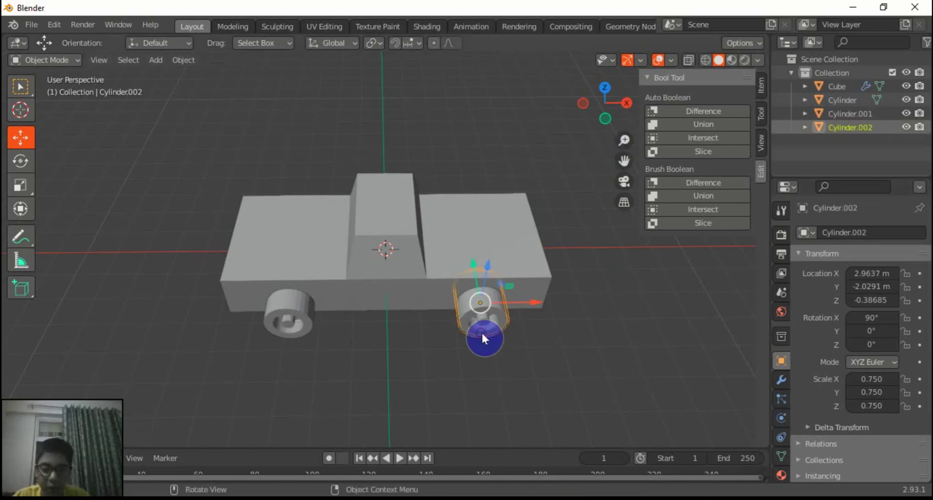
double_click(881, 342)
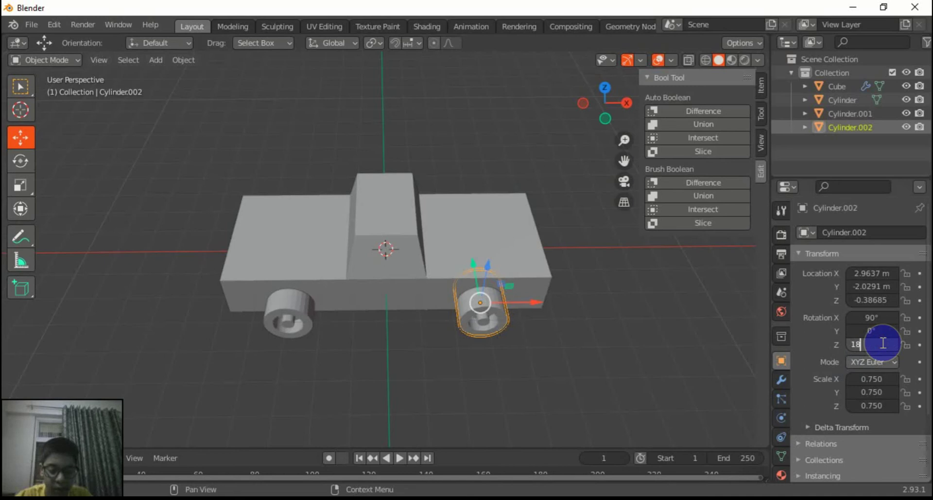
type("180")
key("Return")
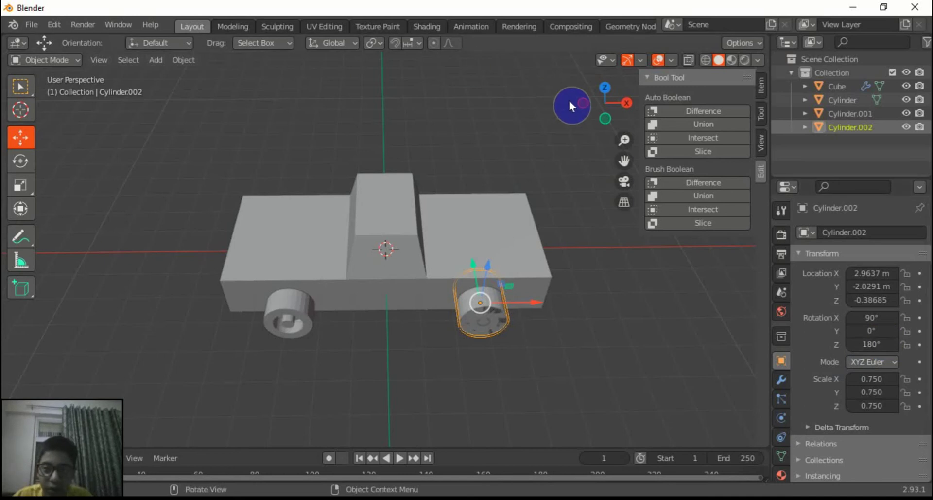
Move the rotated wheel across the car into the opposite side's arch, at about Y 1.77 m
left_click_drag(570, 104, 462, 373)
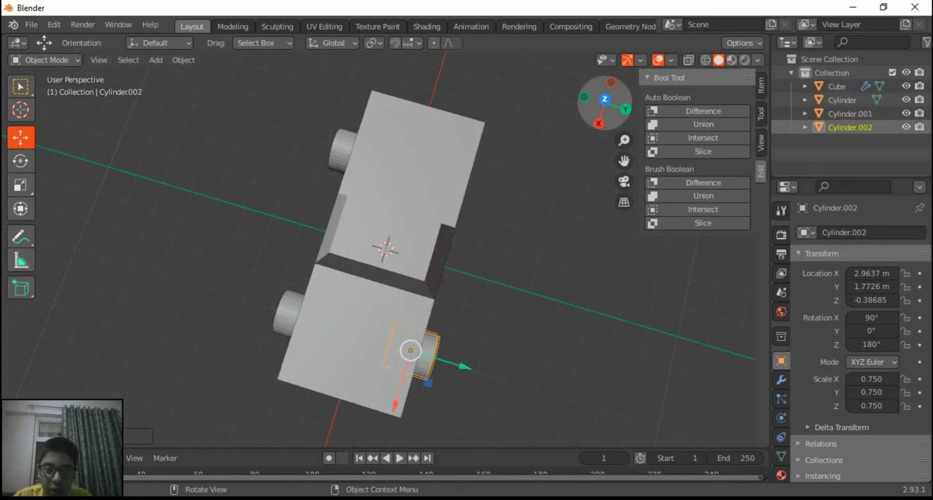
left_click_drag(607, 105, 605, 114)
left_click(597, 107)
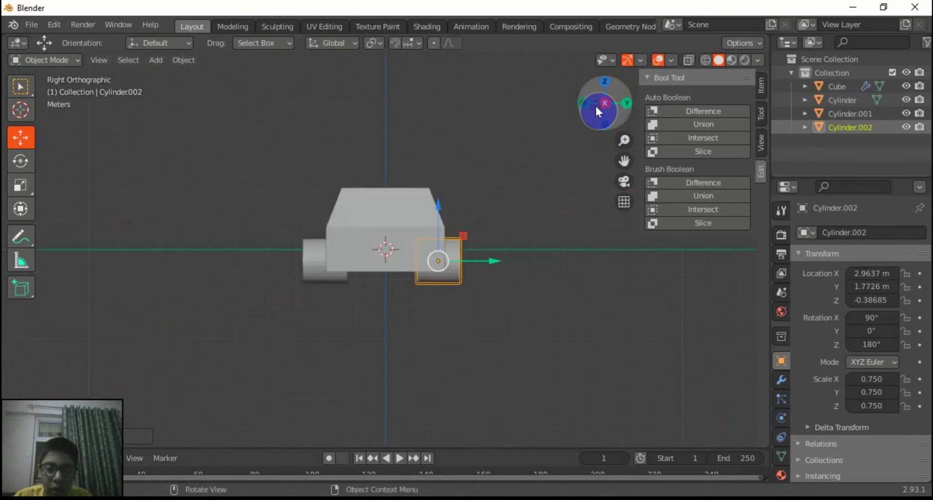
left_click(497, 283)
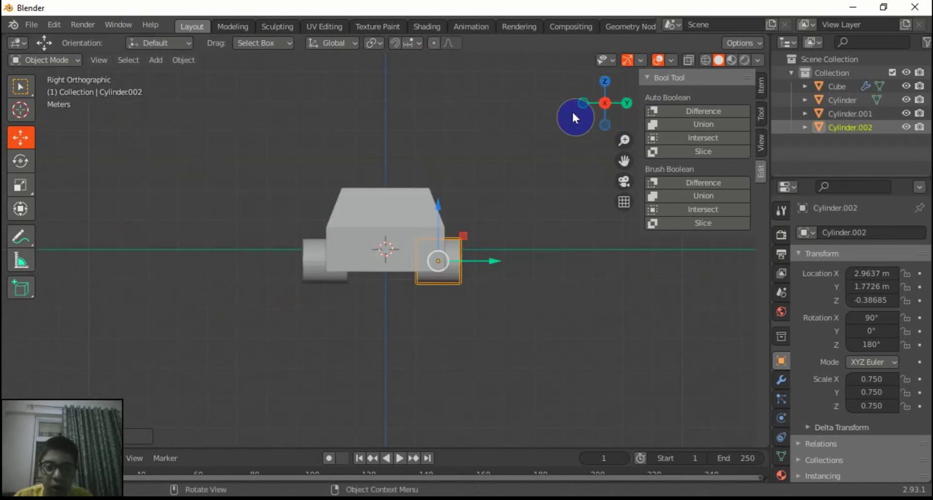
Duplicate the rotated wheel and move the copy about 5.86 m toward negative X into the remaining empty arch
left_click_drag(573, 110, 602, 90)
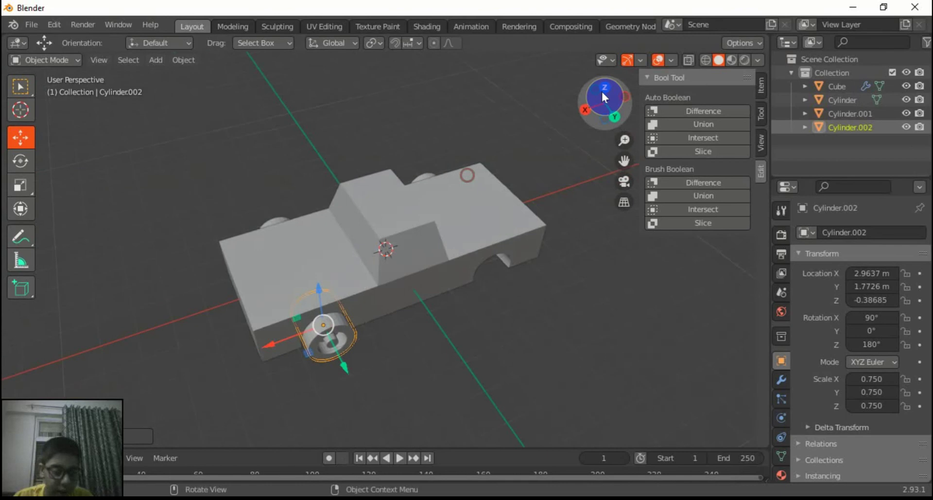
key("ctrl+c")
key("ctrl+v")
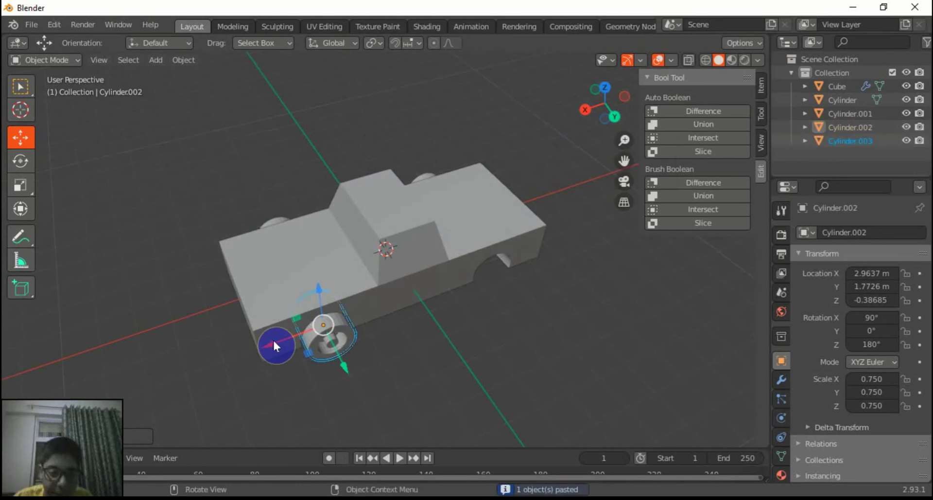
left_click_drag(274, 345, 456, 310)
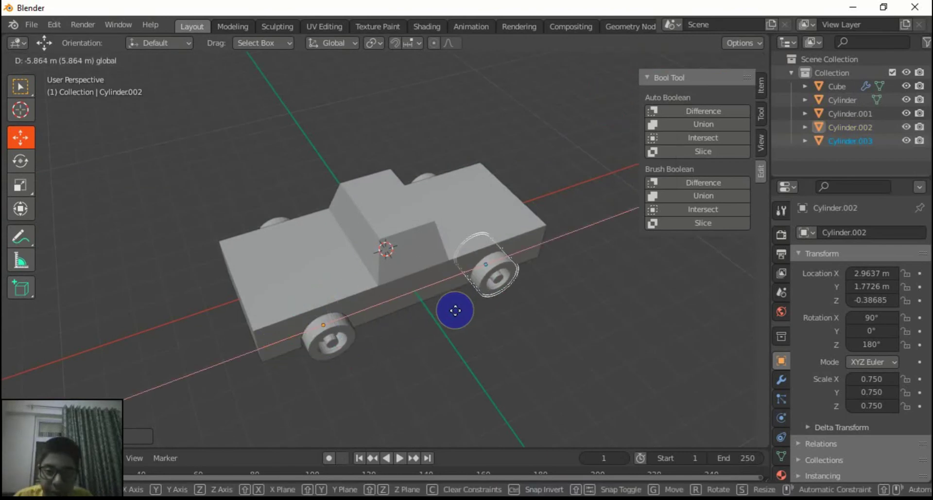
right_click(455, 310)
Add a cube and set its scale to 1.5 in X and 0.75 in Z
left_click_drag(636, 113, 584, 243)
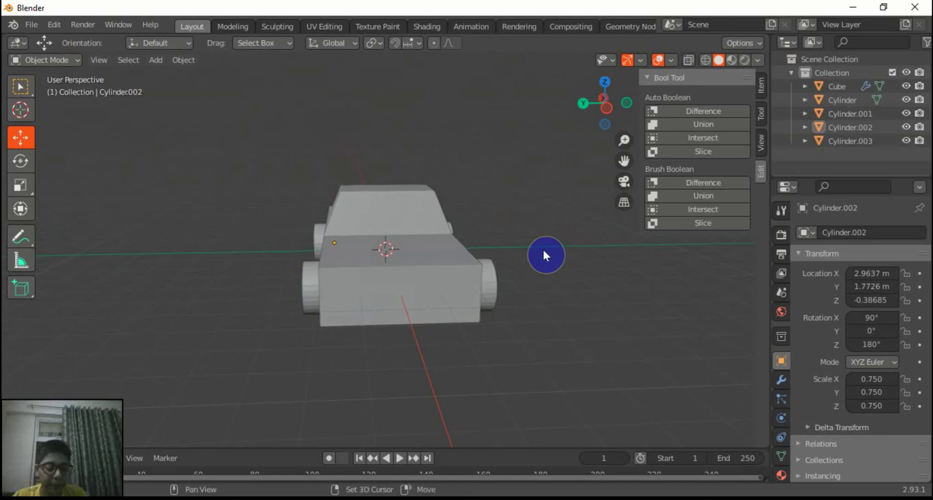
key("shift+a")
mouse_move(529, 220)
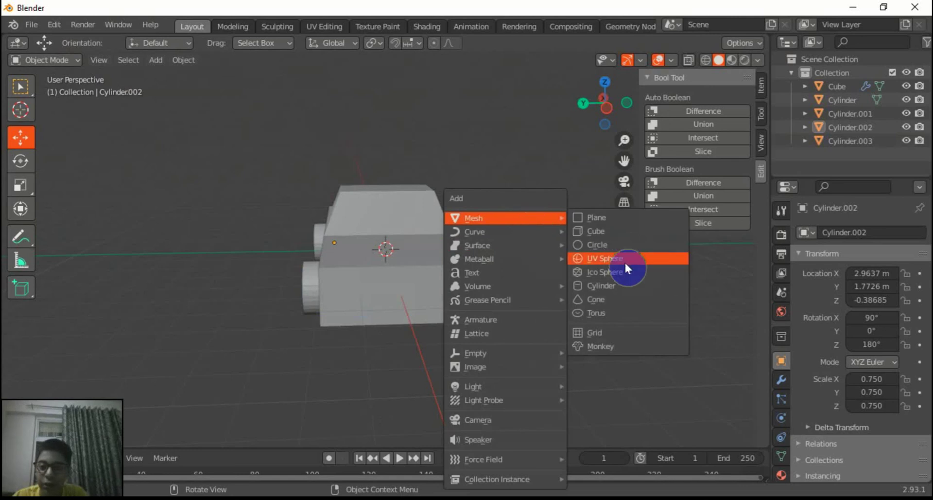
left_click(618, 232)
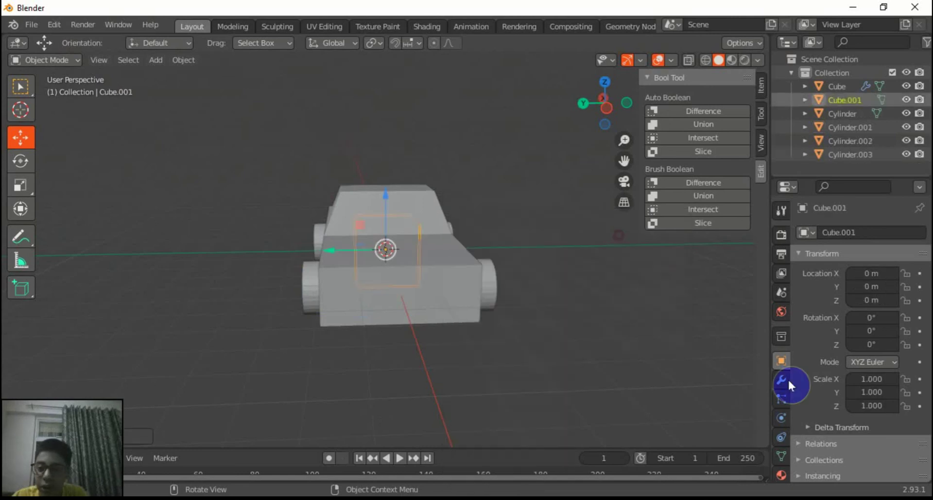
left_click(873, 384)
type("1.0")
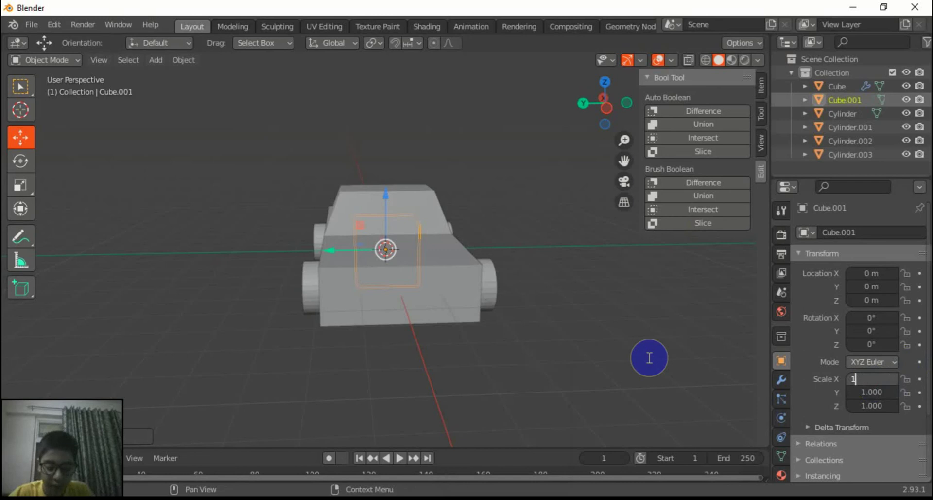
key("Return")
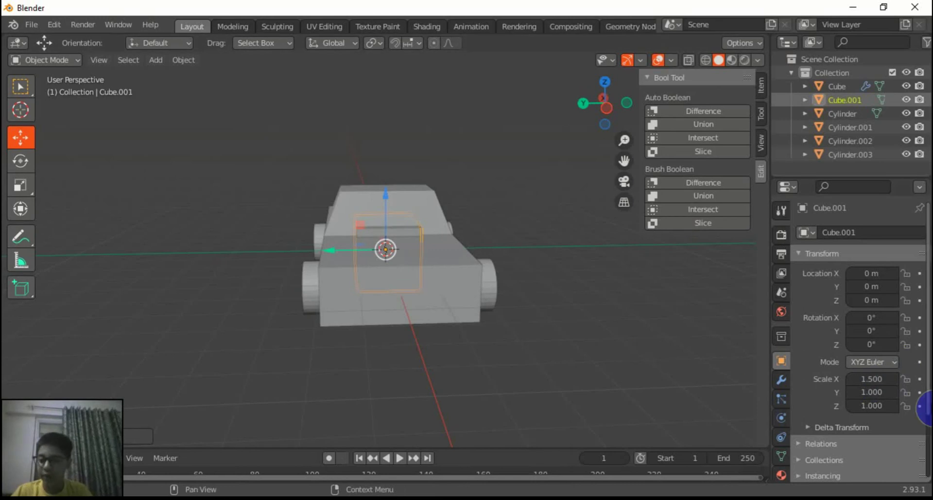
left_click(871, 409)
type("1.0")
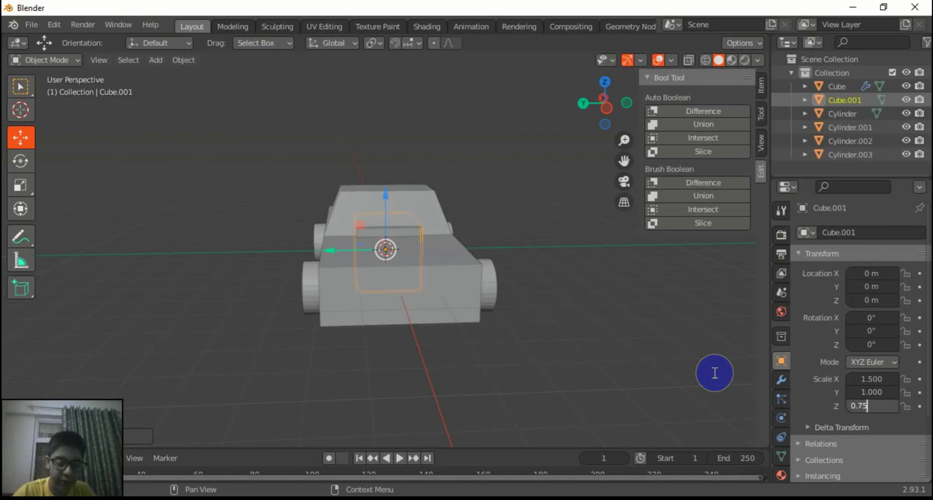
key("Return")
Move the new cube off the body to about X -7.15 m and raise its outer top edge to about local Z 1.515 m
left_click_drag(581, 108, 608, 97)
left_click_drag(430, 249, 222, 257)
left_click(63, 61)
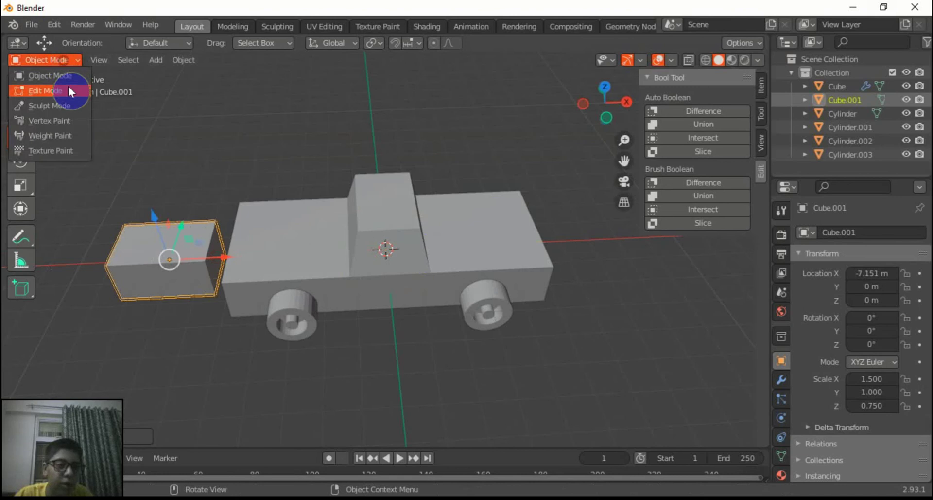
left_click(68, 85)
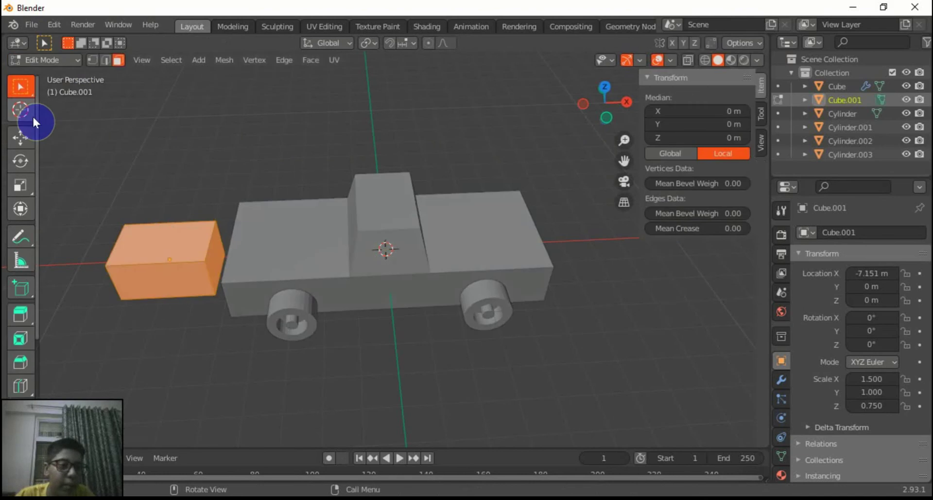
left_click(105, 60)
left_click(20, 139)
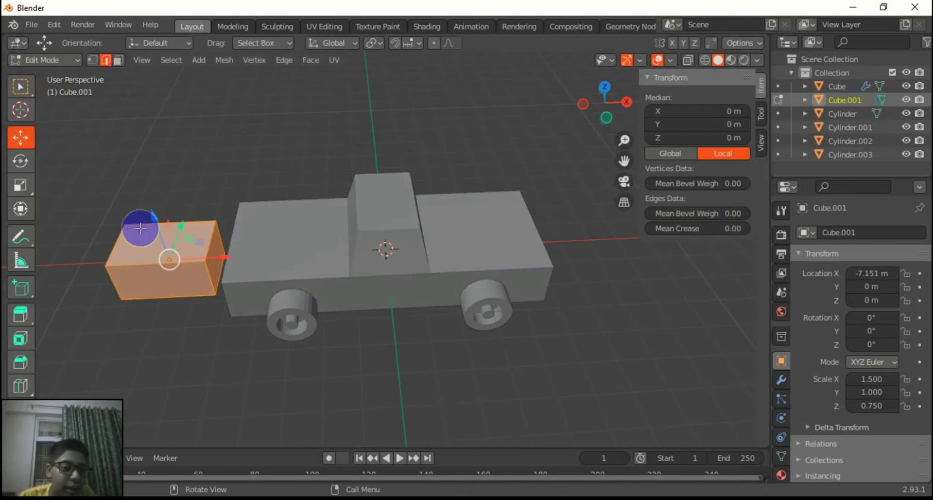
left_click(116, 243)
left_click_drag(96, 202, 80, 188)
left_click(43, 60)
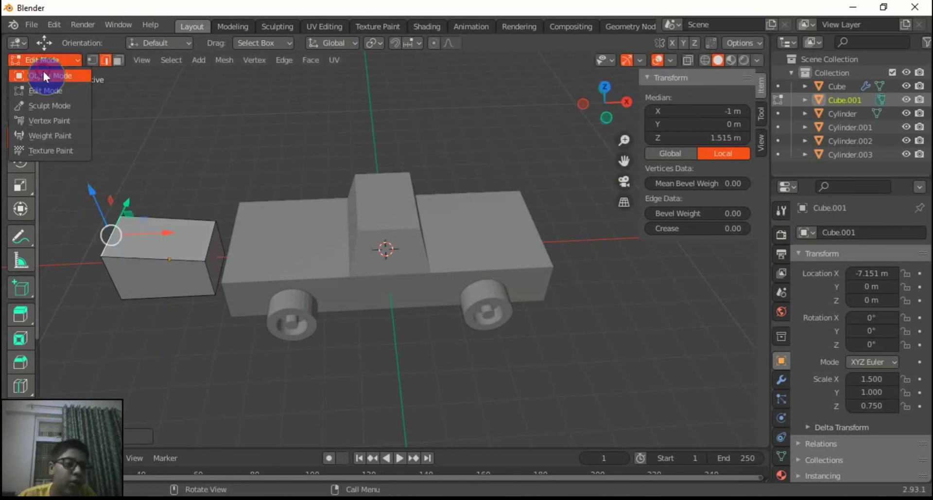
left_click(42, 74)
Move the sloped block into the negative X end of the car body, at about X -3.59 m and Z -0.26 m
left_click_drag(212, 267, 340, 264)
left_click_drag(627, 104, 443, 204)
left_click_drag(602, 106, 523, 166)
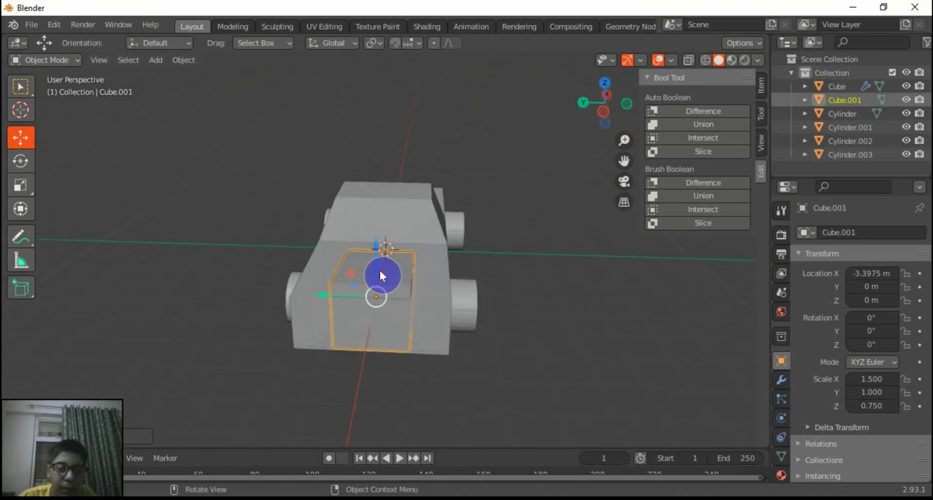
left_click_drag(381, 275, 380, 284)
left_click_drag(632, 104, 517, 170)
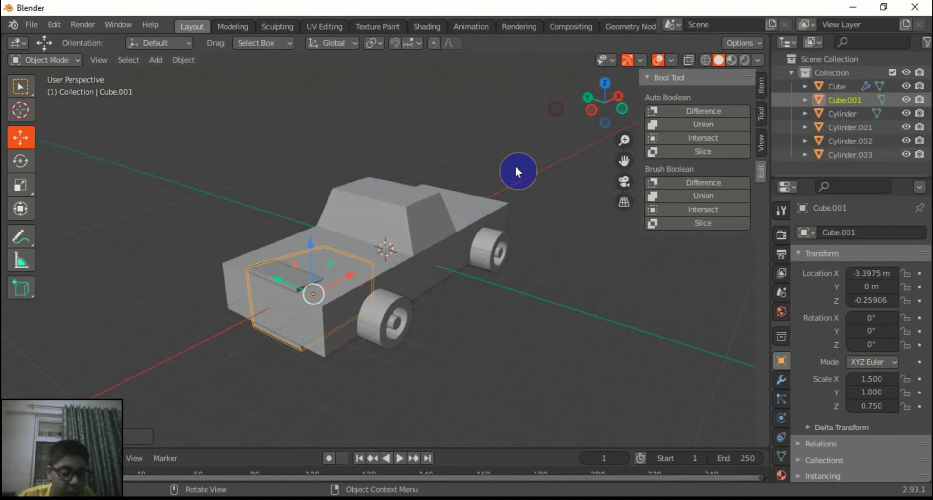
left_click_drag(346, 274, 340, 260)
Add a cube scaled to 0.1, 0.1 and 0.75 in X, Y and Z, and move it to the block's front face at about X -5.28 m
left_click_drag(602, 114, 568, 212)
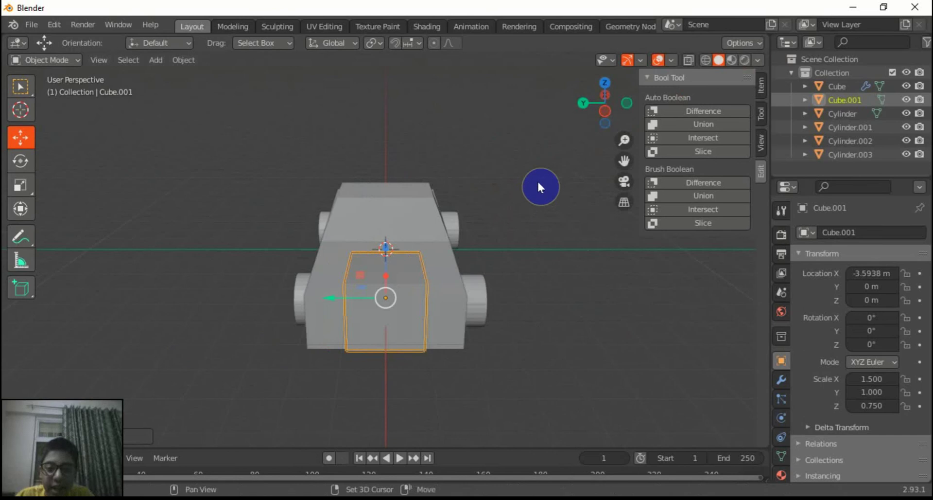
key("shift+a")
mouse_move(538, 183)
left_click(603, 202)
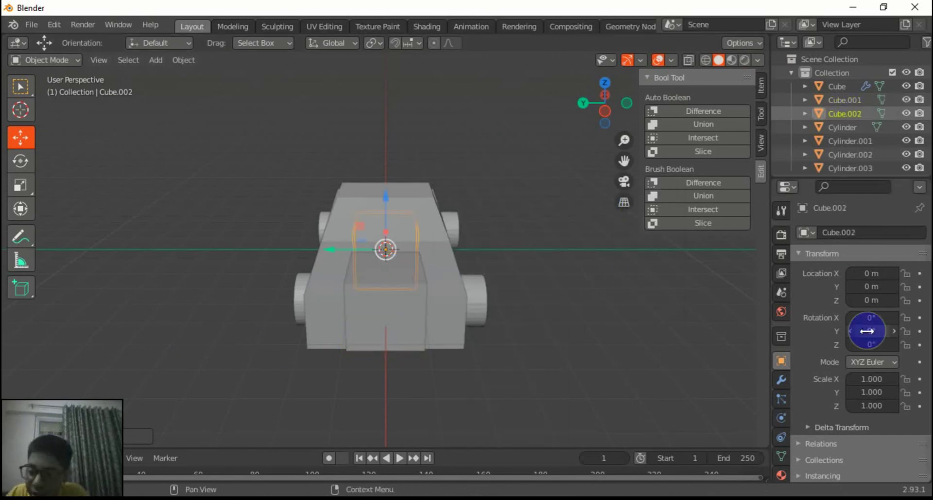
left_click(867, 379)
type("1.0")
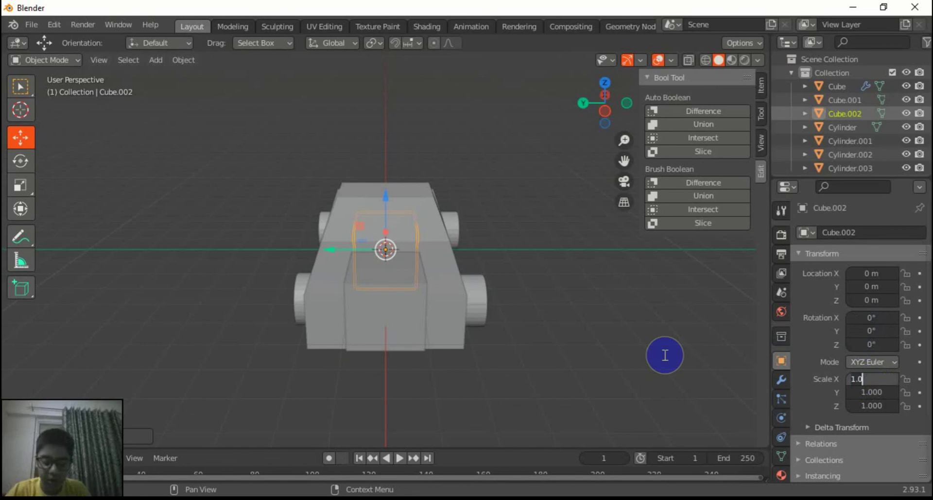
type(".1")
key("Return")
left_click(875, 391)
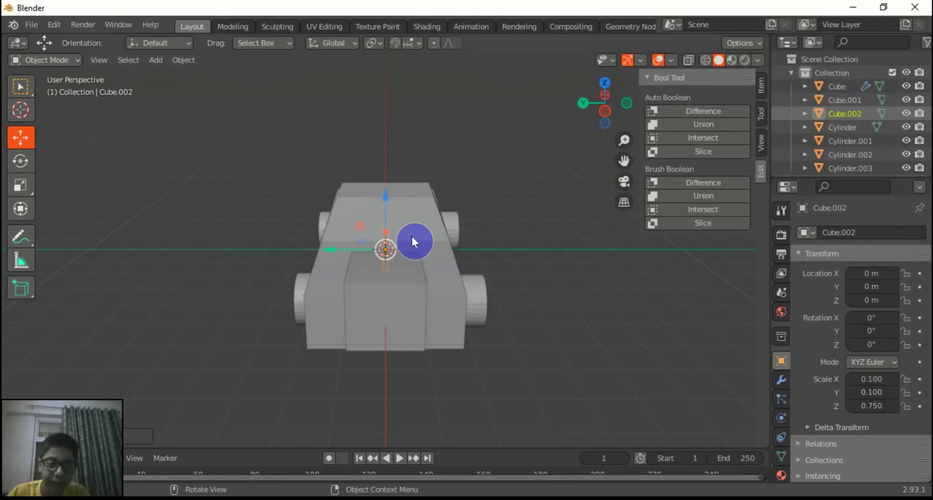
left_click_drag(608, 95, 324, 315)
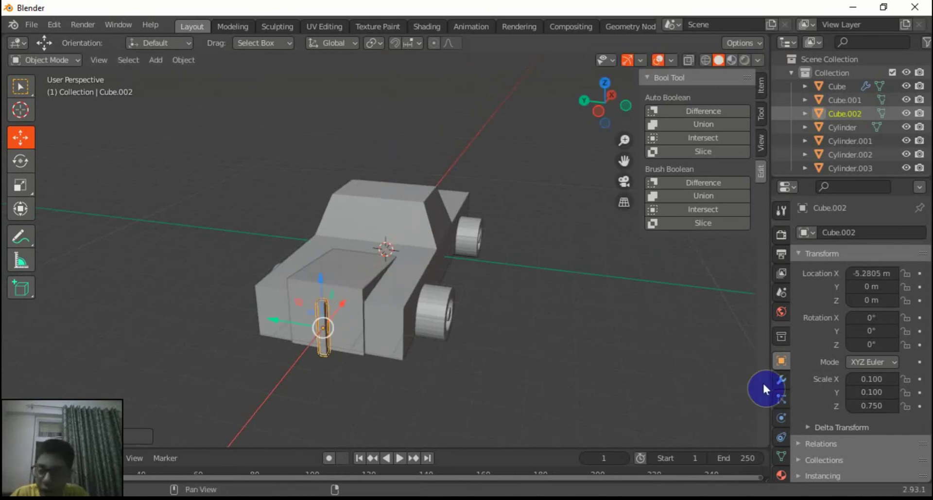
Add an Array modifier to the thin bar with a count of 7 and a relative X offset factor of 1.2
left_click(779, 380)
left_click(864, 232)
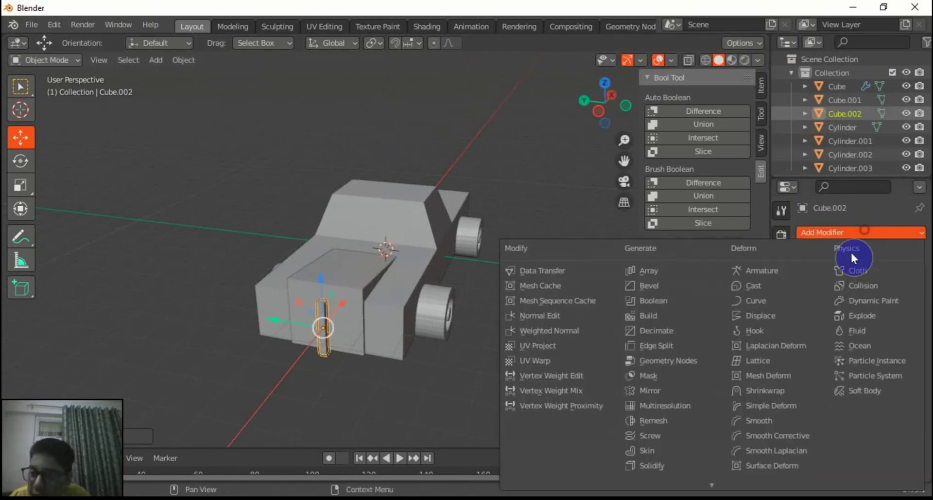
left_click(649, 270)
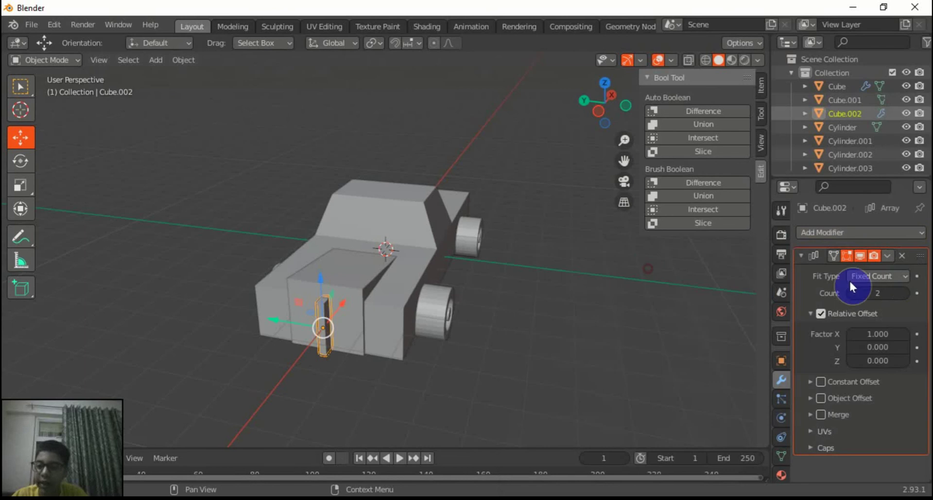
left_click(881, 301)
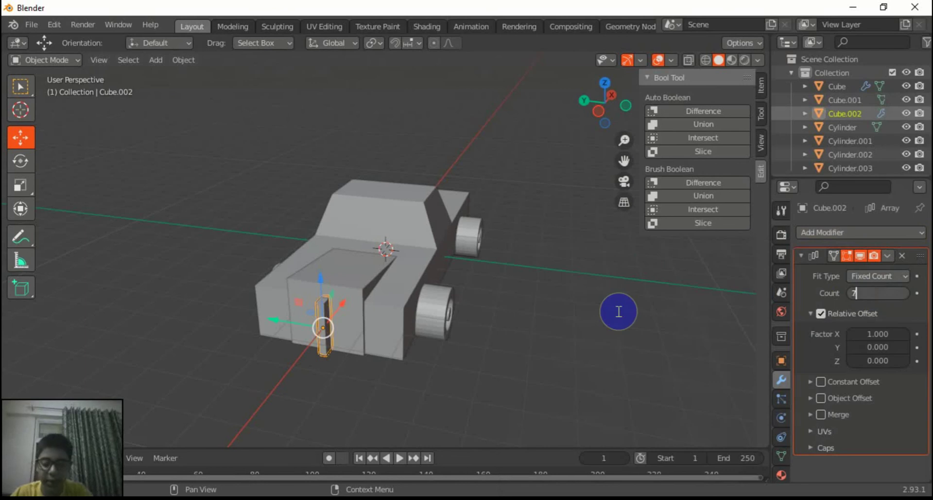
type("7")
key("Return")
left_click(893, 334)
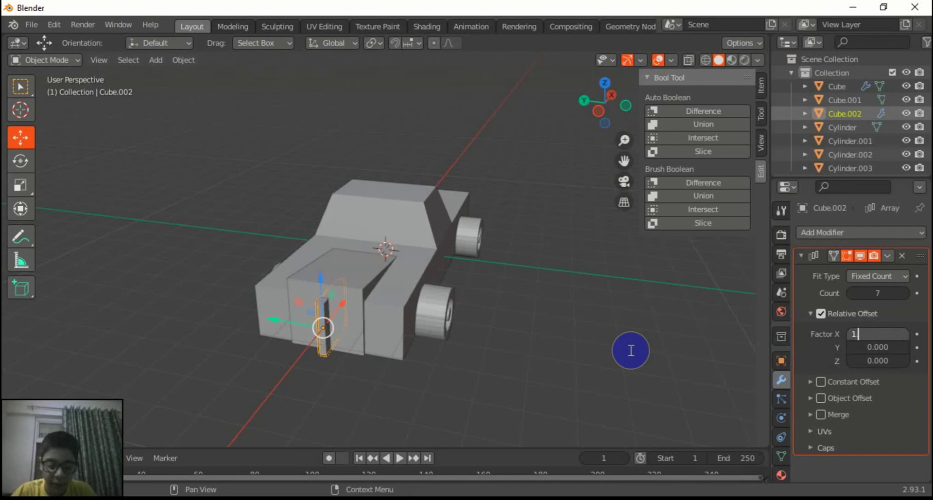
type("1.2")
key("Return")
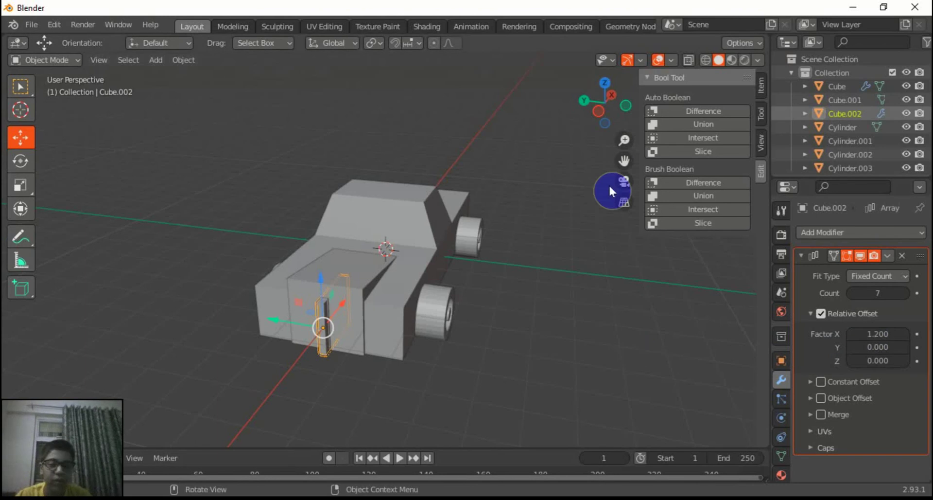
Rotate the arrayed bars 90° about Z so the row runs across the front of the car
left_click(784, 360)
left_click(872, 343)
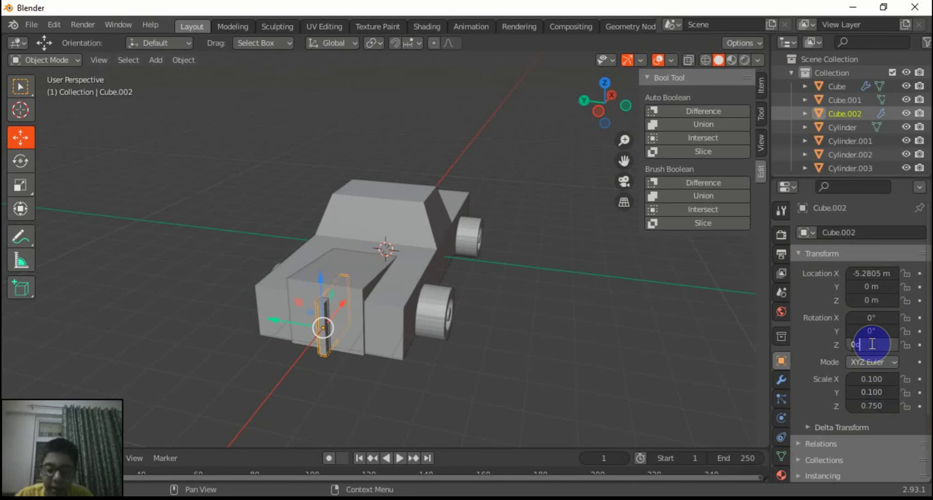
key("Return")
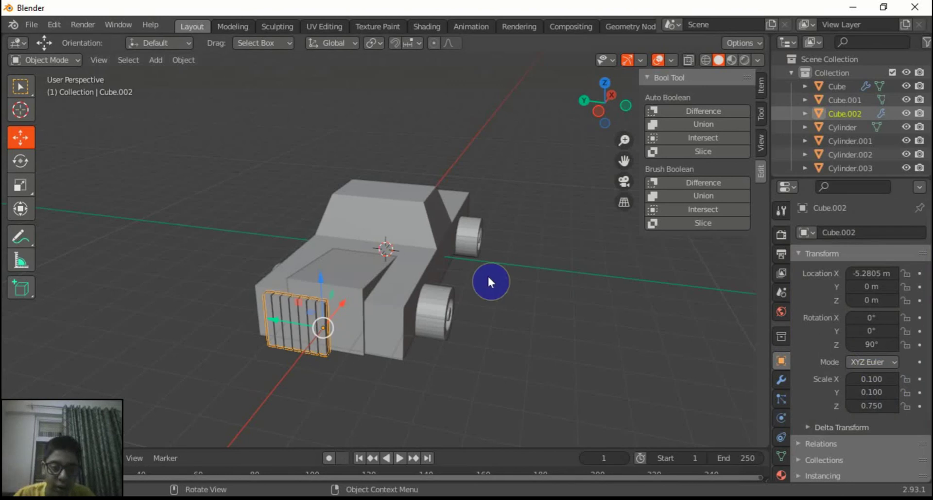
Center the bar grille on the sloped block's front face, at about X -5.11 m, Y -0.70 m and Z 0.26 m
left_click_drag(602, 82, 279, 305)
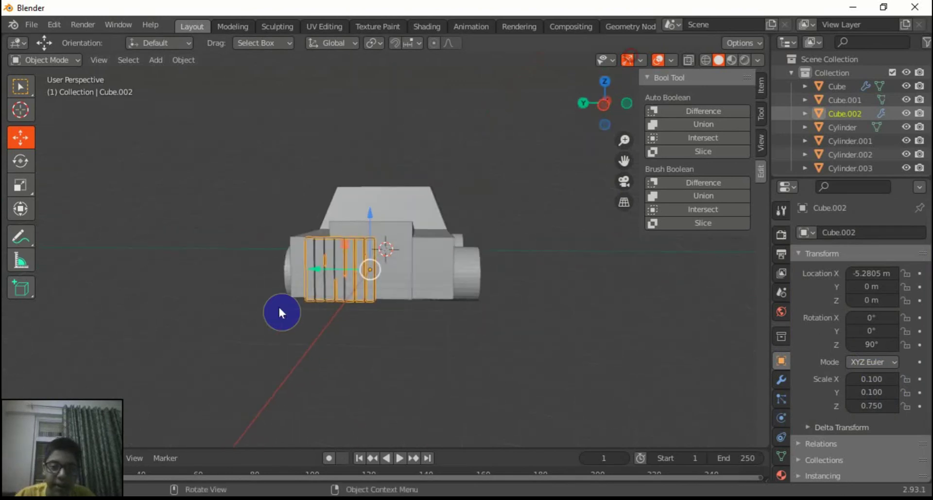
left_click_drag(314, 266, 348, 267)
left_click_drag(402, 216, 406, 202)
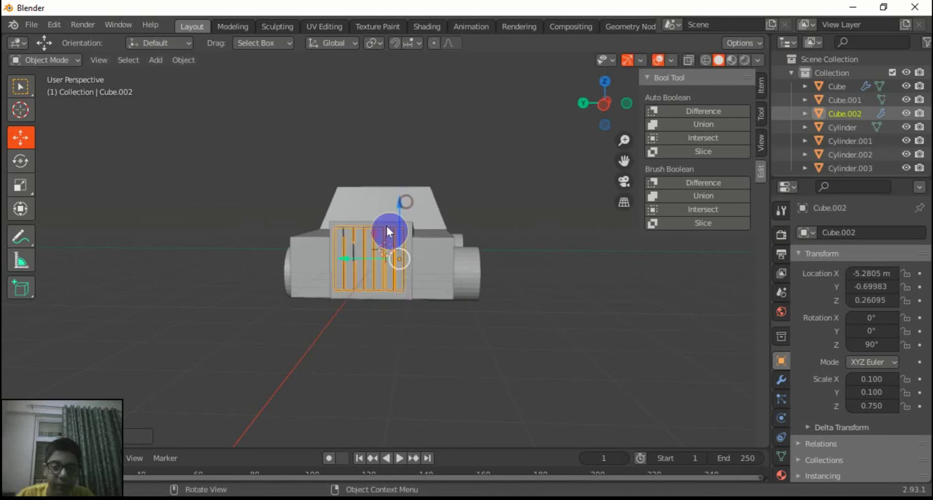
left_click(608, 288)
left_click_drag(598, 73, 564, 88)
middle_click_drag(282, 292, 251, 294)
left_click_drag(235, 292, 305, 293)
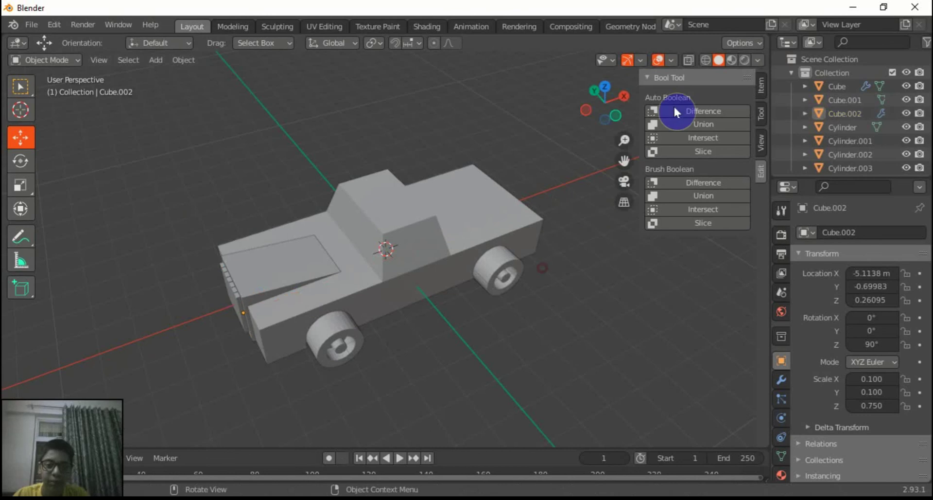
Add a cube for the headlight and set its scale to 0.2 in X, 0.4 in Y and 0.2 in Z
left_click_drag(616, 103, 559, 103)
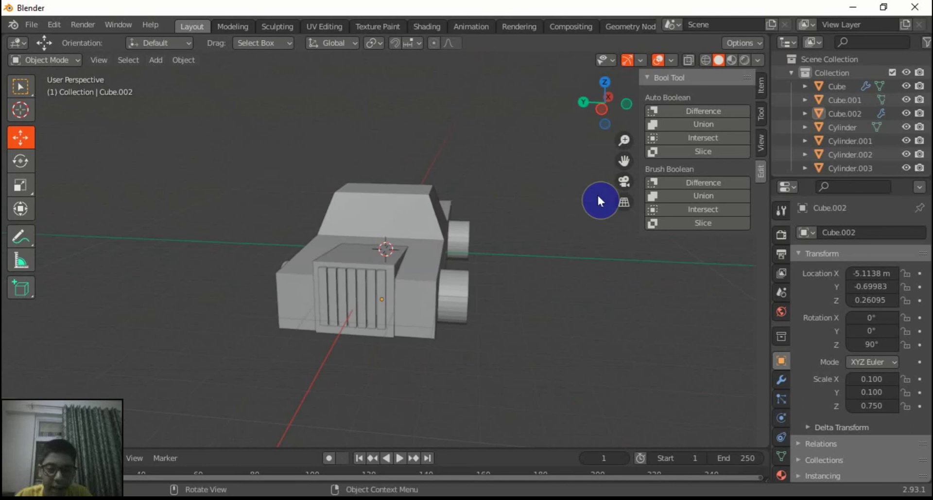
key("shift+a")
mouse_move(598, 195)
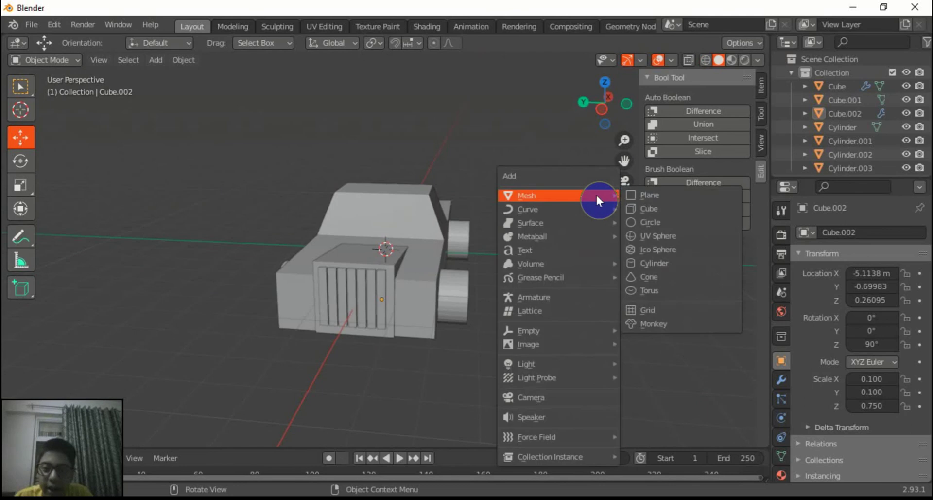
left_click(663, 208)
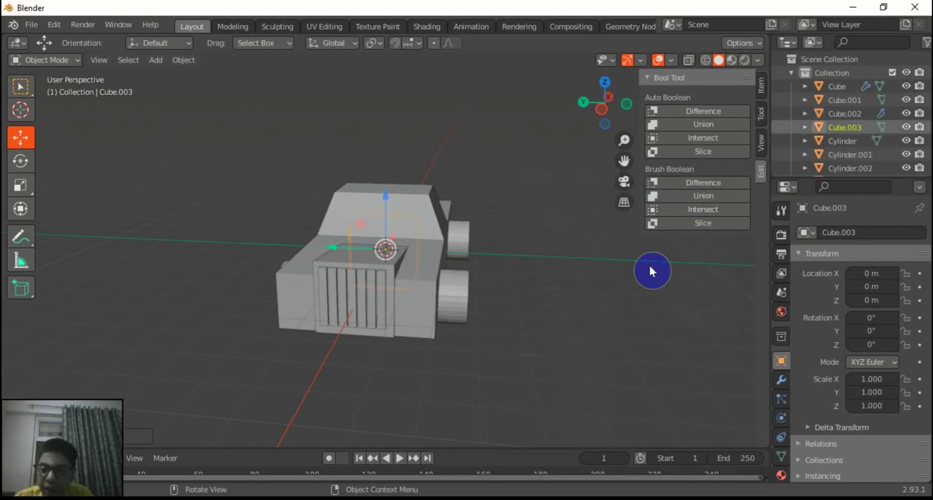
left_click(877, 378)
type("1.0")
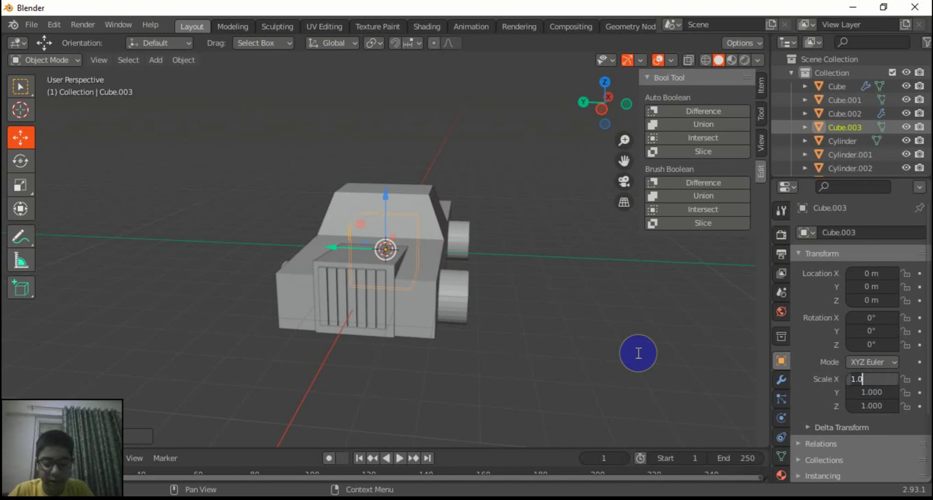
left_click(862, 392)
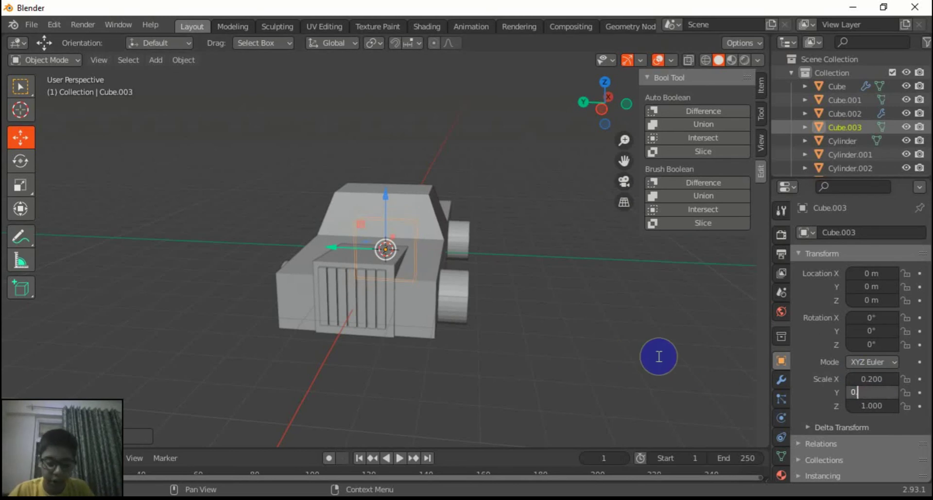
type("0.4")
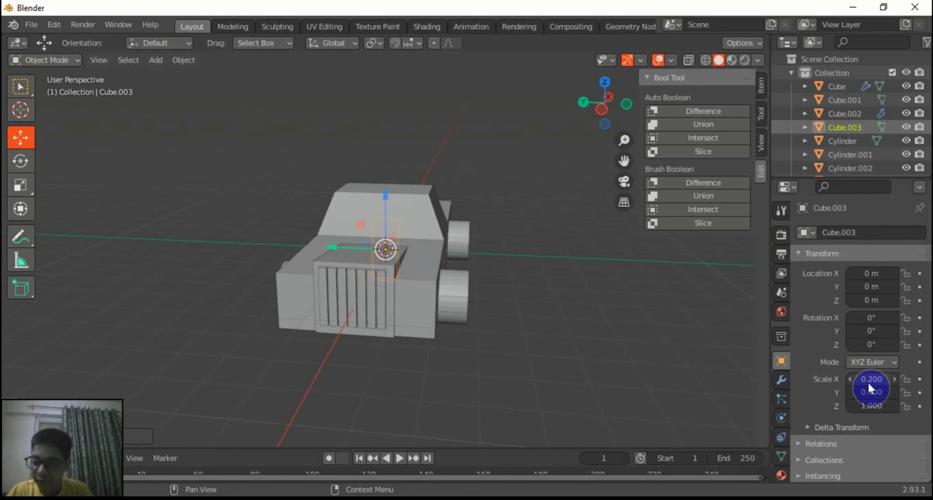
left_click(873, 405)
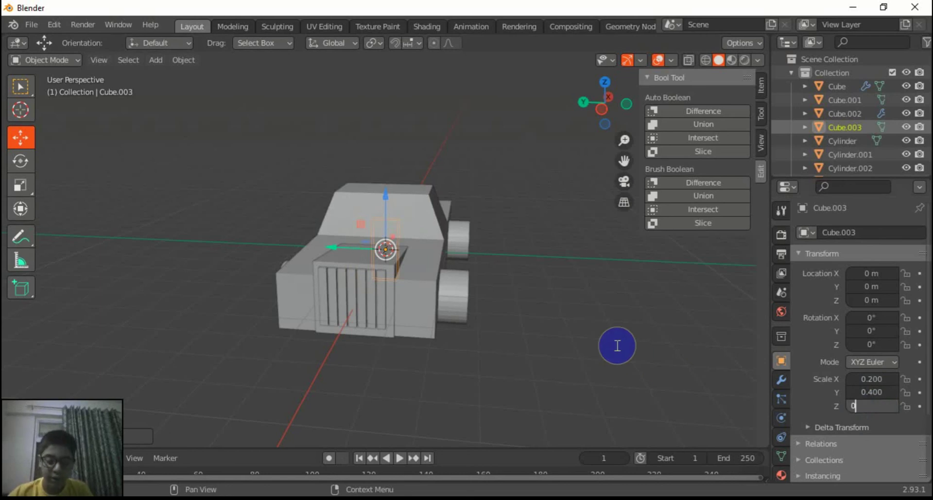
type("0.2")
key("Return")
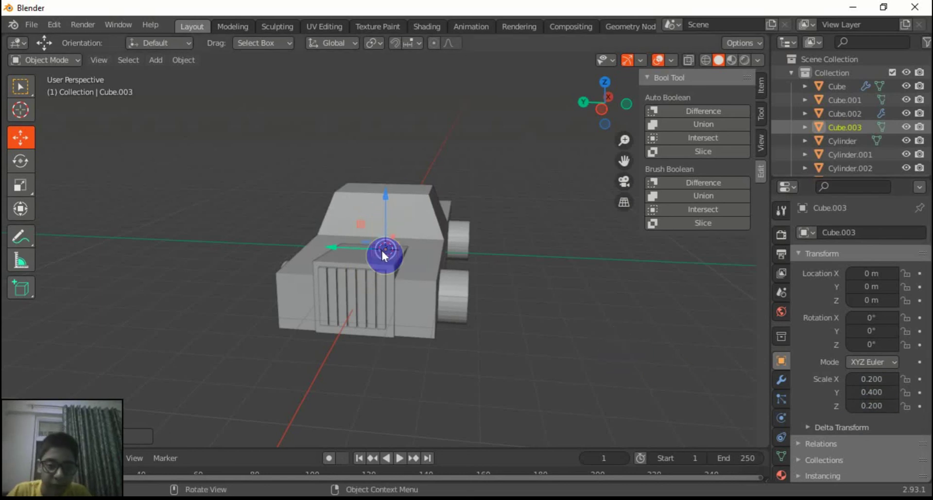
Move the headlight block onto the car's front beside the grille, at about X -4.98 m, Y -1.45 m and Z 0.29 m
key("g")
key("x")
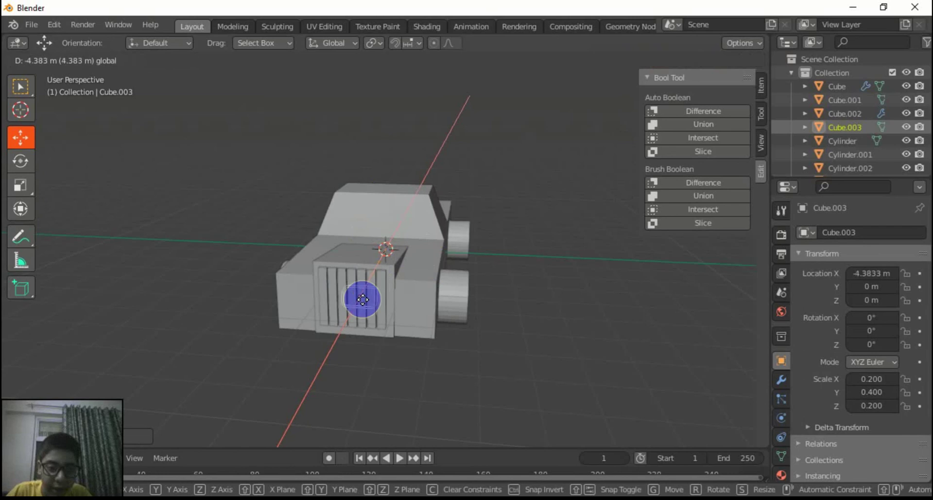
left_click(366, 298)
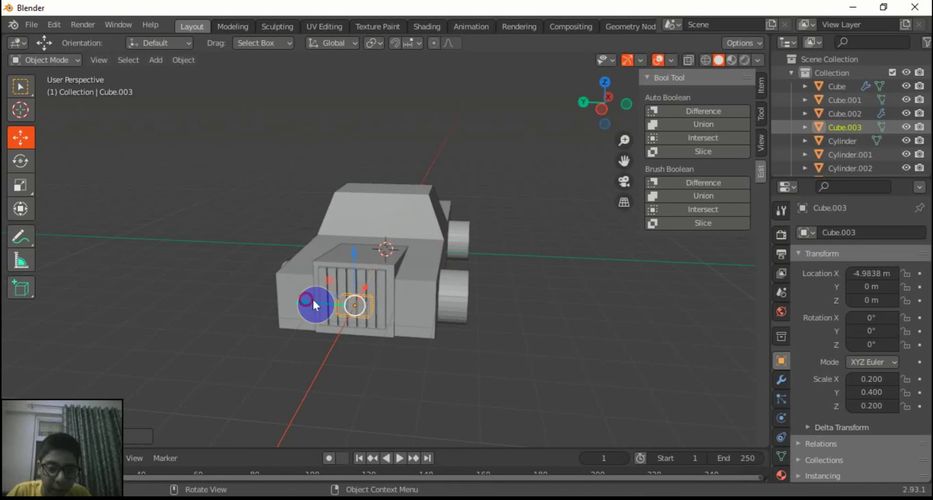
key("g")
key("y")
left_click(406, 301)
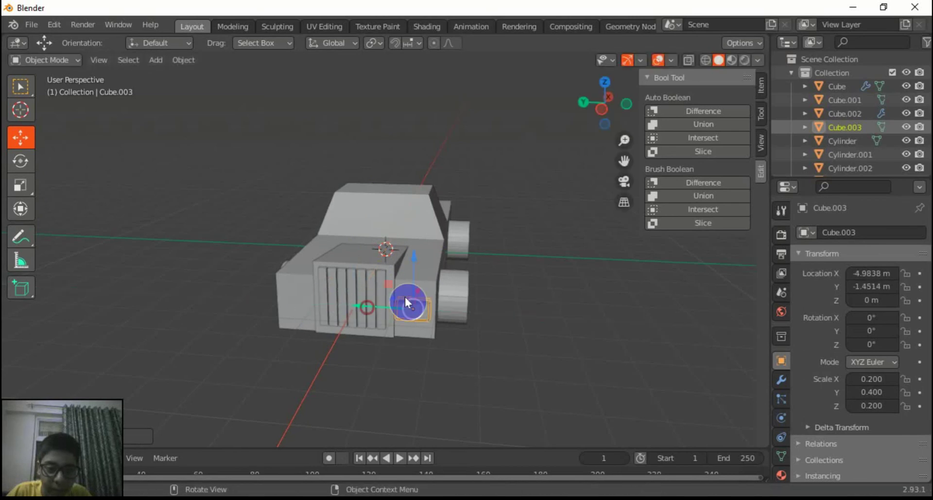
key("g")
key("z")
left_click(413, 247)
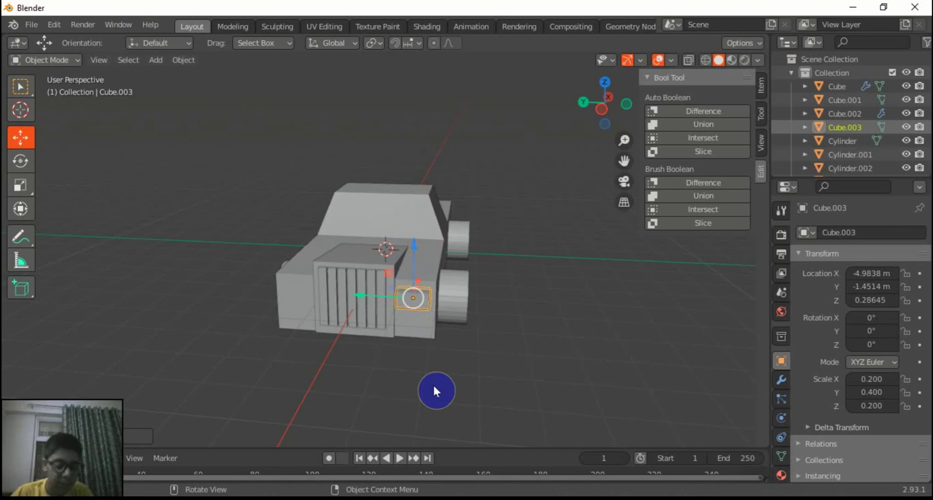
Duplicate the headlight block and move the copy straight down about 0.58 m in Z
key("ctrl+c")
key("ctrl+v")
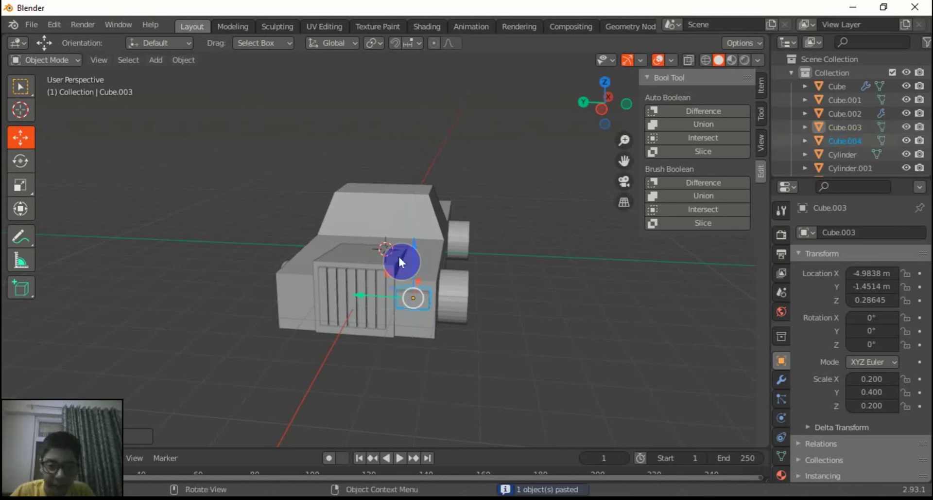
key("g")
key("z")
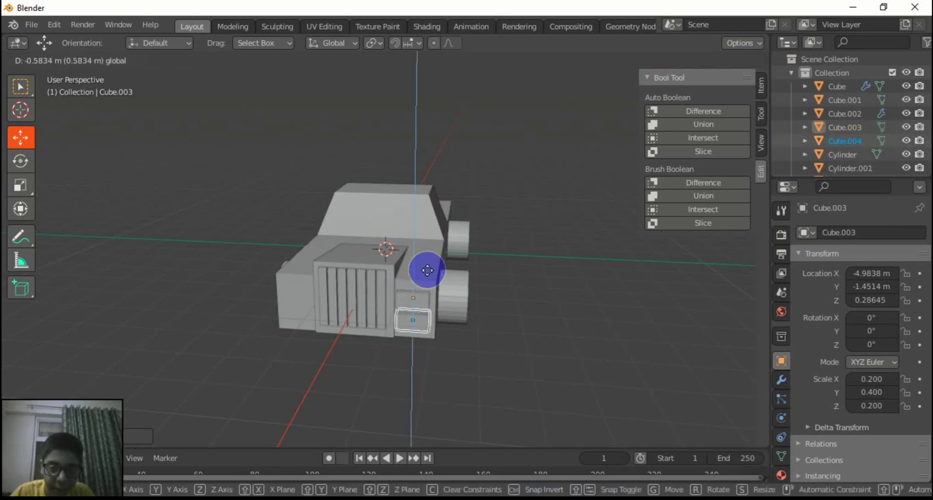
left_click(428, 270)
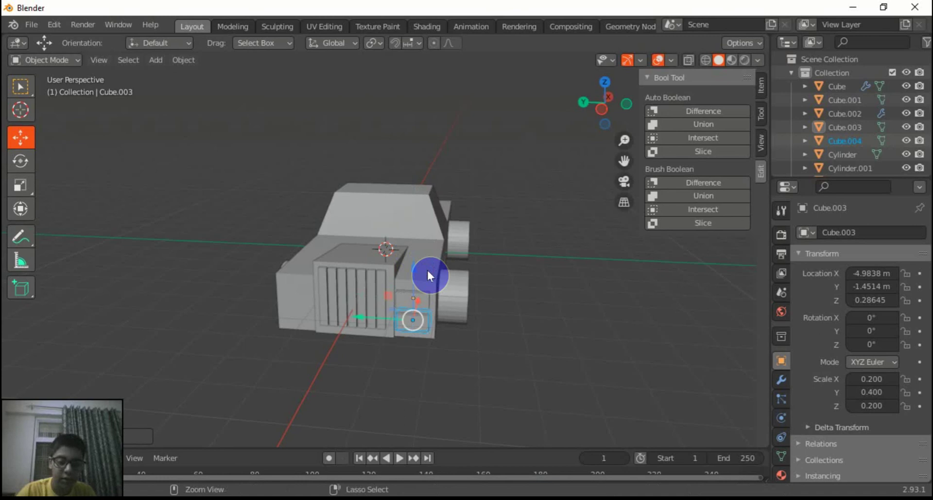
Copy the lower and upper headlight blocks to the positive Y side of the grille, shifting the upper copy about 2.97 m in Y
key("ctrl+v")
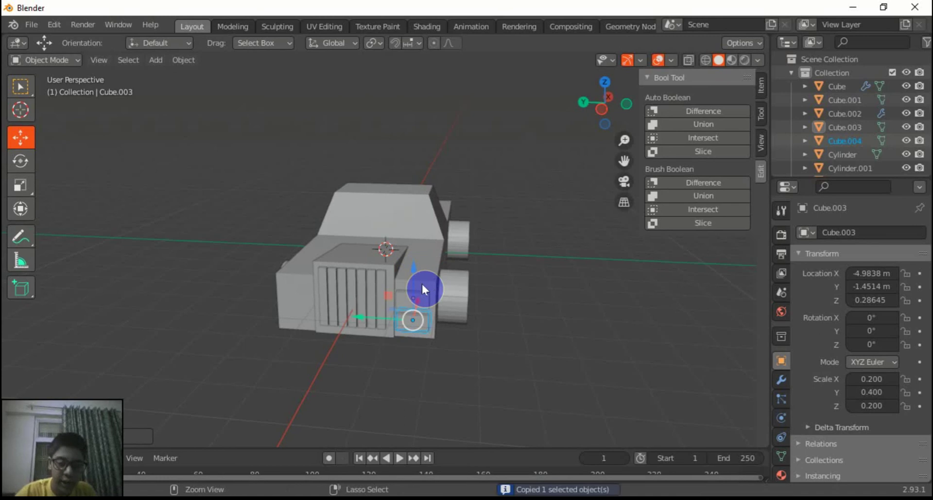
left_click_drag(360, 317, 240, 314)
left_click(408, 305)
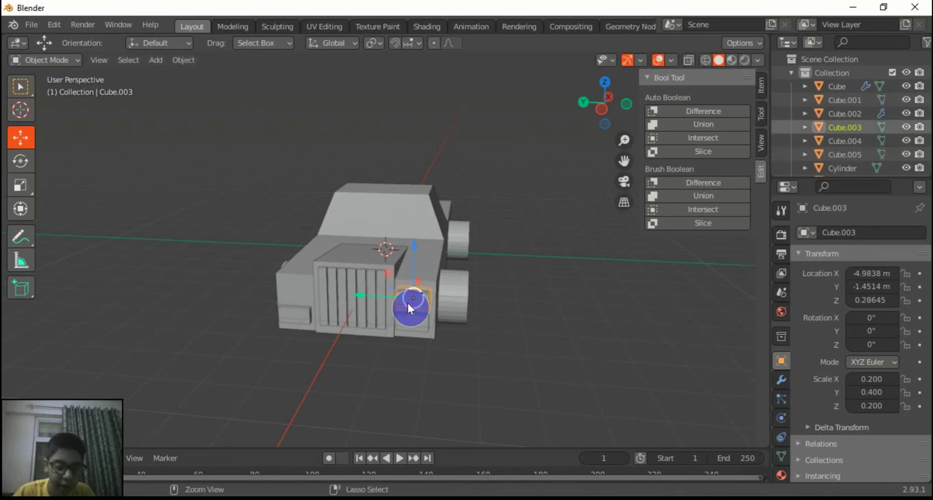
key("ctrl+v")
left_click_drag(380, 302, 257, 291)
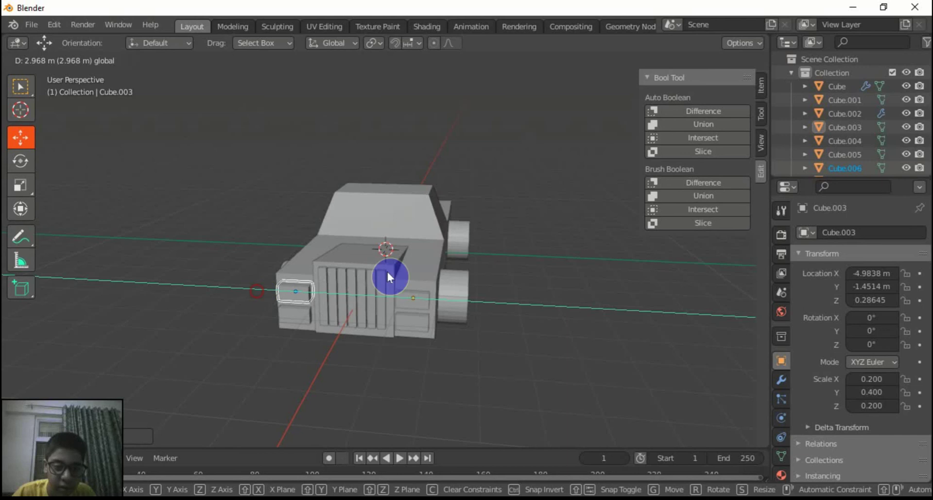
Paste a copy of the light block and move it to the car's rear face on the positive Y side
left_click_drag(596, 121, 578, 158)
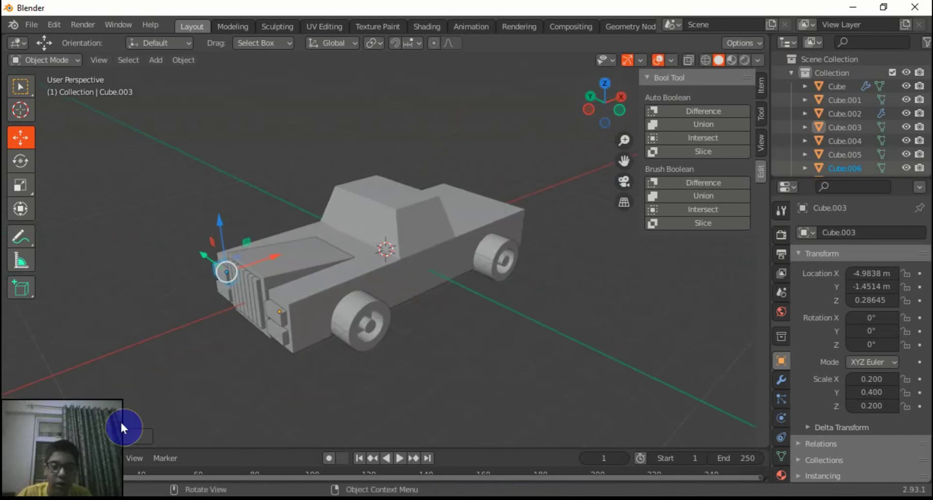
key("ctrl+v")
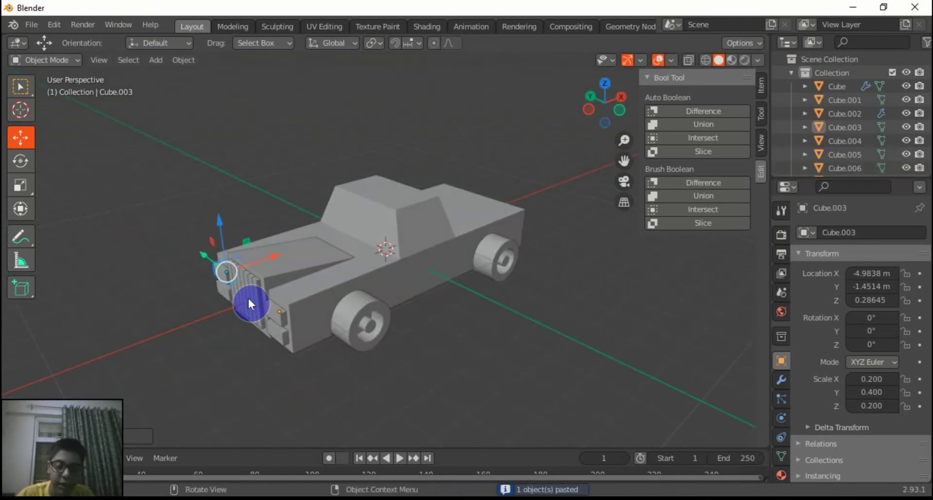
middle_click_drag(316, 248, 475, 208)
left_click_drag(574, 92, 603, 129)
middle_click_drag(423, 348, 403, 351)
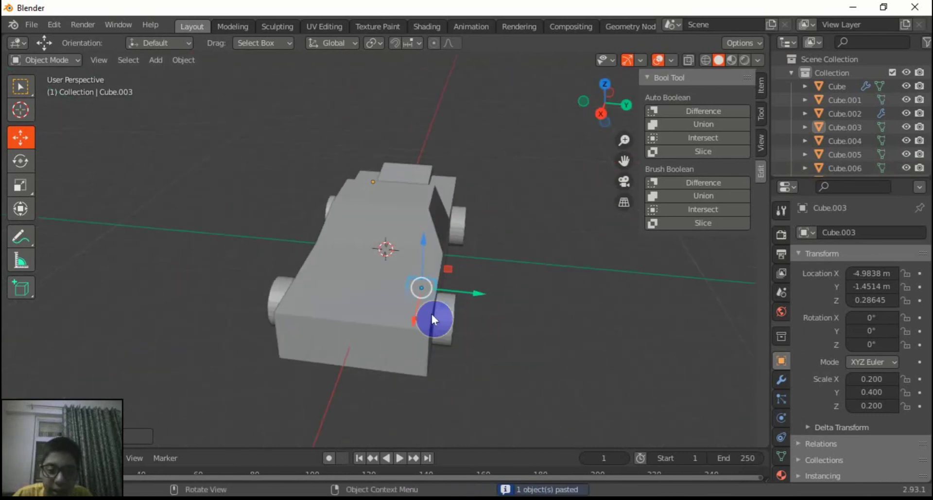
left_click_drag(408, 326, 406, 378)
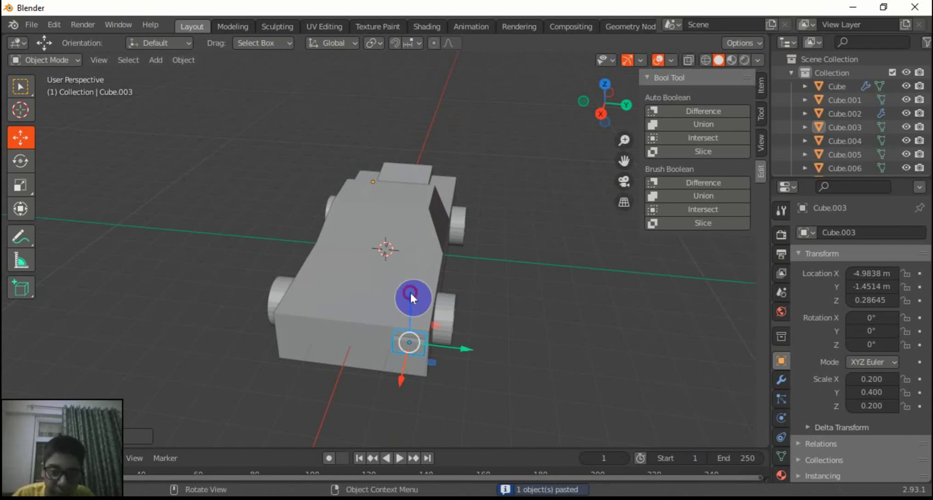
Position a second light block below the first on the rear face and copy it across to the negative Y side
mouse_move(410, 291)
left_mouse_down()
mouse_move(396, 313)
mouse_move(403, 297)
left_mouse_up()
left_click_drag(614, 116, 597, 127)
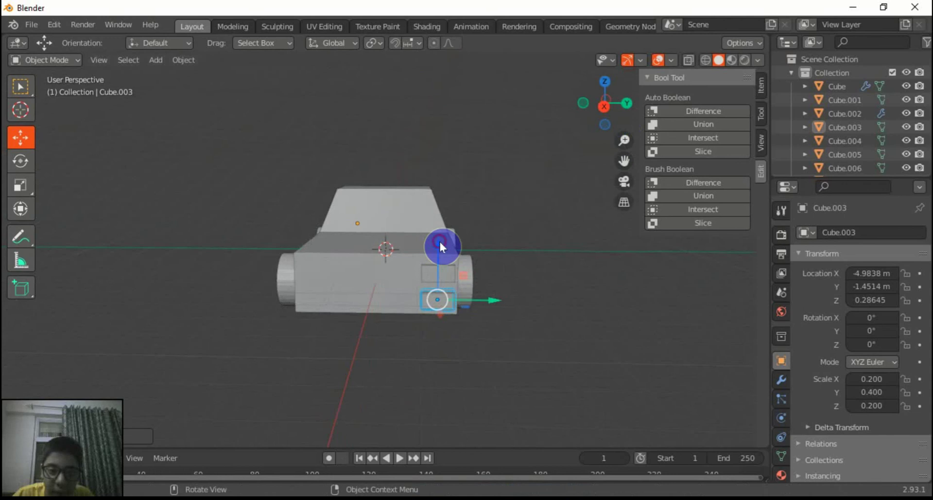
left_click_drag(440, 243, 440, 235)
key("ctrl+v")
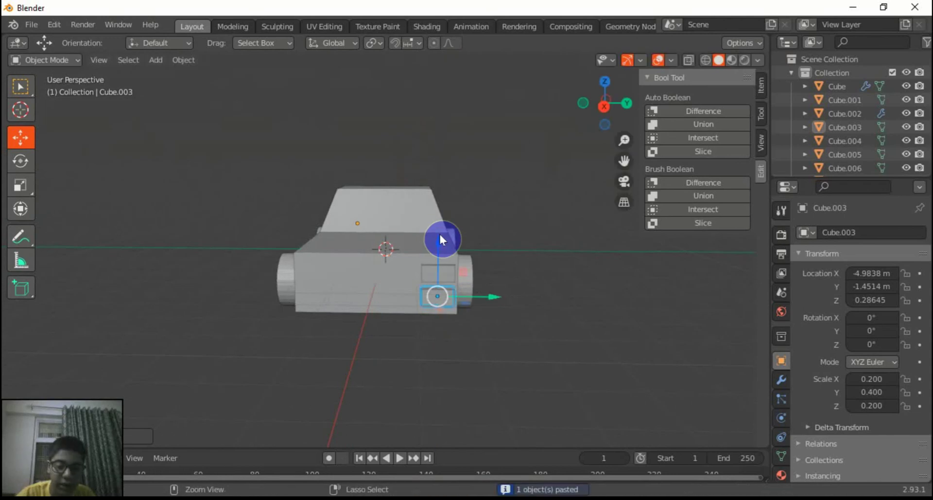
left_click_drag(494, 296, 350, 278)
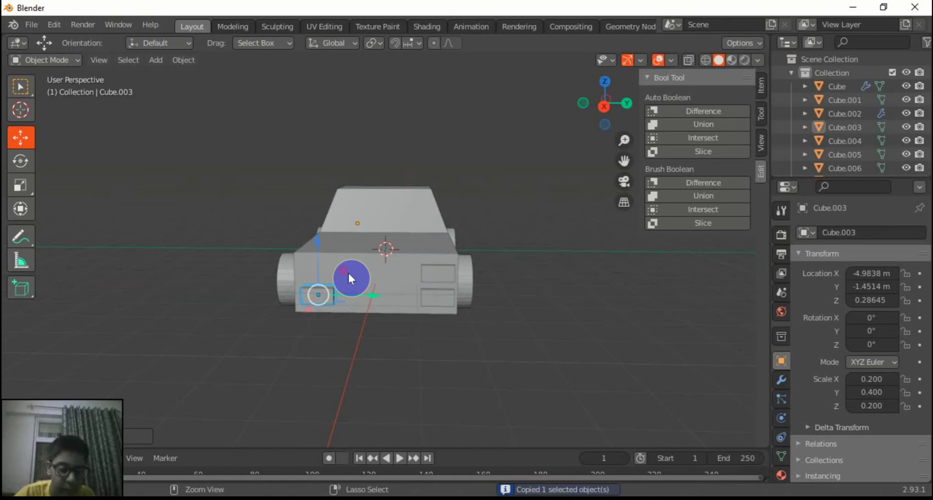
Paste a copy of the lower rear light block on the negative Y side and raise it above the original
left_click_drag(317, 241, 324, 219)
key("ctrl+v")
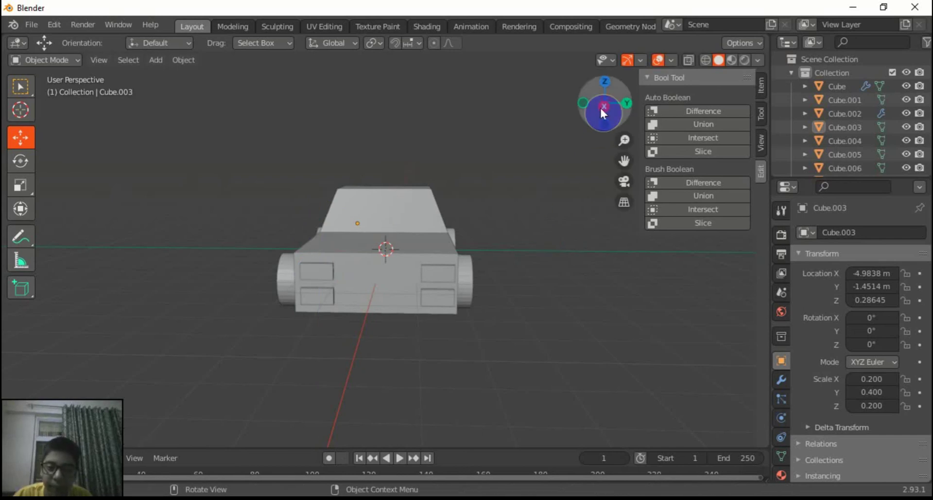
Select all objects, switch the viewport shading to Material Preview, and create a new material on the active upper headlight block
mouse_move(602, 105)
left_mouse_down()
mouse_move(618, 110)
mouse_move(613, 98)
mouse_move(610, 112)
mouse_move(595, 108)
mouse_move(612, 104)
mouse_move(591, 111)
left_mouse_up()
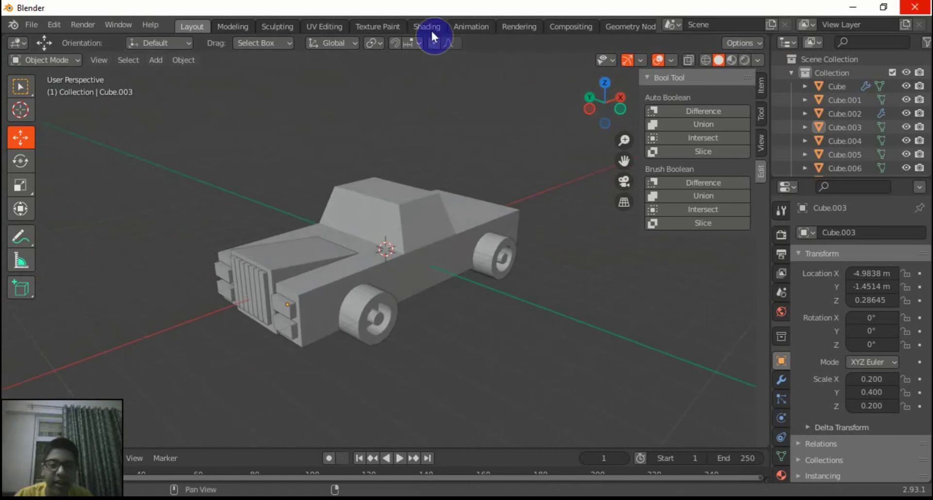
key("a")
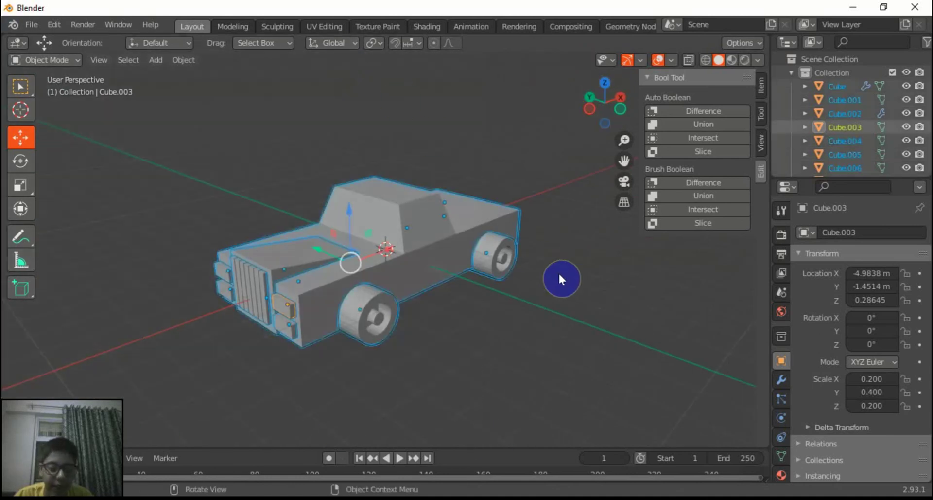
key("z")
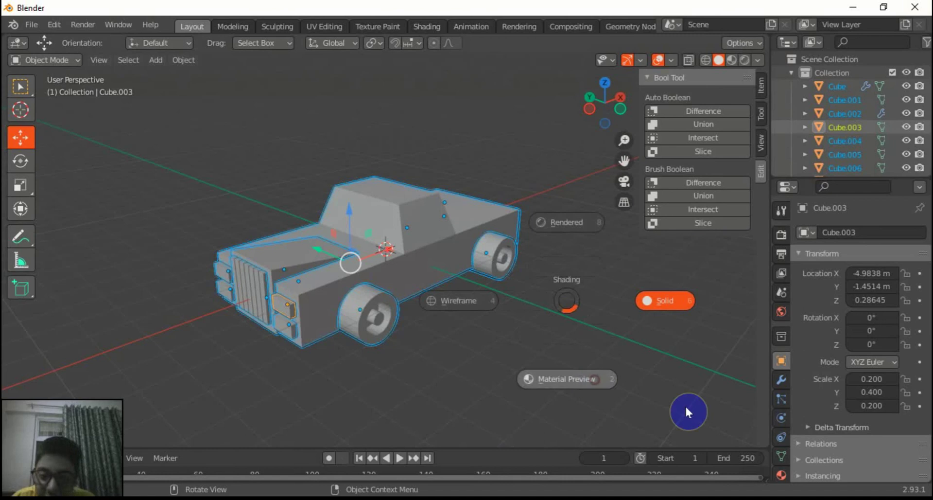
left_click(695, 410)
left_click(782, 474)
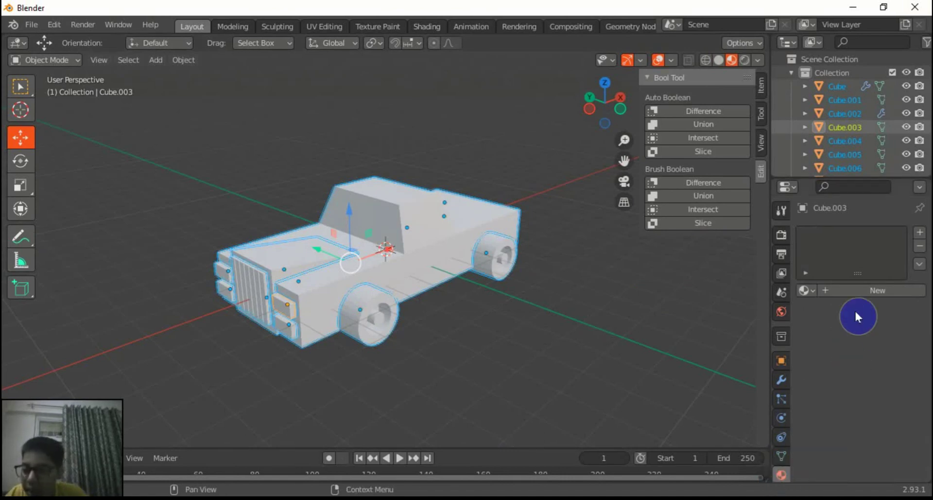
left_click(855, 292)
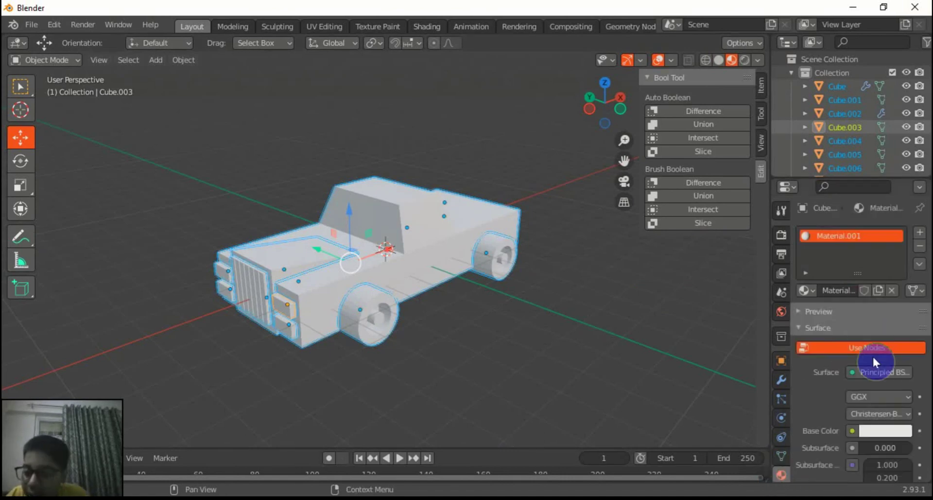
Set the base color of the car body's material to a saturated blue-violet
left_click(454, 270)
left_click(875, 431)
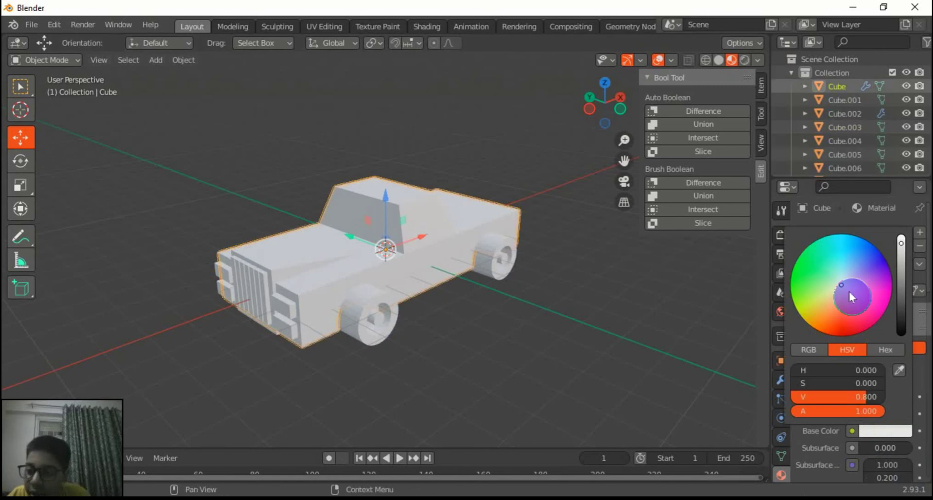
left_click_drag(841, 285, 879, 260)
Give the front and rear wheels on the negative Y side new materials with a near-black base color
left_click(376, 295)
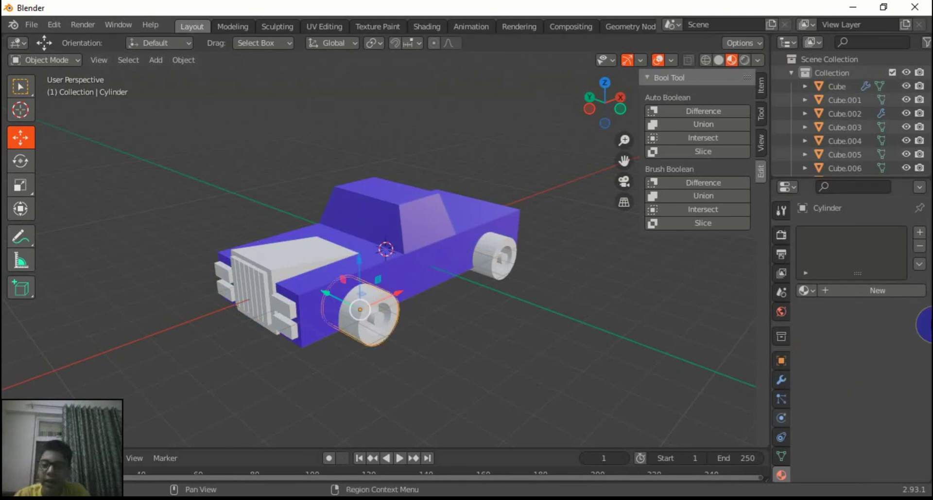
left_click(885, 430)
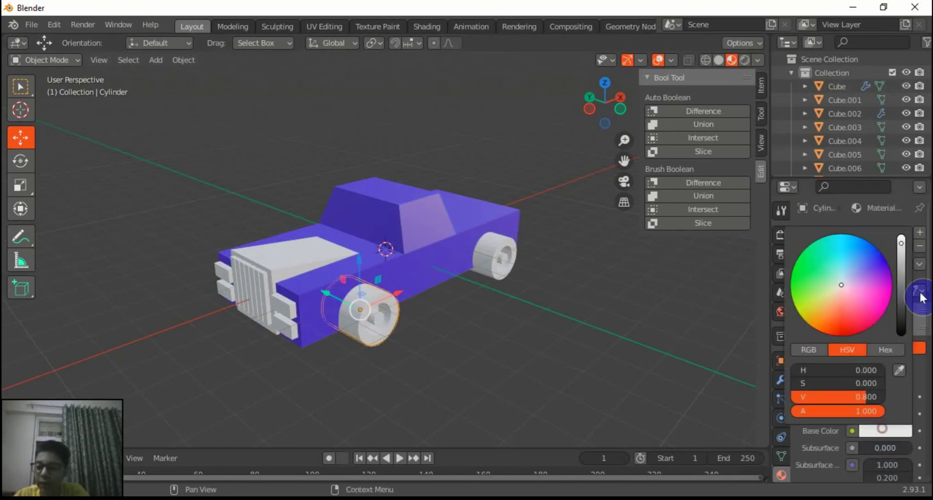
left_click_drag(902, 244, 901, 334)
left_click(510, 249)
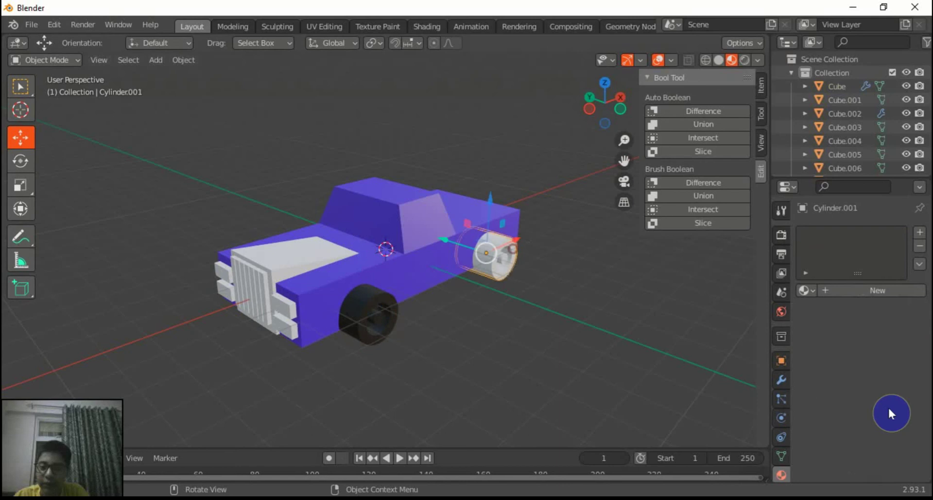
left_click(901, 291)
left_click(903, 432)
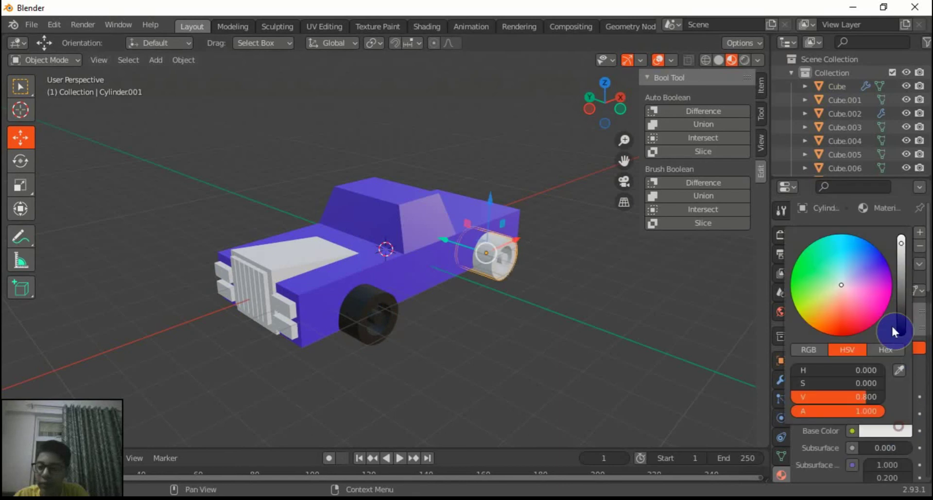
left_click_drag(870, 397, 798, 396)
Add a new material to the rear wheel on the positive Y side and lower its base color value to about 0.024
left_click_drag(619, 105, 464, 311)
left_click(390, 359)
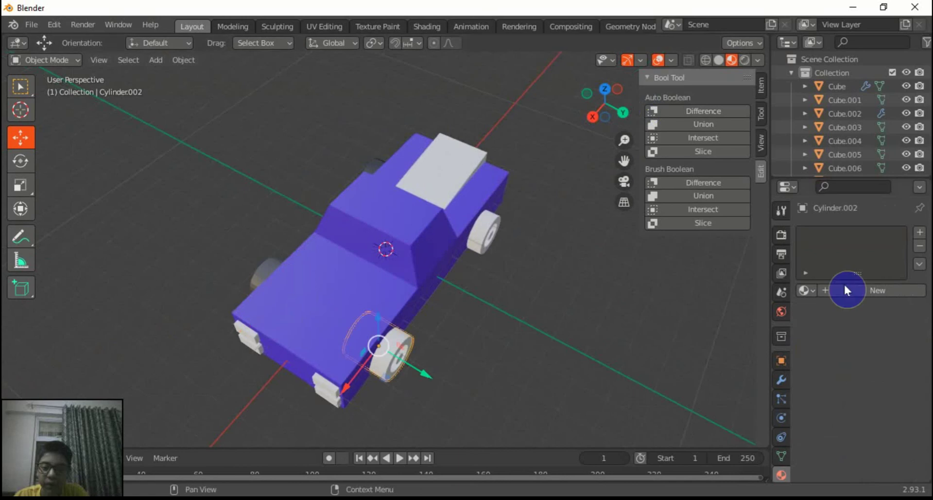
left_click(904, 291)
left_click(894, 433)
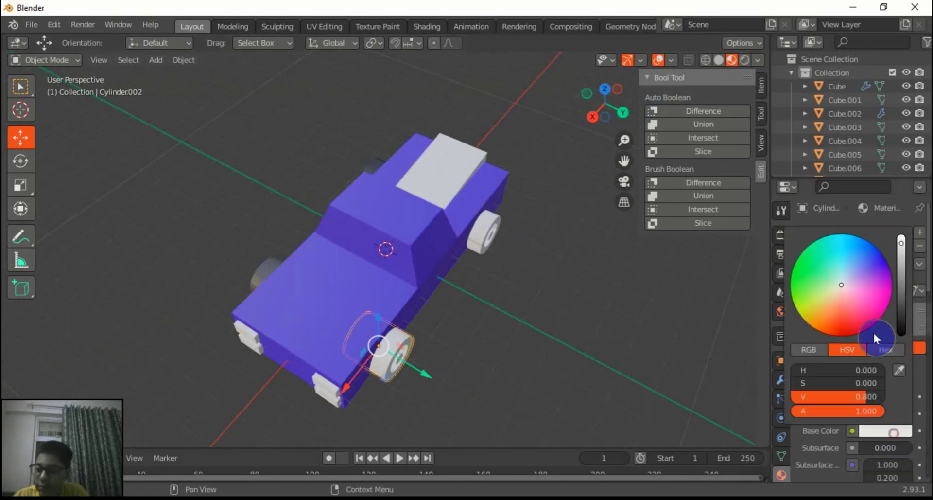
left_click_drag(899, 287, 901, 315)
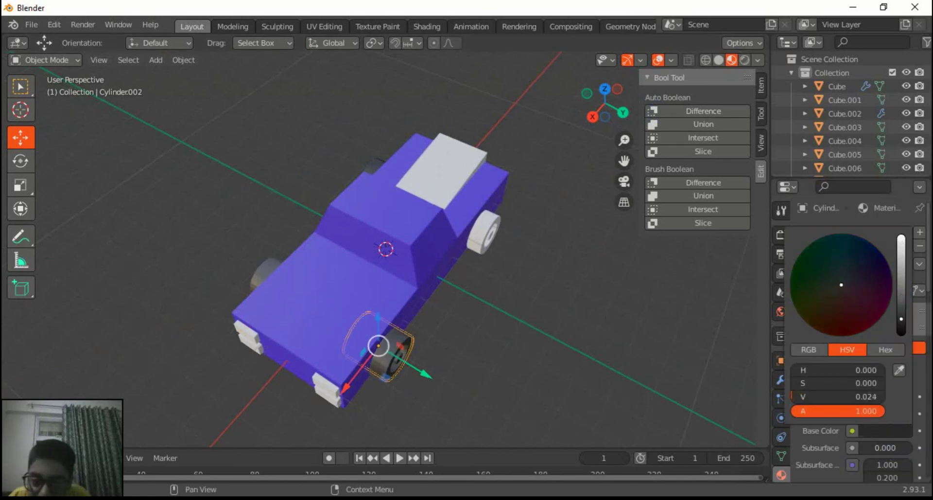
Add a new material to the front wheel on the positive Y side and lower its base color value to about 0.022
left_click(477, 238)
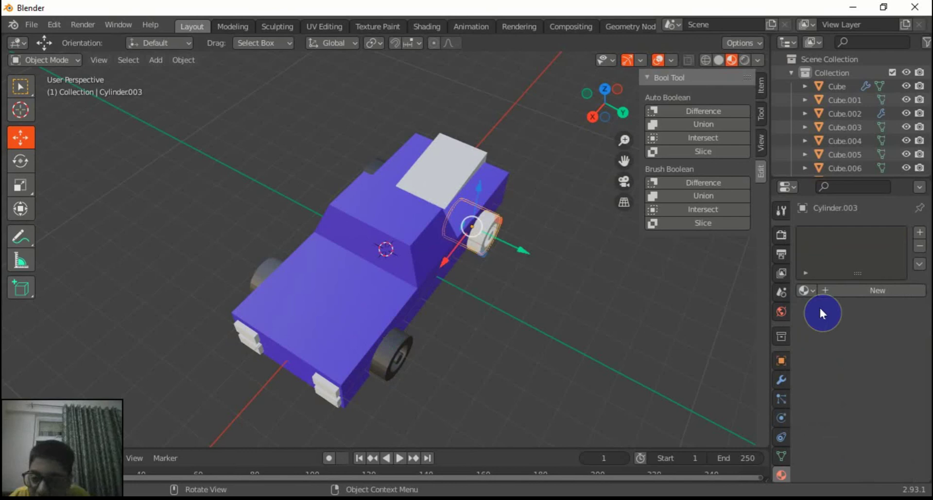
left_click(871, 289)
left_click(890, 431)
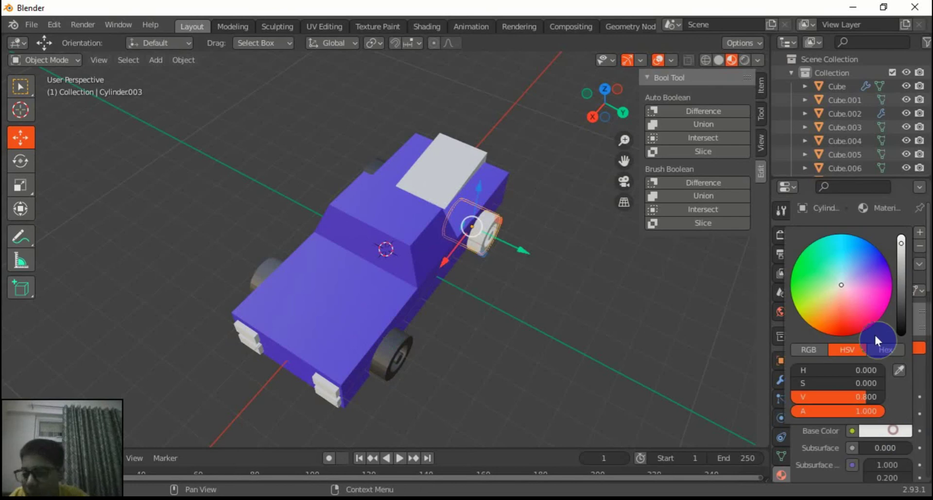
left_click(900, 325)
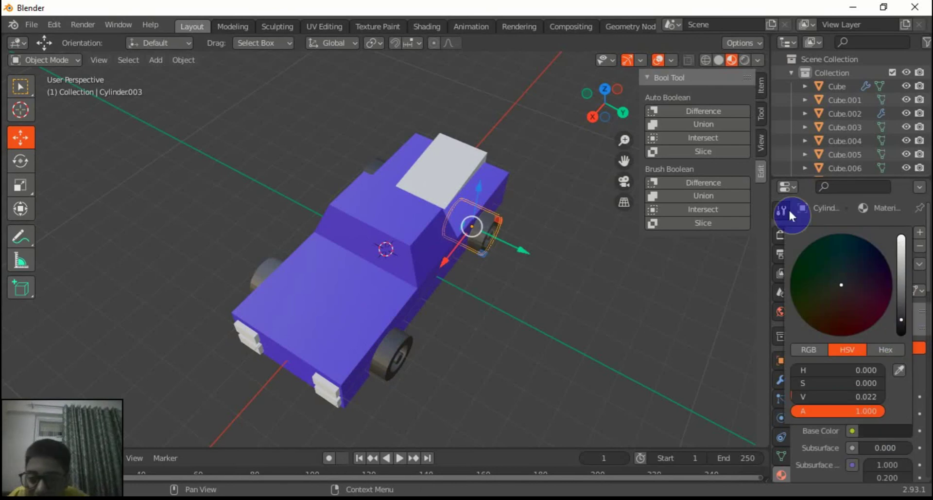
Add a new material to the front grille bars and set its base color to bright red
middle_click_drag(311, 292, 396, 302)
left_click(379, 340)
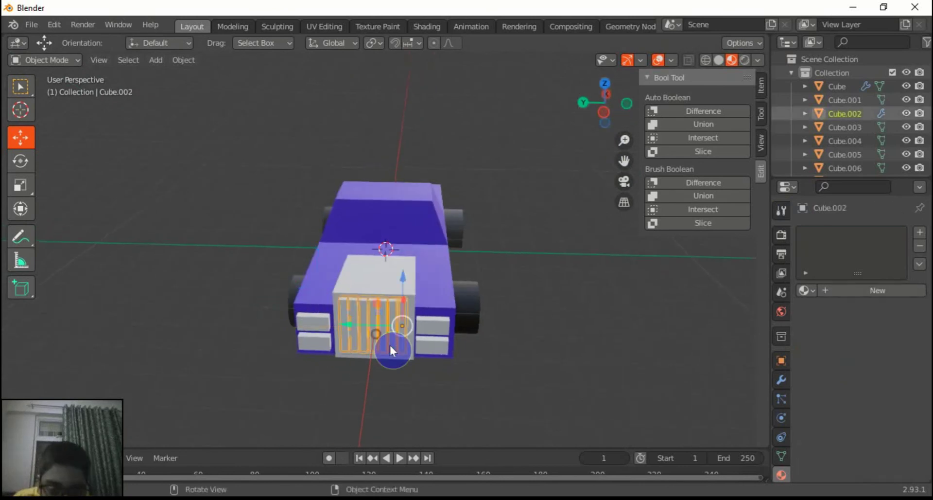
left_click(870, 291)
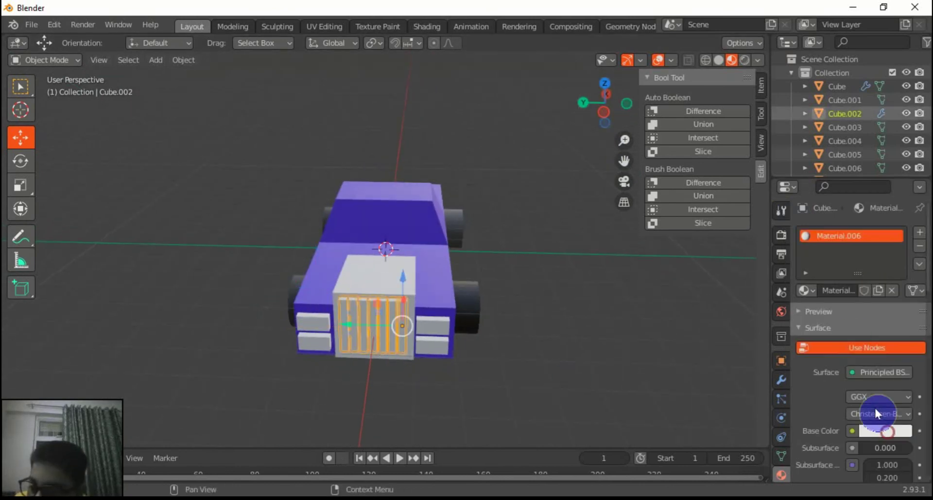
left_click(891, 430)
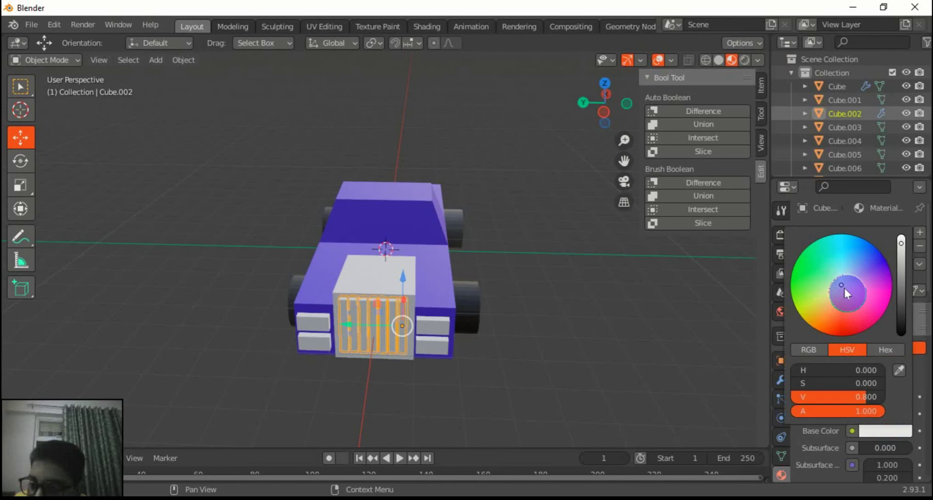
left_click_drag(845, 288, 849, 331)
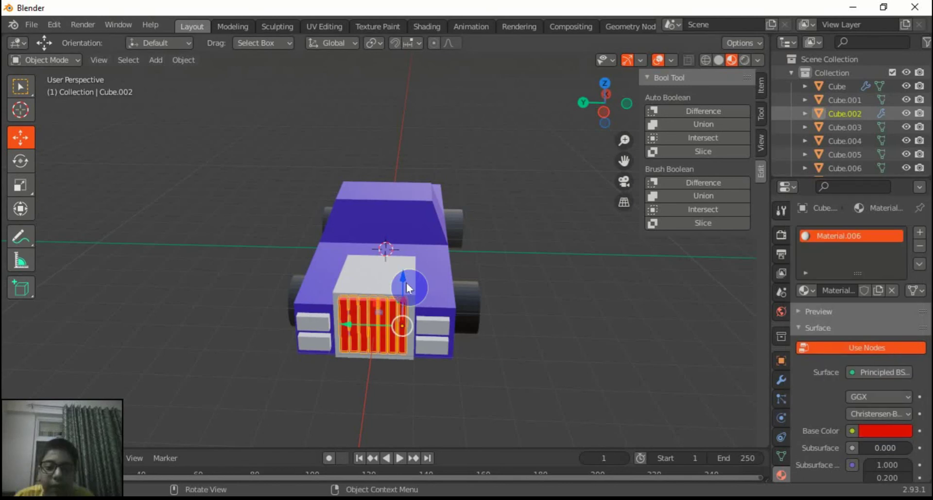
Give the sloped front block behind the grille bars a new material with a near-black base color
left_click(408, 287)
left_click(821, 291)
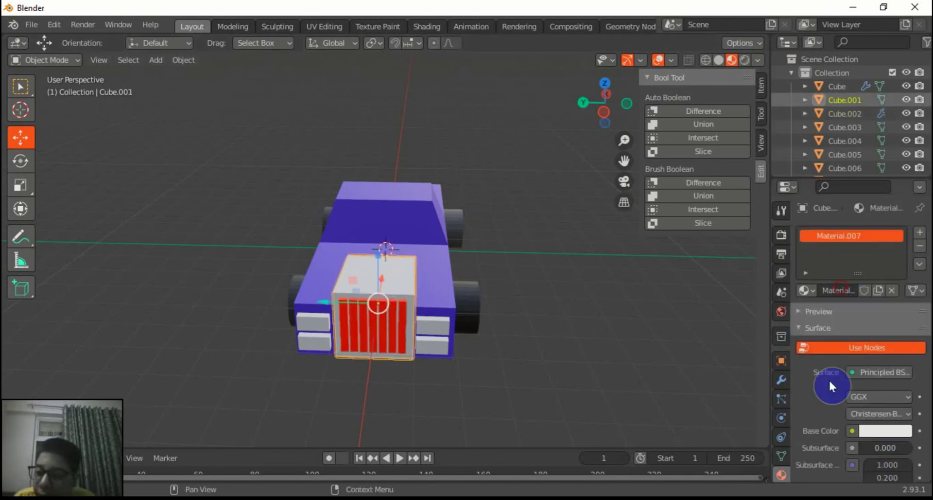
left_click(896, 429)
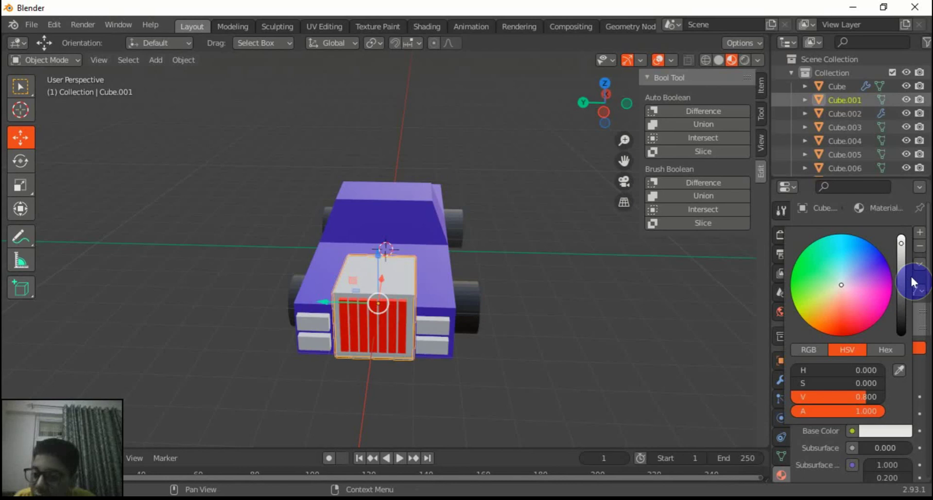
left_click_drag(901, 243, 901, 332)
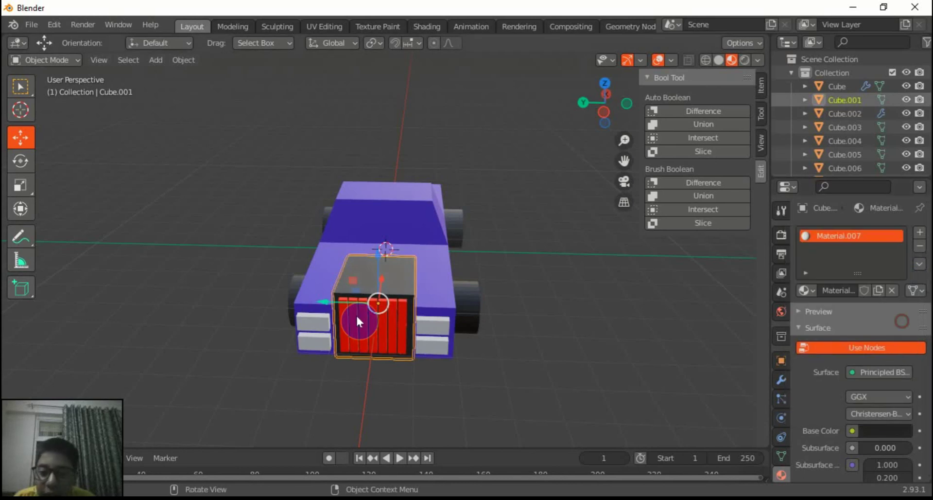
Set the surface shader of both upper headlights to Emission, creating a new material for the one on the positive Y side
left_click(440, 331)
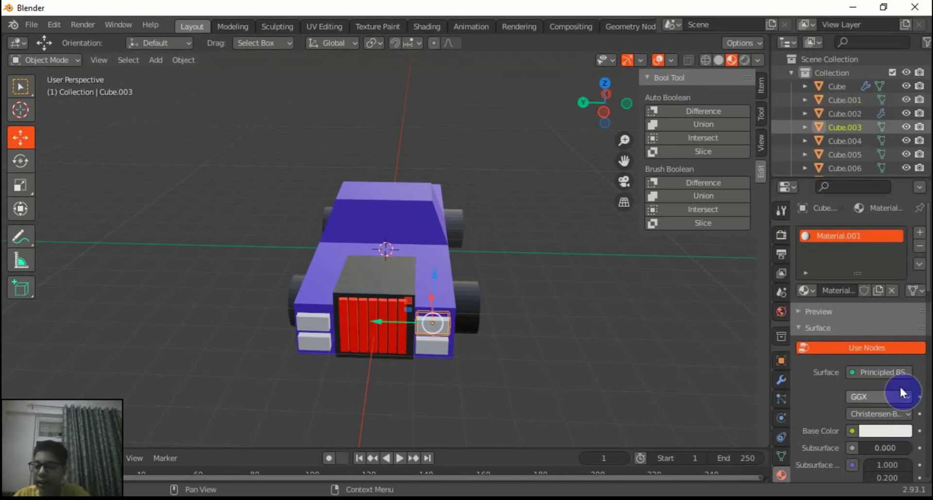
left_click(900, 373)
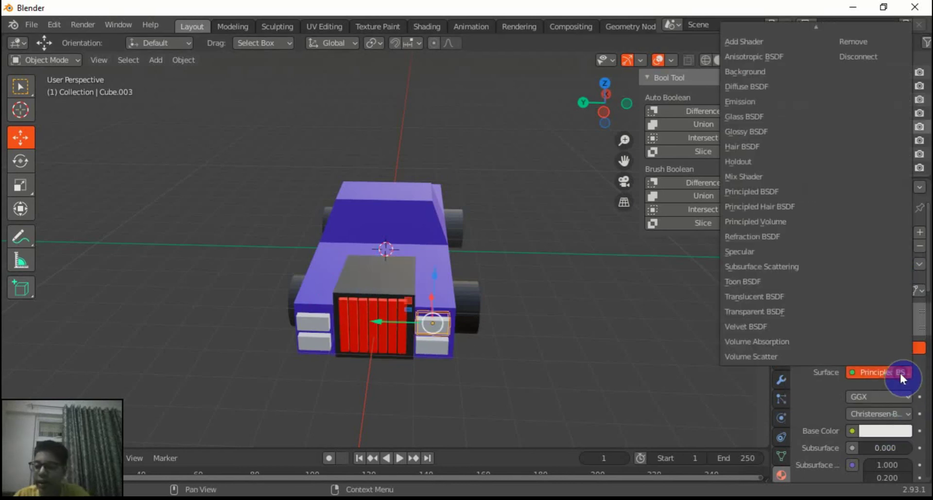
left_click(759, 102)
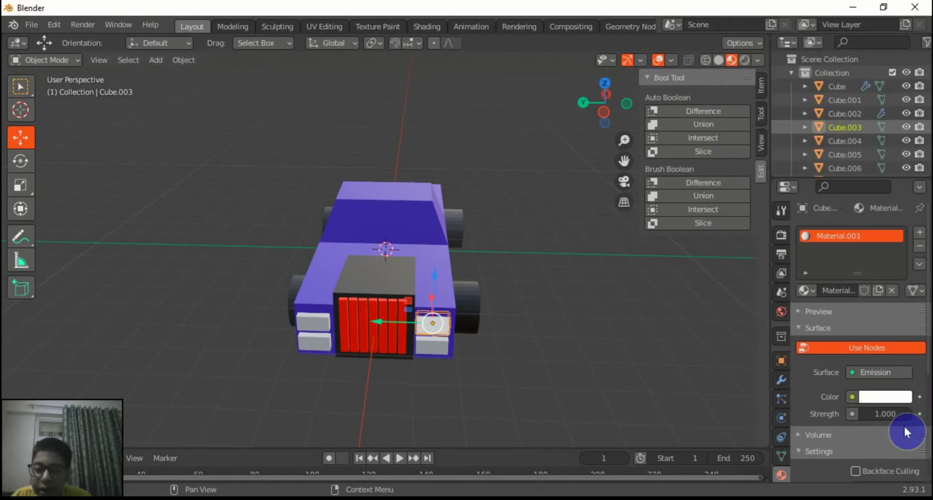
left_click(326, 322)
left_click(858, 291)
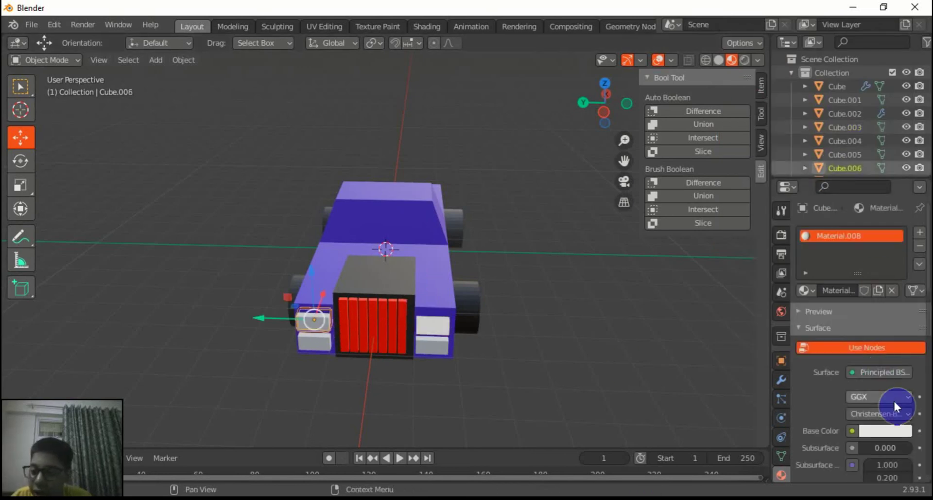
left_click(895, 372)
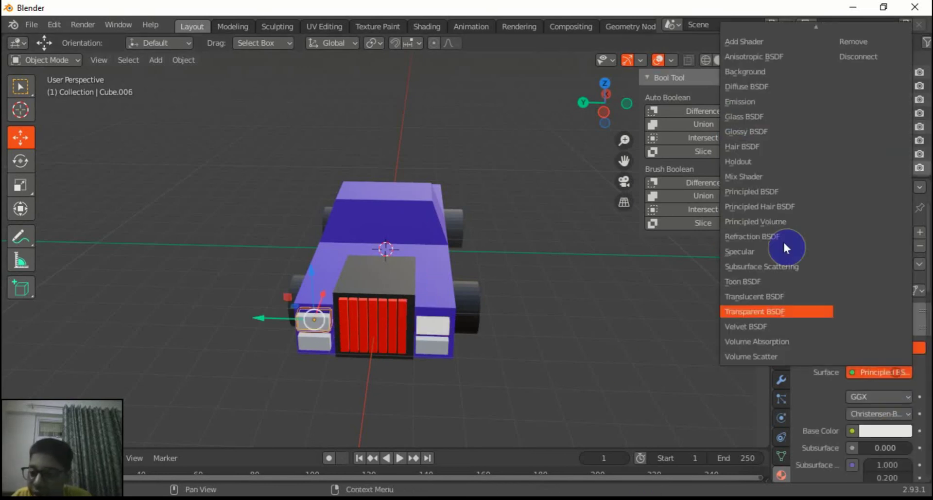
left_click(739, 102)
Give the lower front light on the negative Y side a new material with a yellow base color, hue about 0.132 and saturation 0.979
left_click(440, 340)
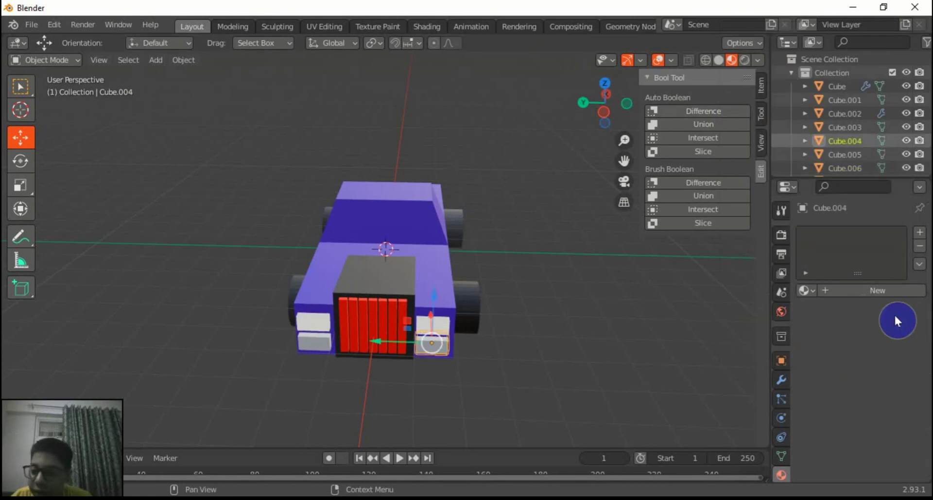
left_click(874, 291)
left_click(906, 429)
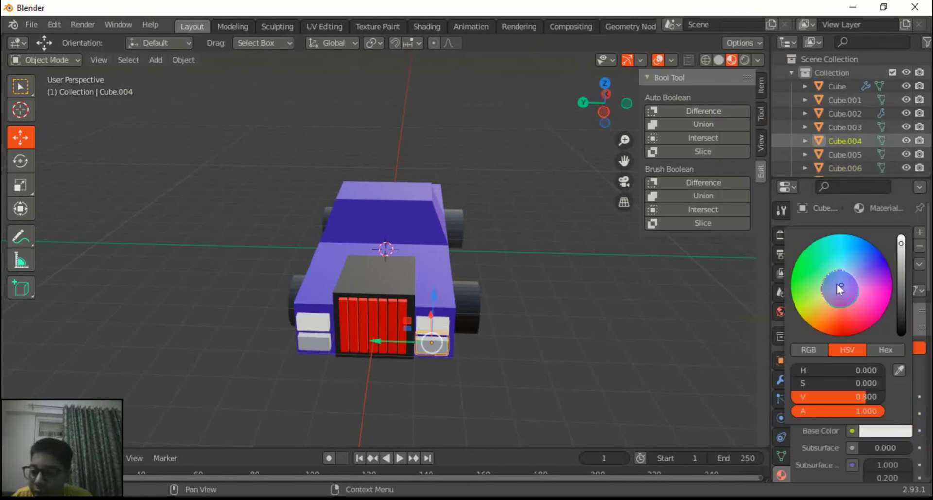
left_click_drag(837, 284, 810, 303)
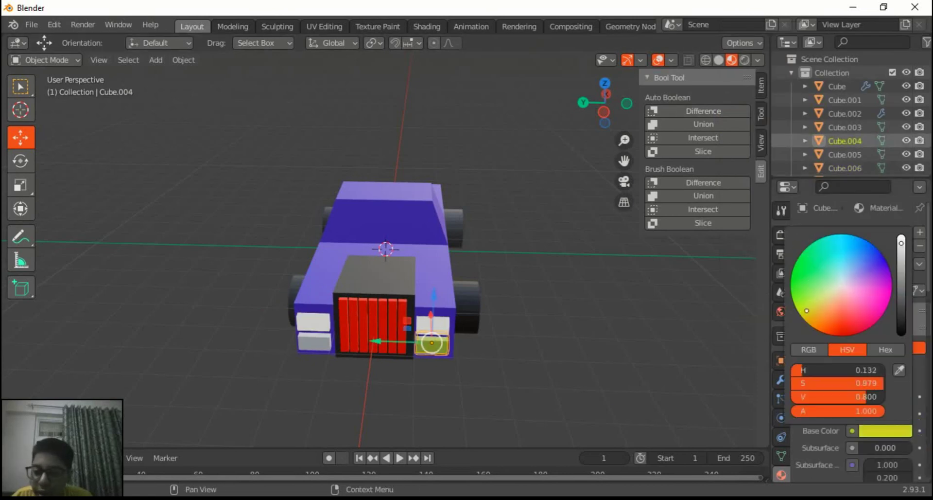
Give the lower front light on the positive Y side a new material with a matching yellow base color, and deselect the light
left_click(305, 340)
left_click(875, 290)
left_click(900, 430)
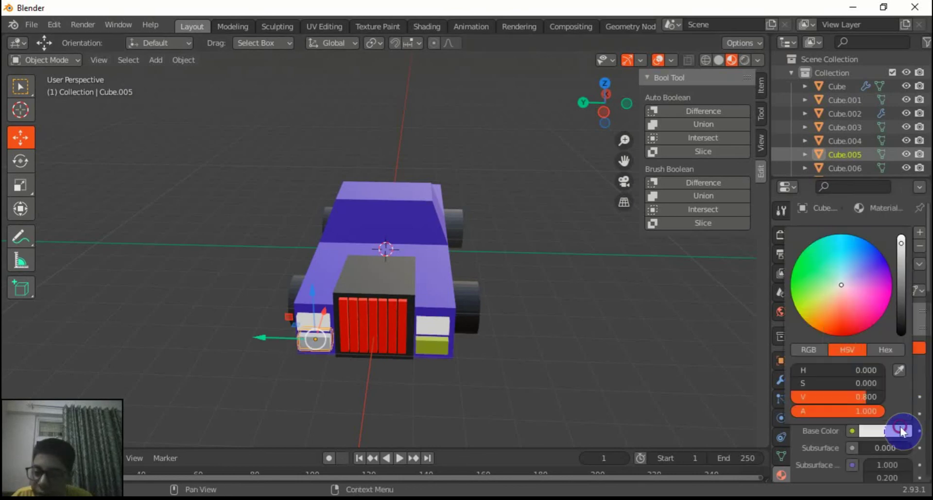
left_click(841, 306)
left_click_drag(838, 276, 806, 311)
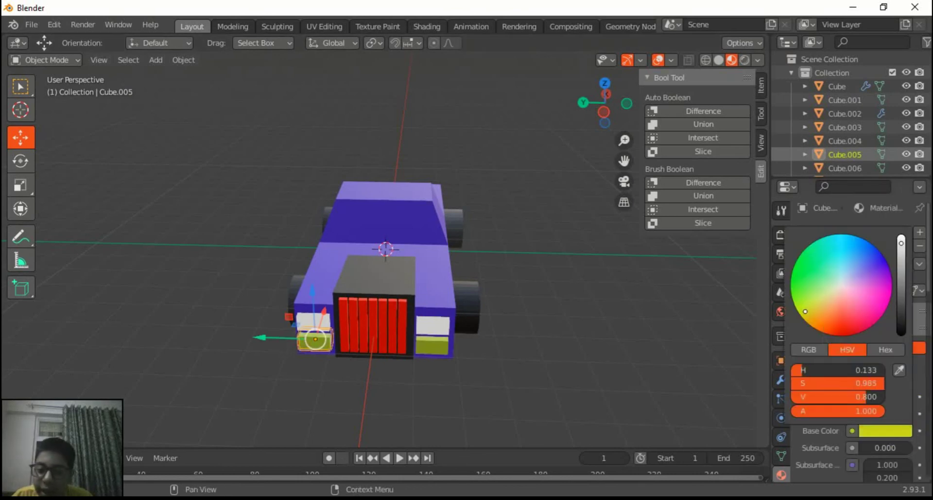
left_click(528, 344)
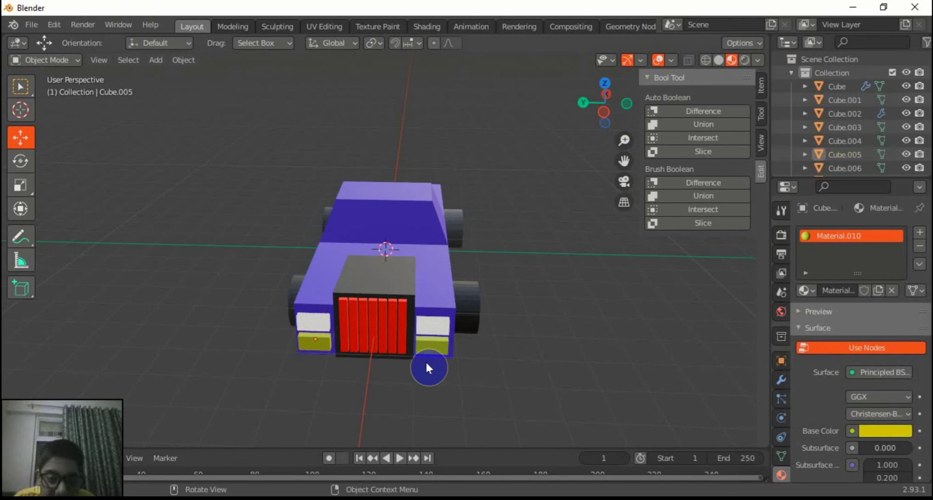
Give the upper rear light on the positive Y side a new material with an Emission surface shader
middle_click_drag(486, 263, 363, 264)
left_click(318, 315)
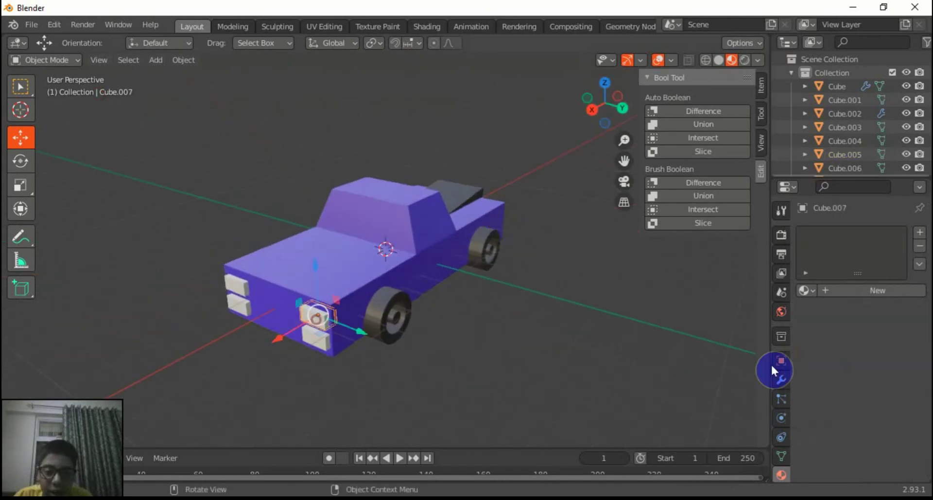
left_click(894, 286)
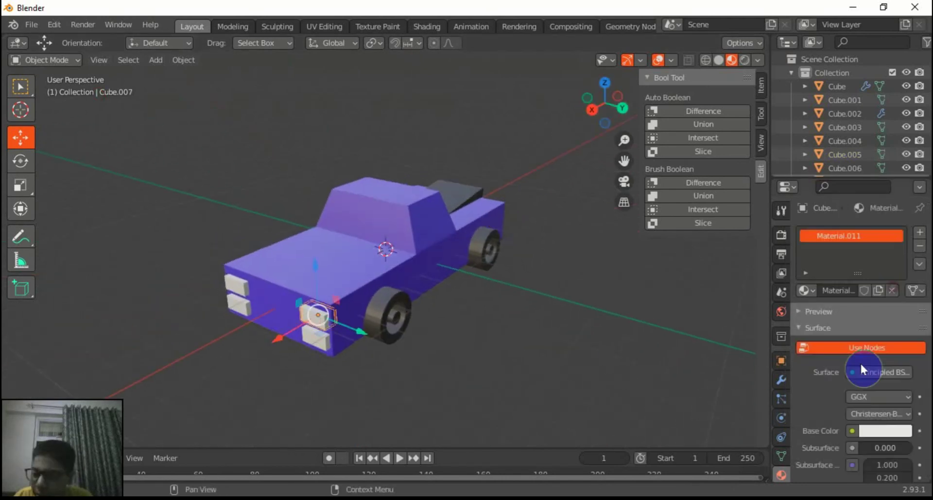
left_click(892, 374)
left_click(734, 102)
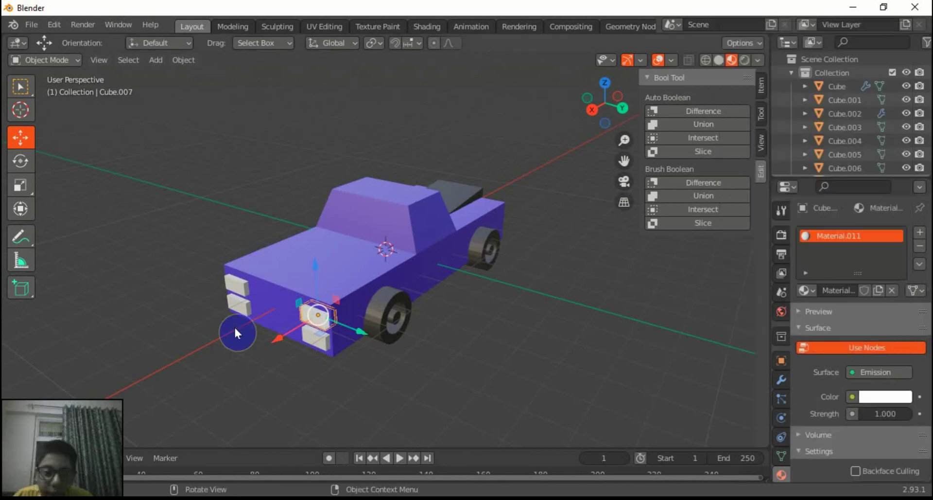
Give the upper rear light on the negative Y side its own new material with an Emission surface shader
left_click(237, 286)
left_click(846, 291)
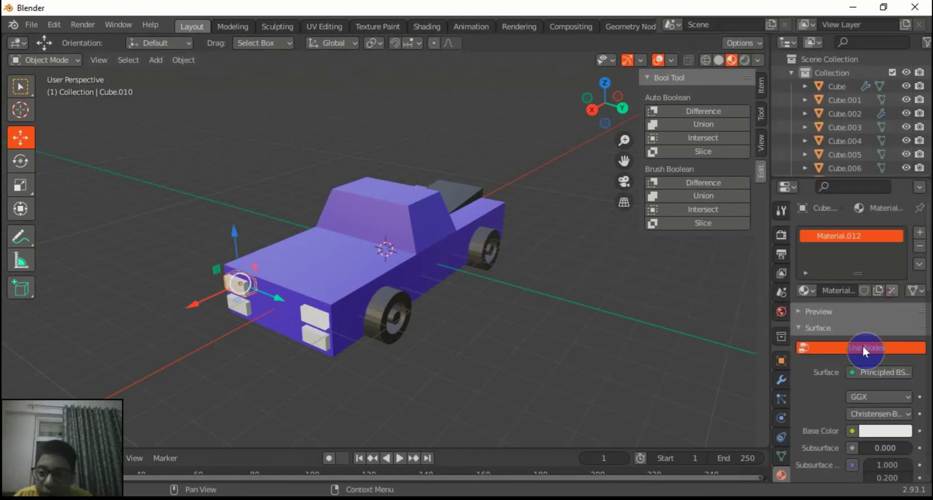
left_click(870, 372)
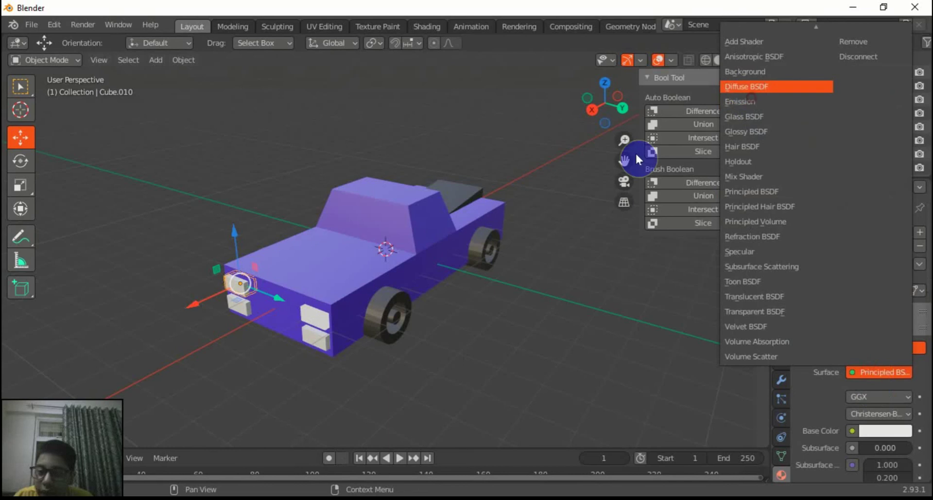
left_click(883, 195)
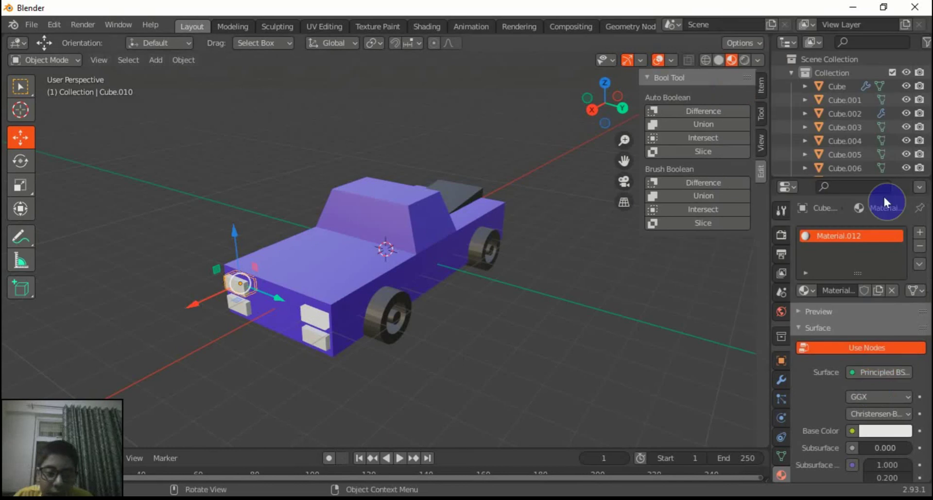
left_click(895, 372)
left_click(725, 101)
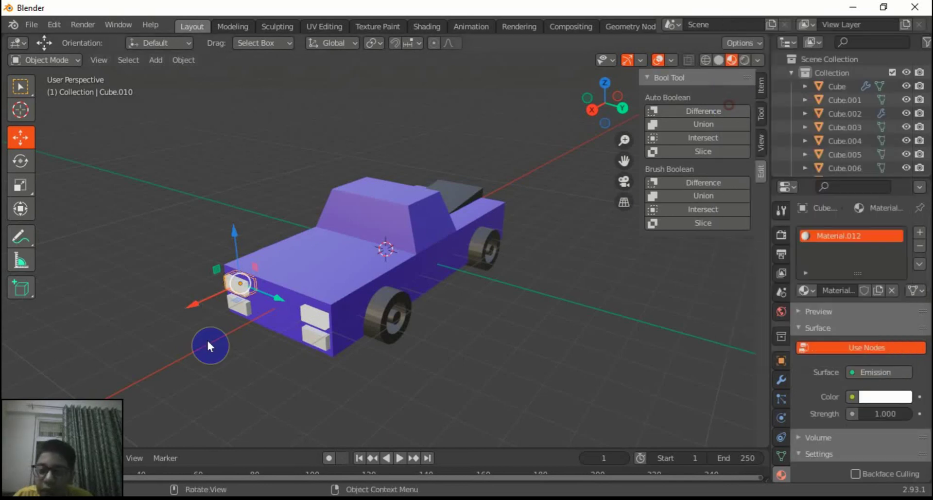
Give the lower rear light on the positive Y side a new material with a yellow-green base color, hue 0.165 and saturation 0.993
left_click(323, 340)
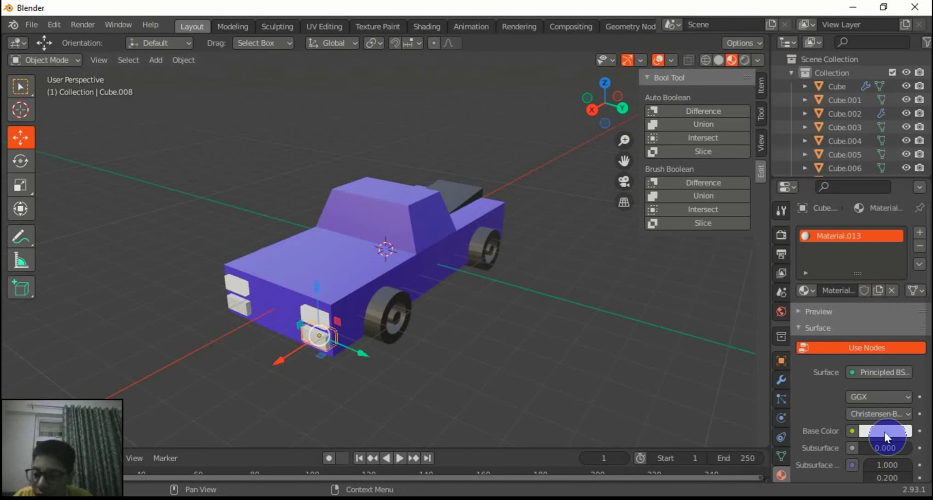
left_click(885, 431)
left_click(801, 308)
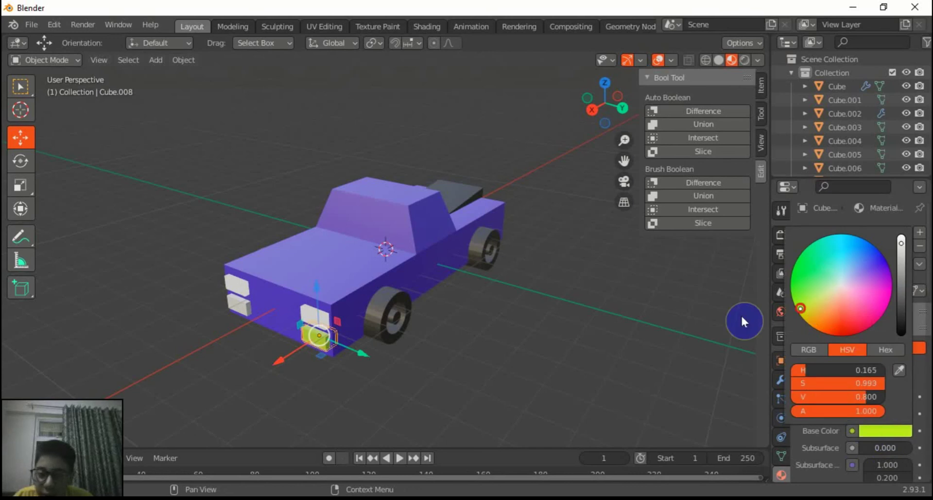
Give the lower rear light on the negative Y side a new material with a similar yellow-green base color
left_click(244, 299)
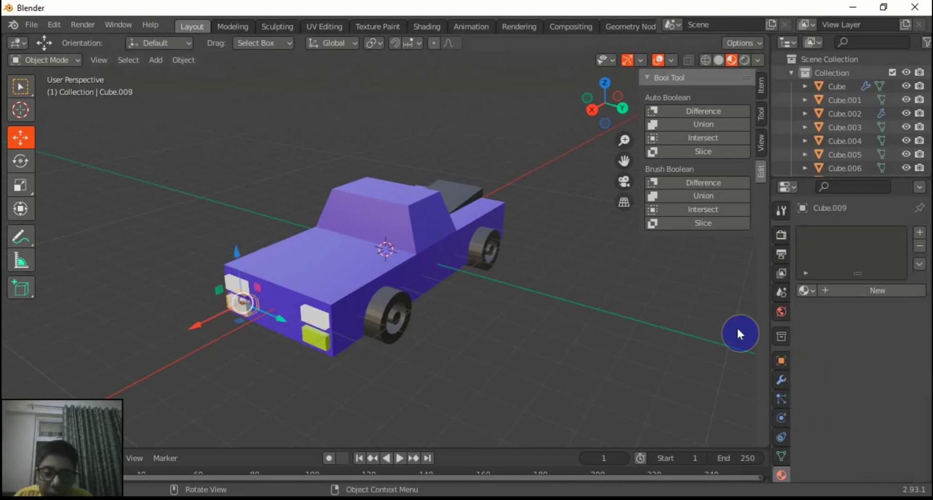
left_click(887, 298)
left_click(870, 433)
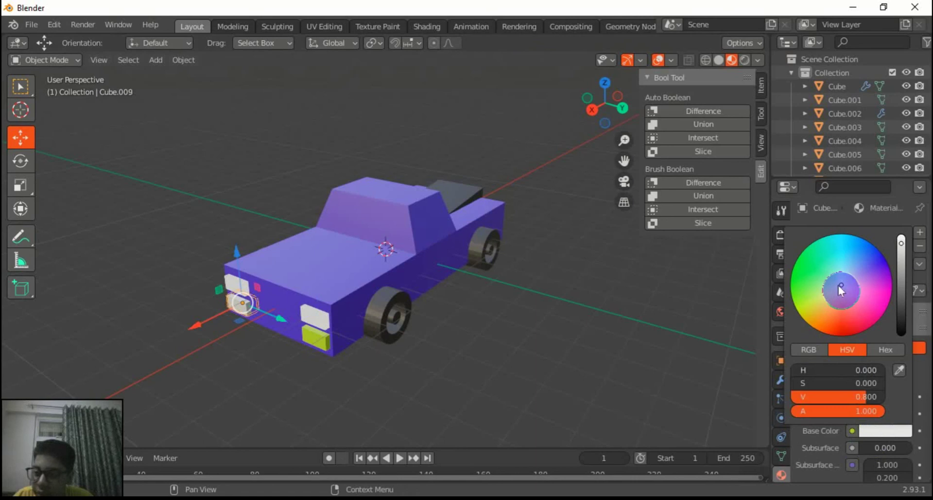
left_click(808, 304)
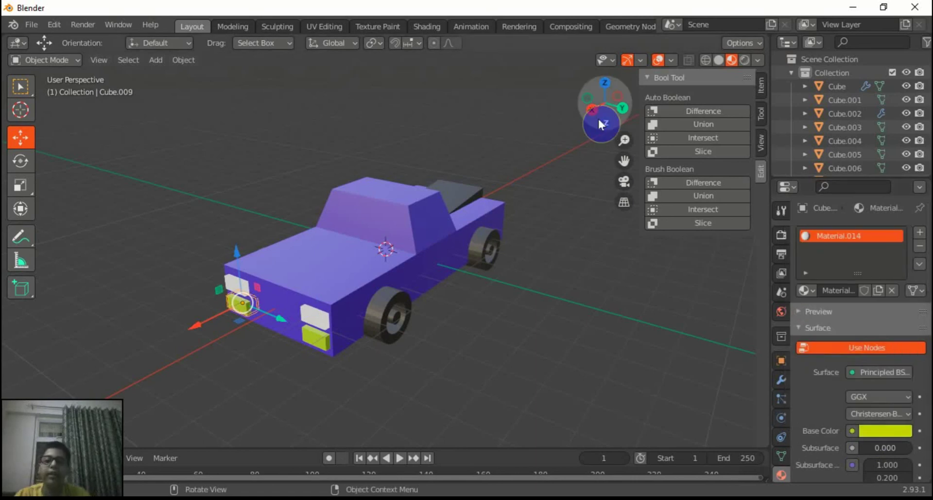
Put the purple car body into Edit Mode with face selection enabled
left_click_drag(598, 118, 522, 268)
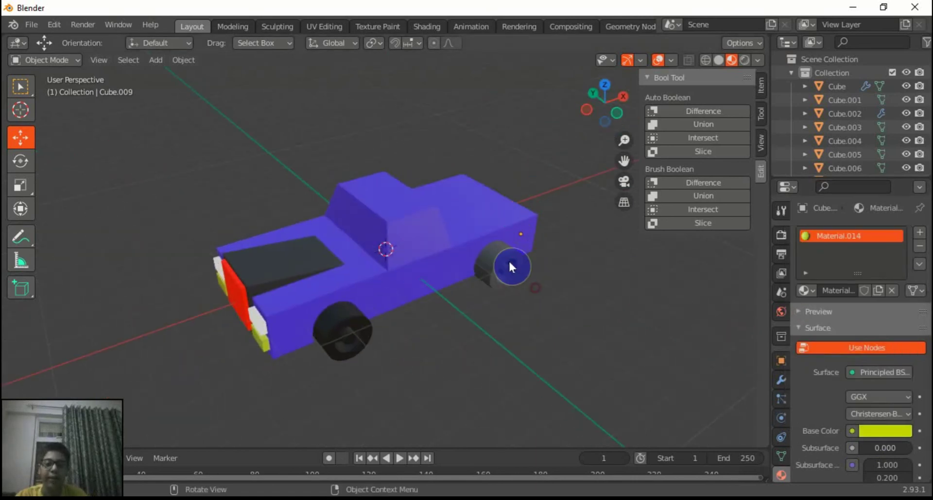
left_click(389, 270)
left_click(27, 60)
left_click(53, 90)
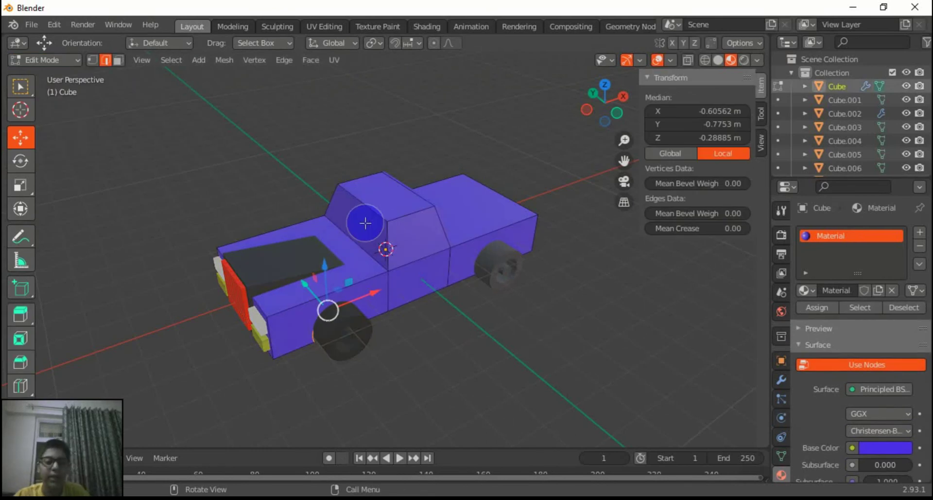
left_click(118, 60)
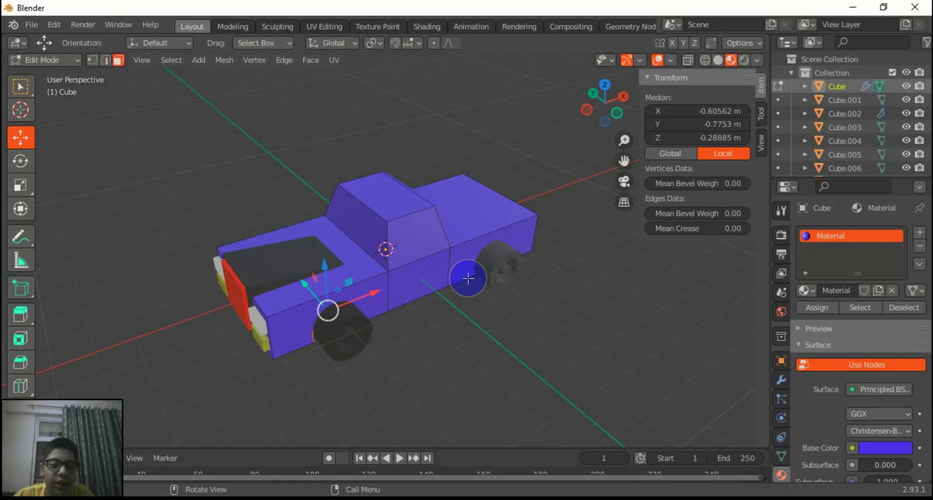
Select the windshield and the other window faces around the cab of the car body together
left_click(372, 227)
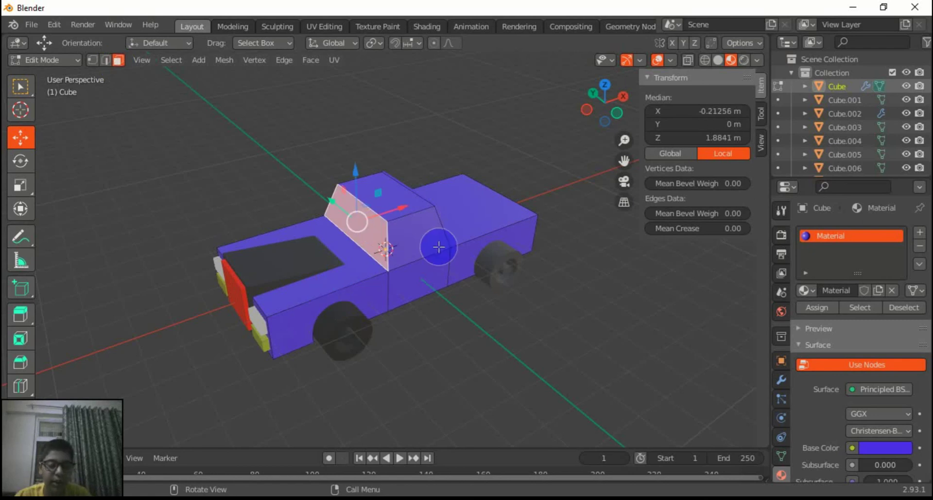
left_click_drag(607, 100, 597, 150)
left_click(415, 240, "shift")
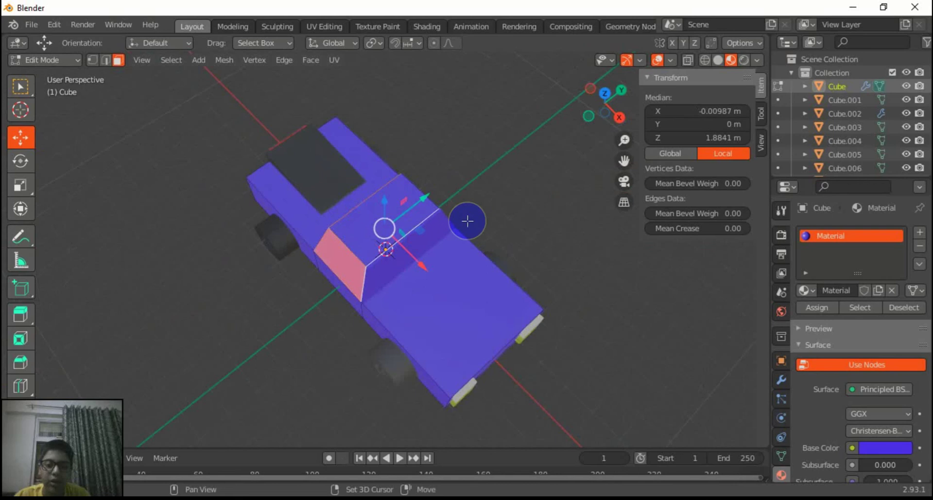
left_click(428, 240, "shift")
left_click(419, 243, "shift")
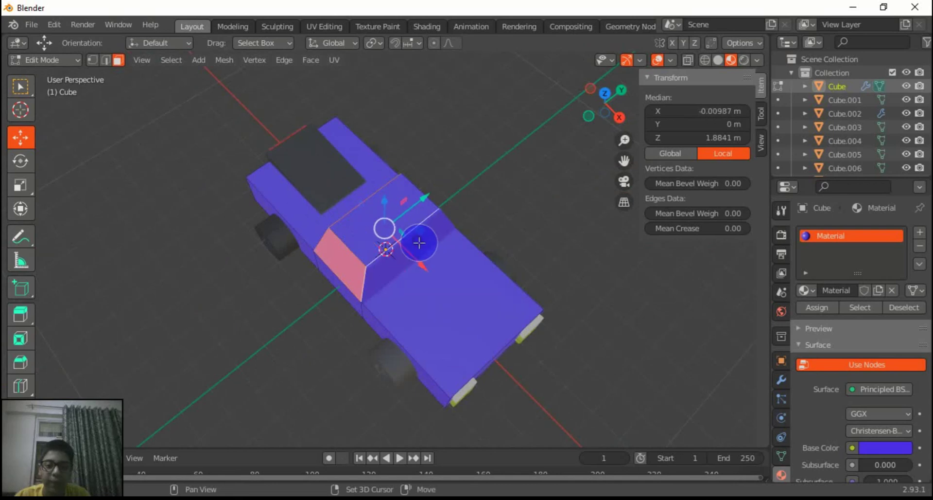
left_click_drag(605, 104, 619, 97)
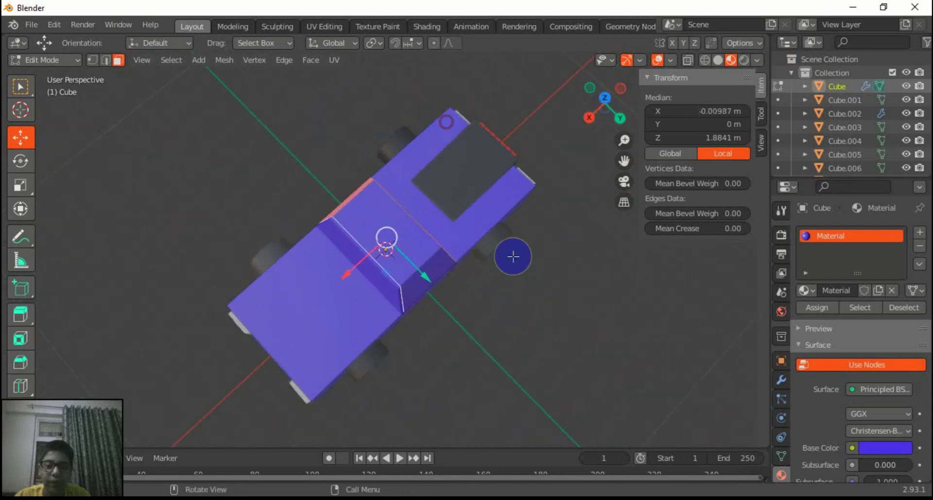
left_click(424, 286)
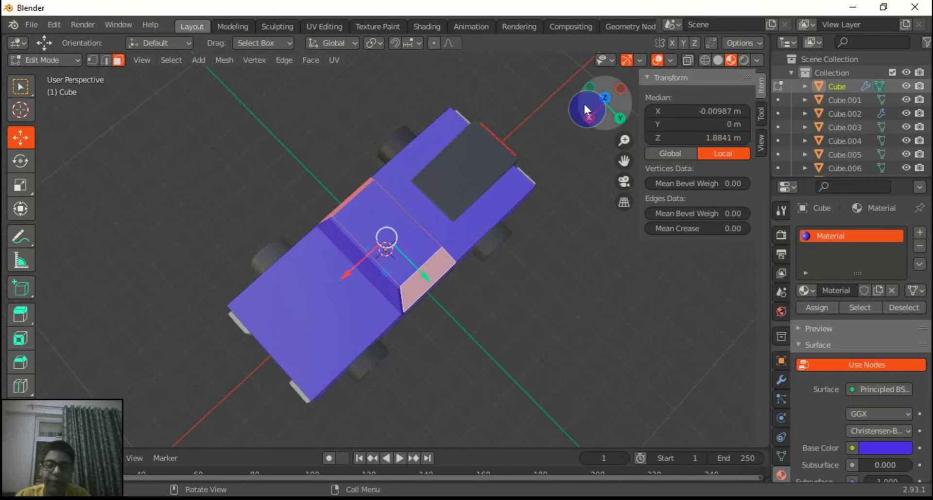
left_click_drag(586, 108, 617, 109)
left_click(920, 232)
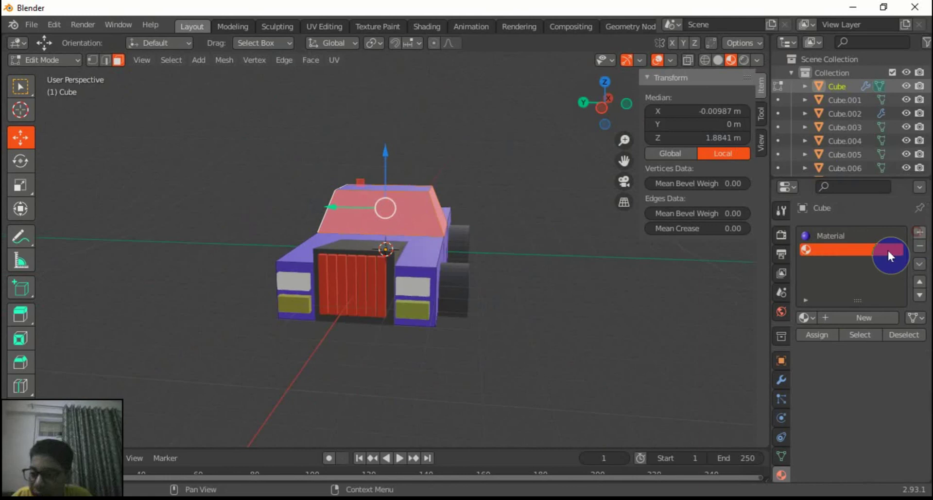
left_click(865, 317)
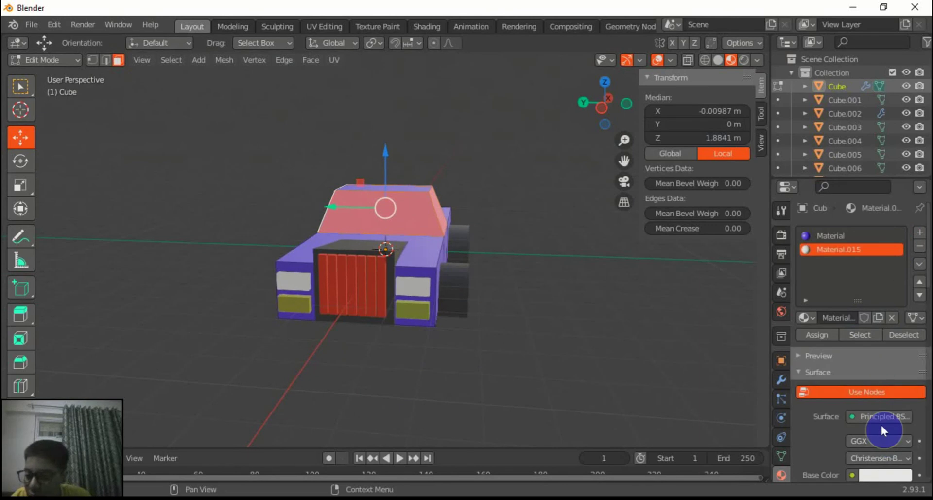
left_click(881, 418)
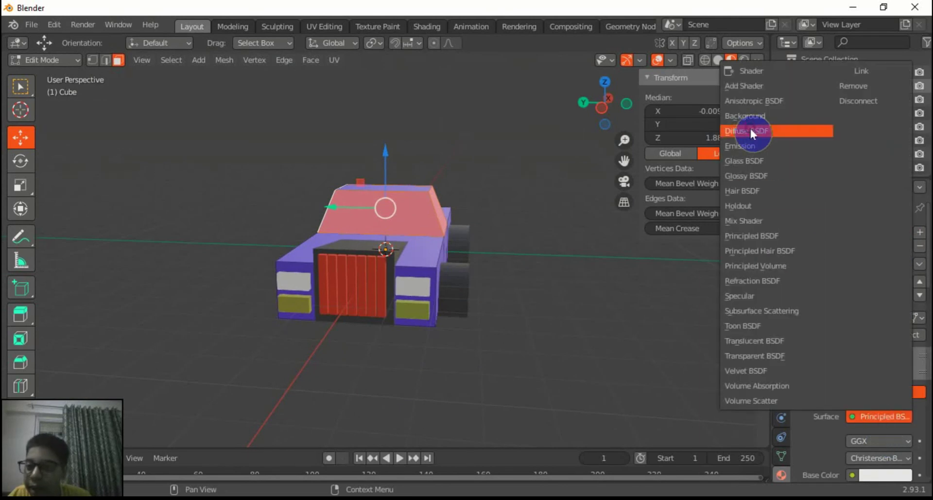
left_click(749, 130)
left_click(880, 441)
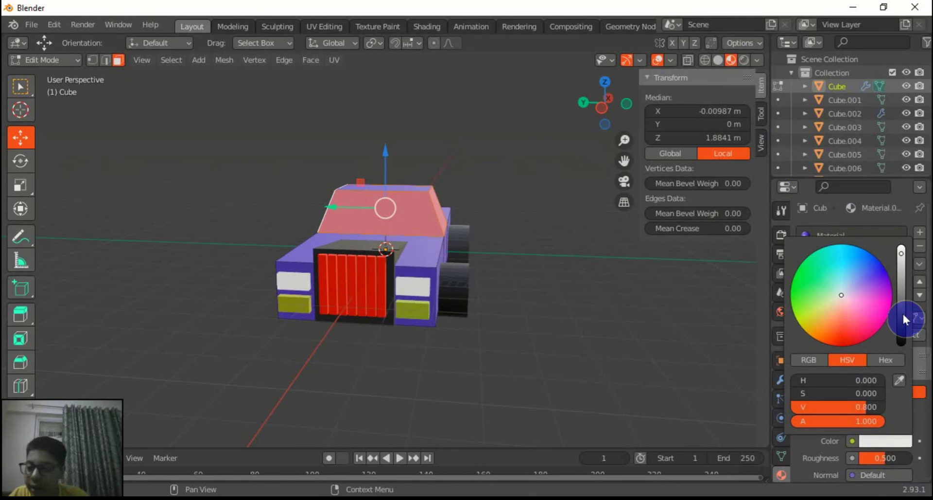
left_click_drag(902, 311, 902, 322)
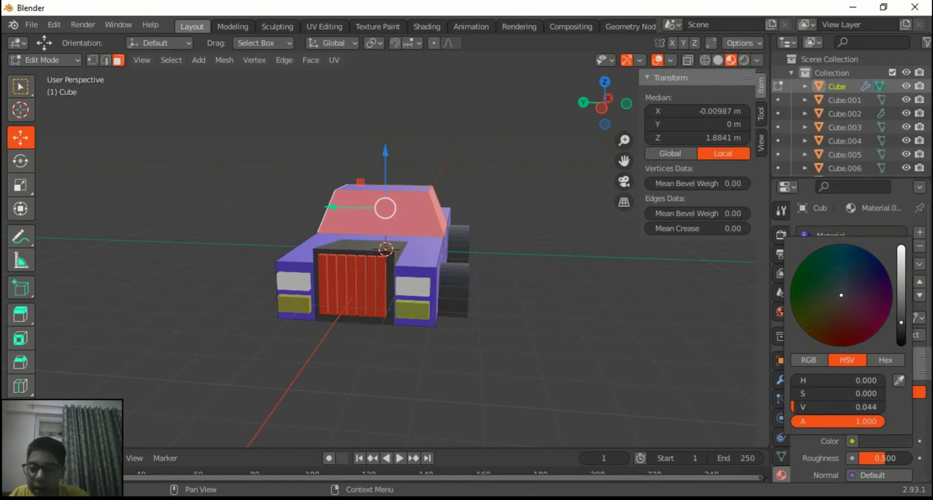
left_click(673, 368)
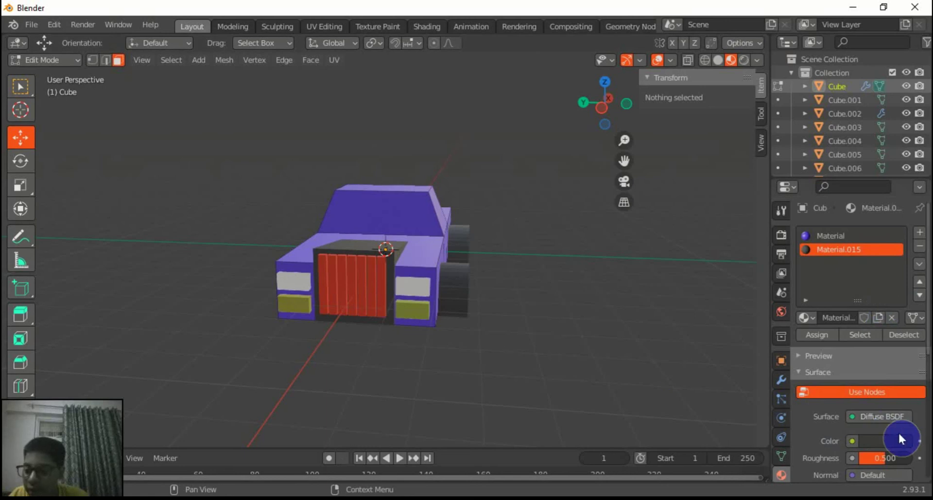
left_click(404, 216)
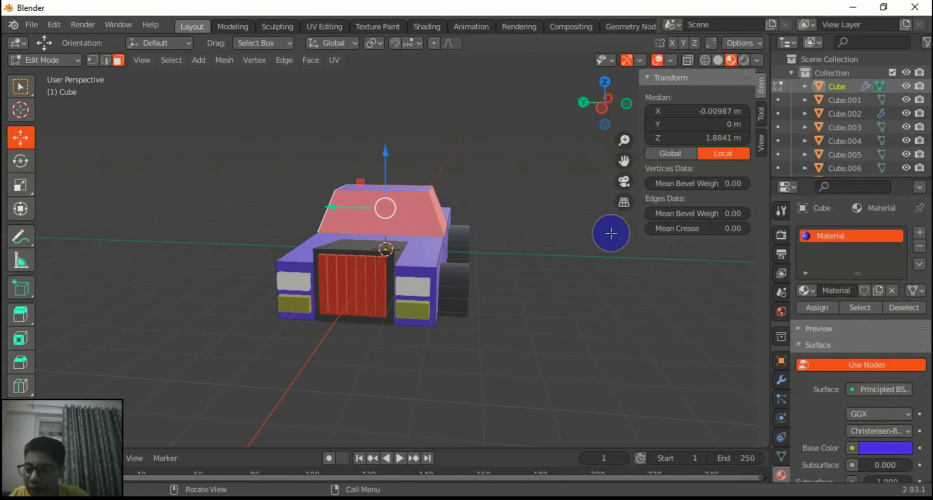
Add a second material slot to the car body with a new Diffuse BSDF material in a near-black color
left_click_drag(610, 121, 592, 105)
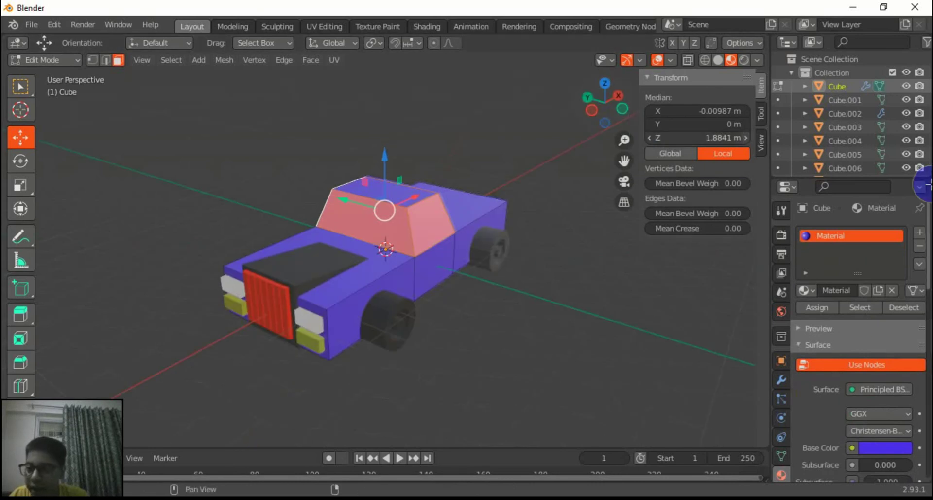
left_click(920, 232)
left_click(862, 321)
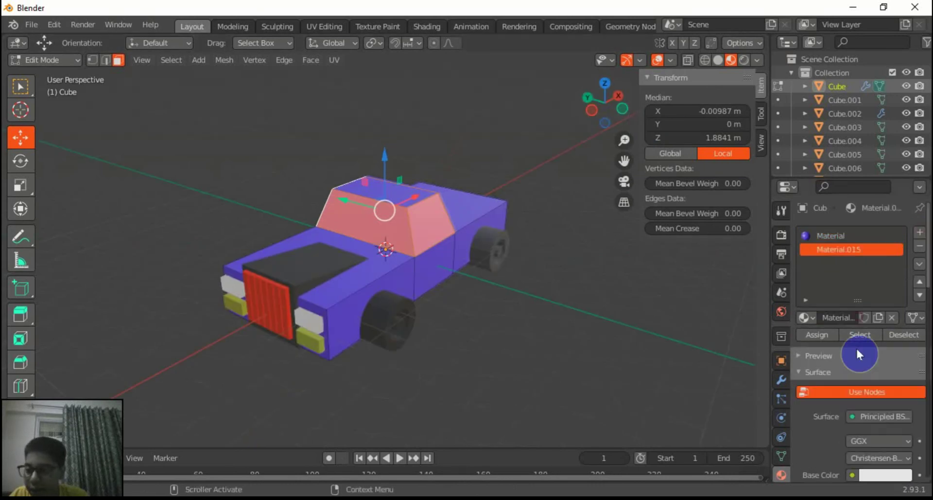
left_click(886, 416)
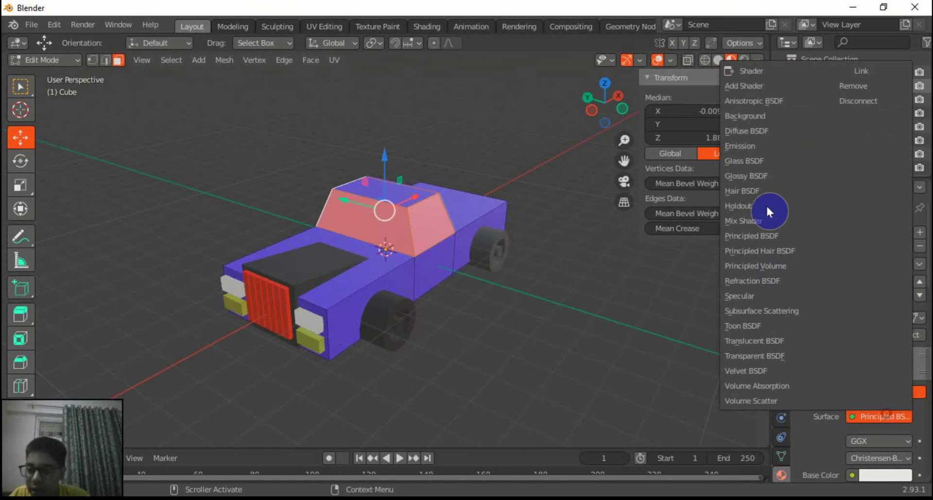
left_click(761, 129)
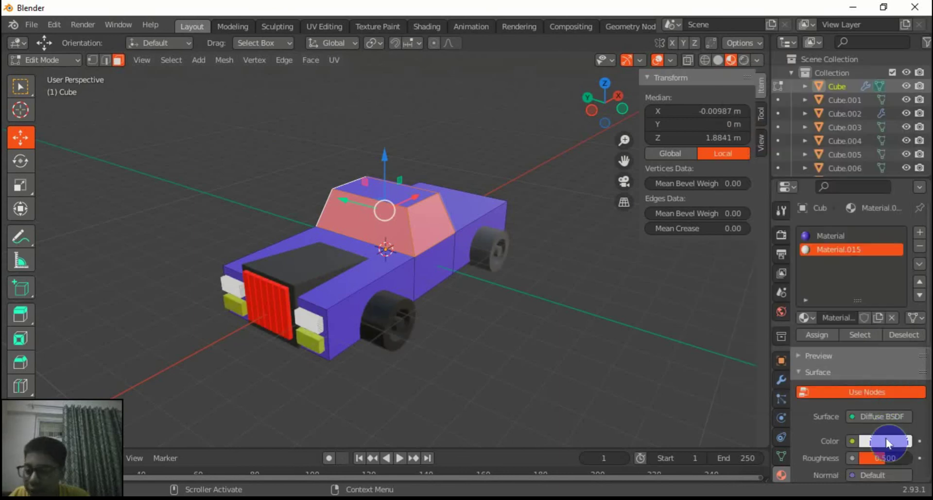
left_click(886, 439)
left_click_drag(902, 311, 901, 323)
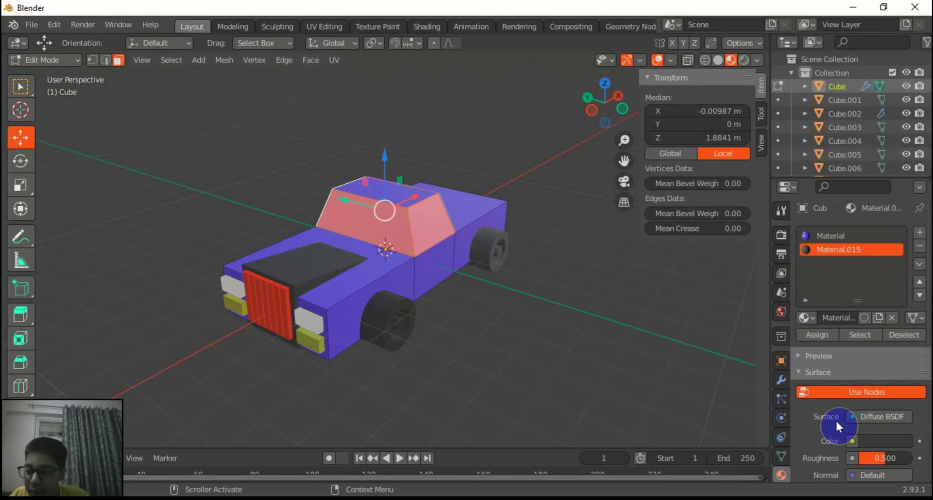
Assign the near-black material to the selected cab window faces, and clear the face selection
left_click(817, 335)
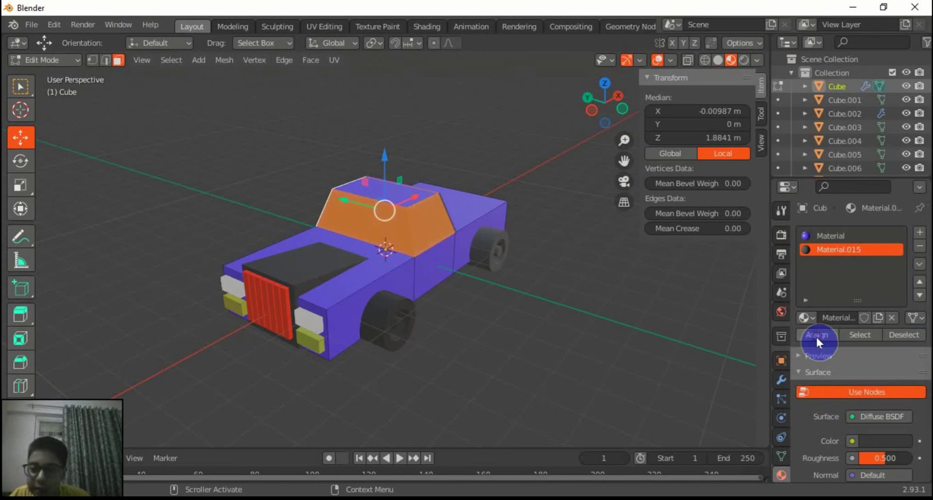
left_click(690, 309)
left_click_drag(570, 135, 431, 57)
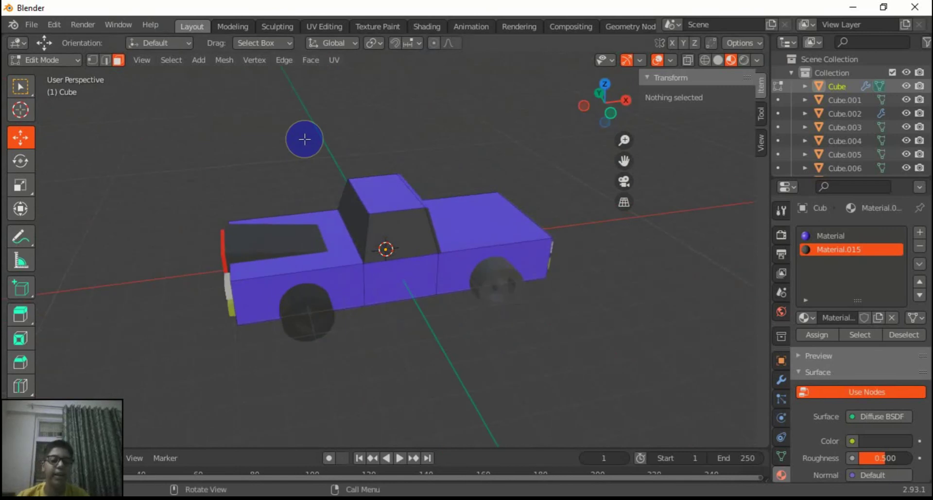